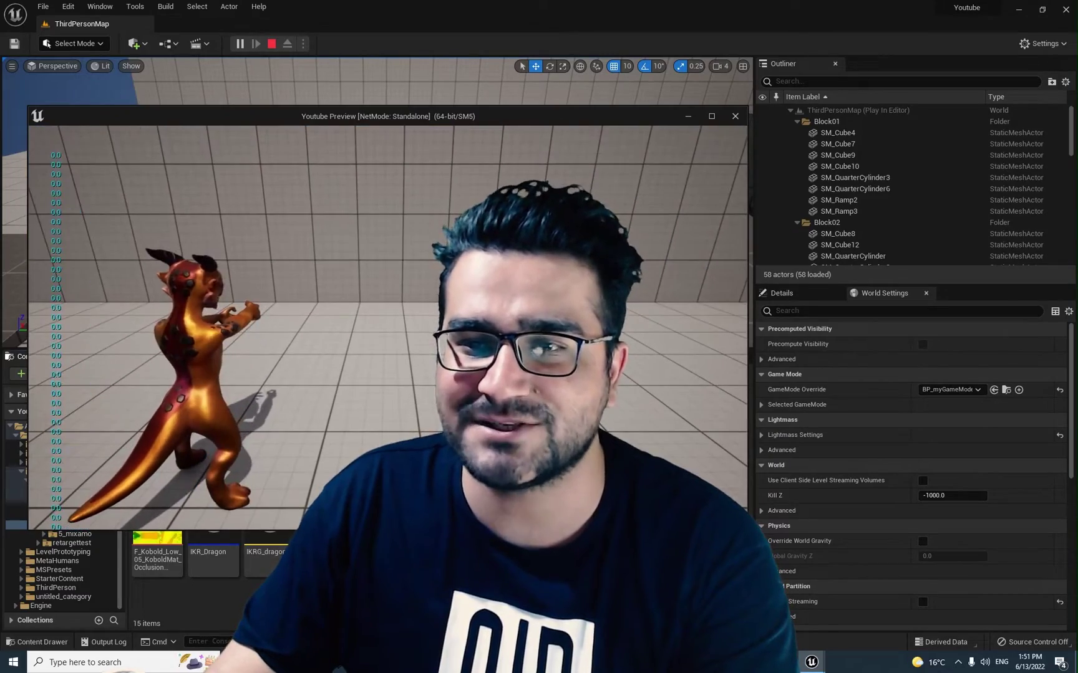
Step: Move the dragon character around the level in the play preview to check its movement animation
key(w)
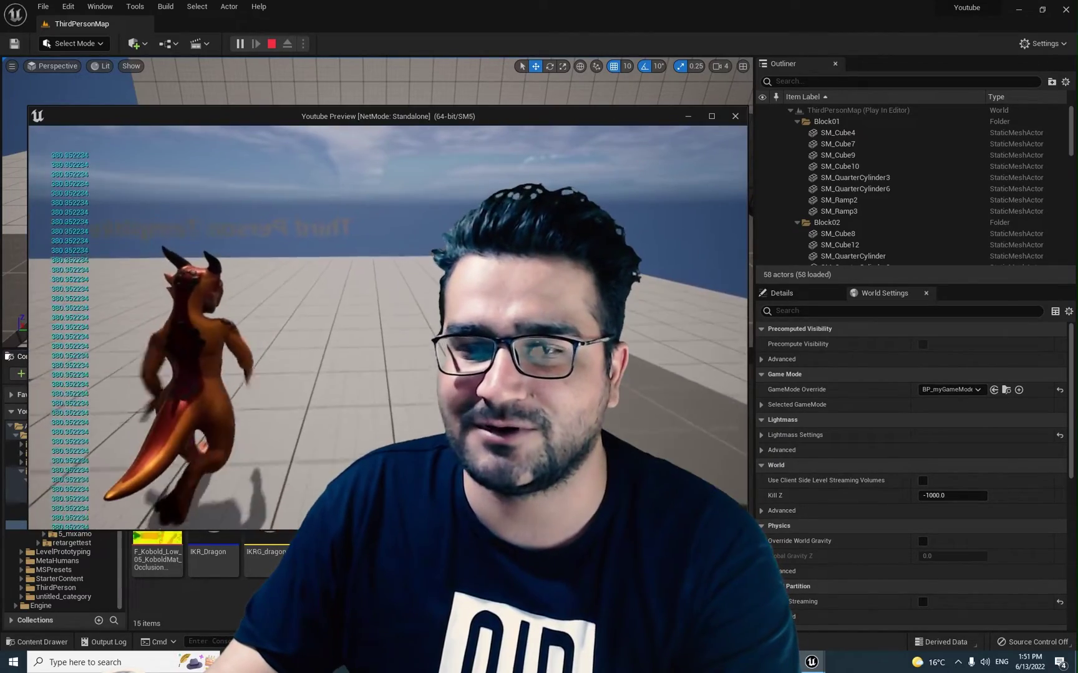
key(d)
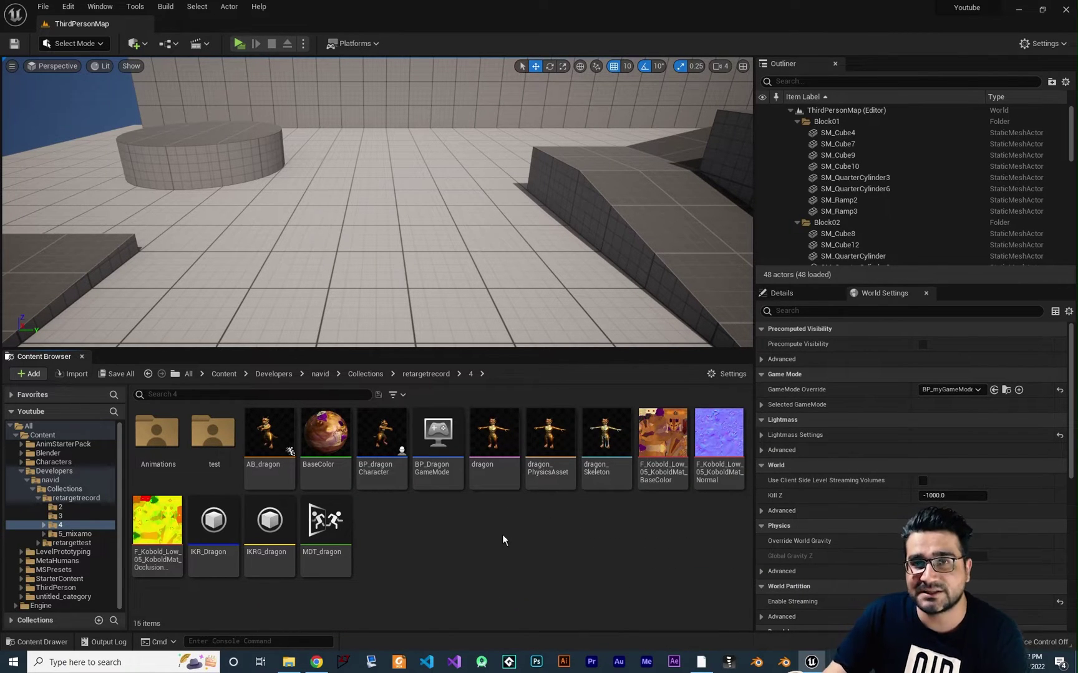
Step: Create a folder named Material inside folder 4
right_click(489, 573)
click(563, 227)
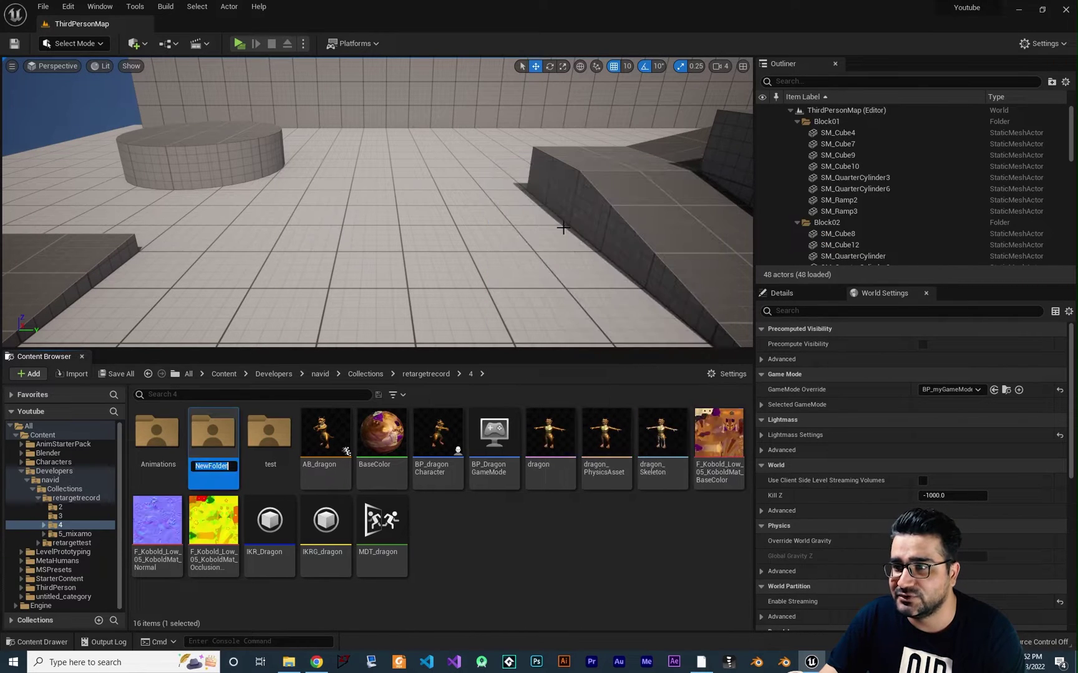
text(Materia)
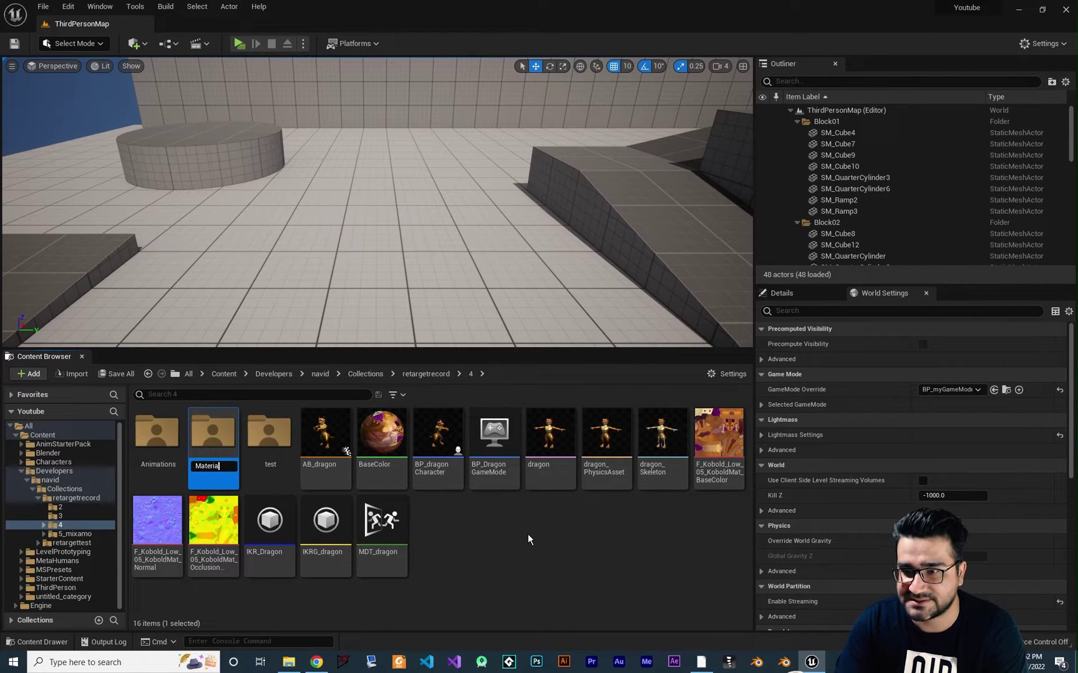
text(l)
key(Return)
Step: Move the BaseColor material and the three F_Kobold_Low textures into the Material folder
click(381, 437)
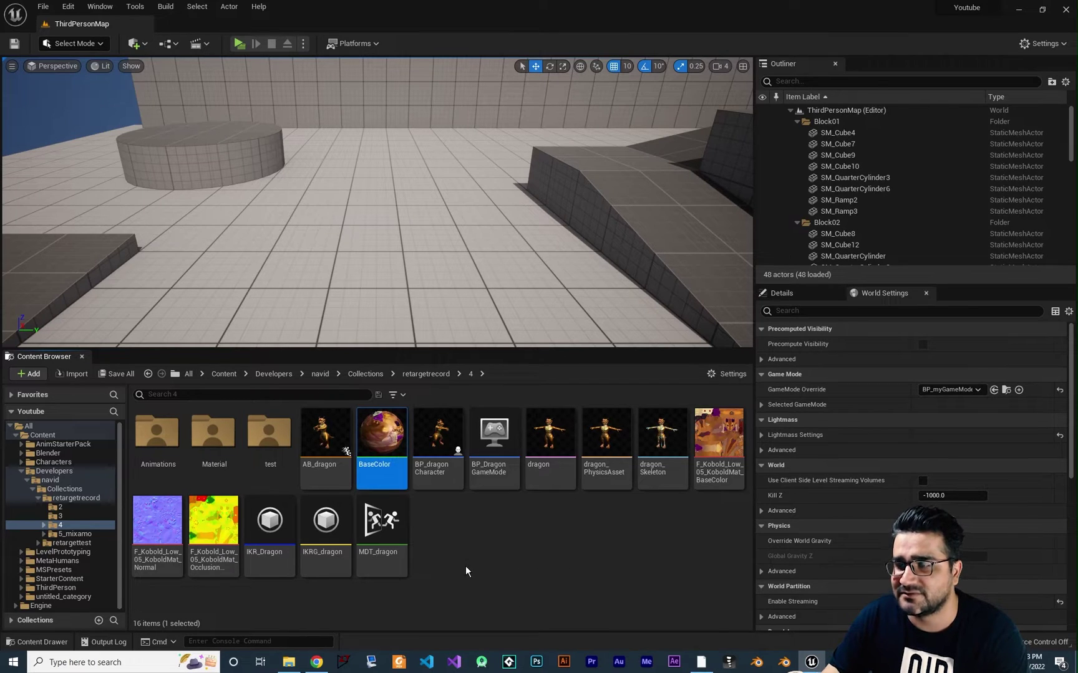
ctrl+click(718, 439)
ctrl+click(157, 527)
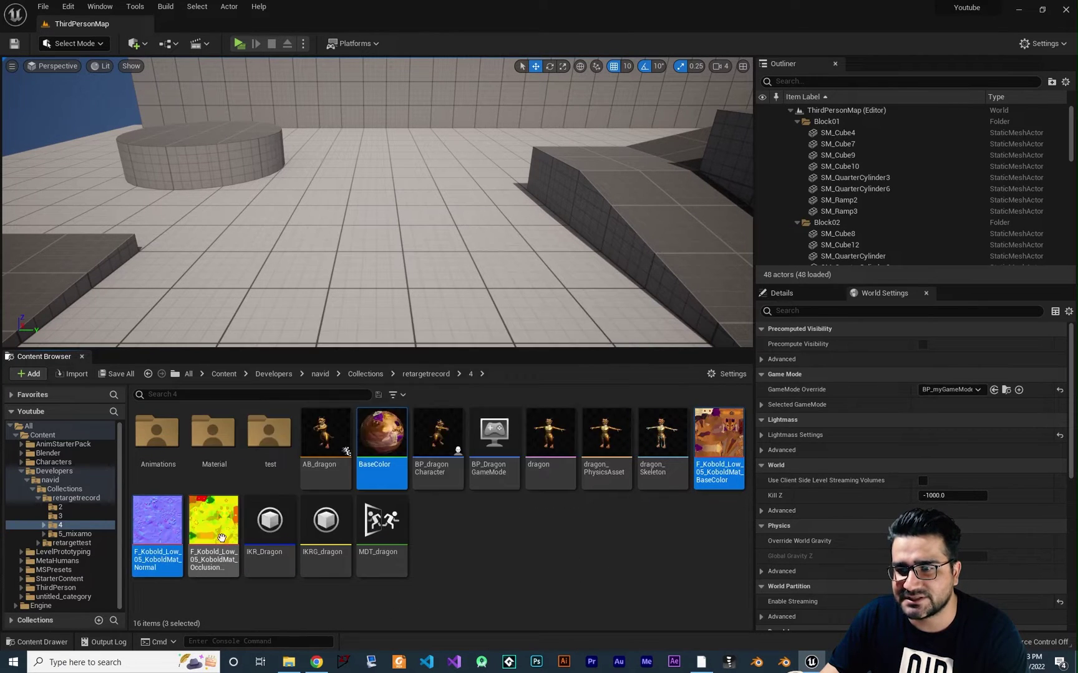
ctrl+click(221, 537)
drag(221, 538, 216, 464)
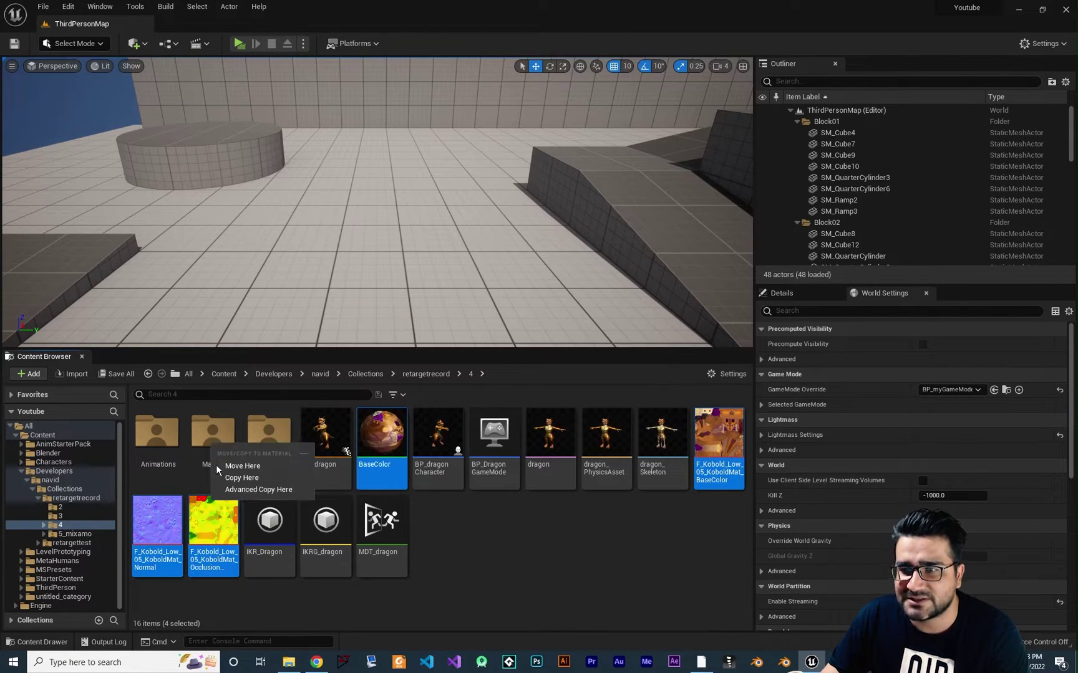
click(258, 465)
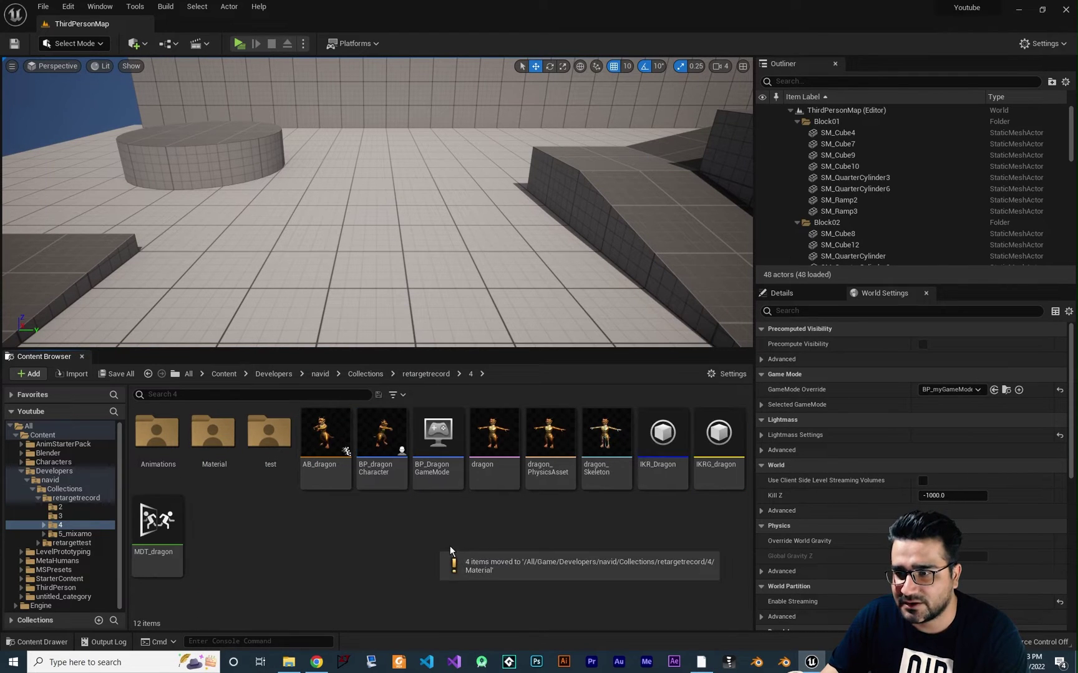
Step: Create a folder named AnimationControll inside folder 4
right_click(411, 560)
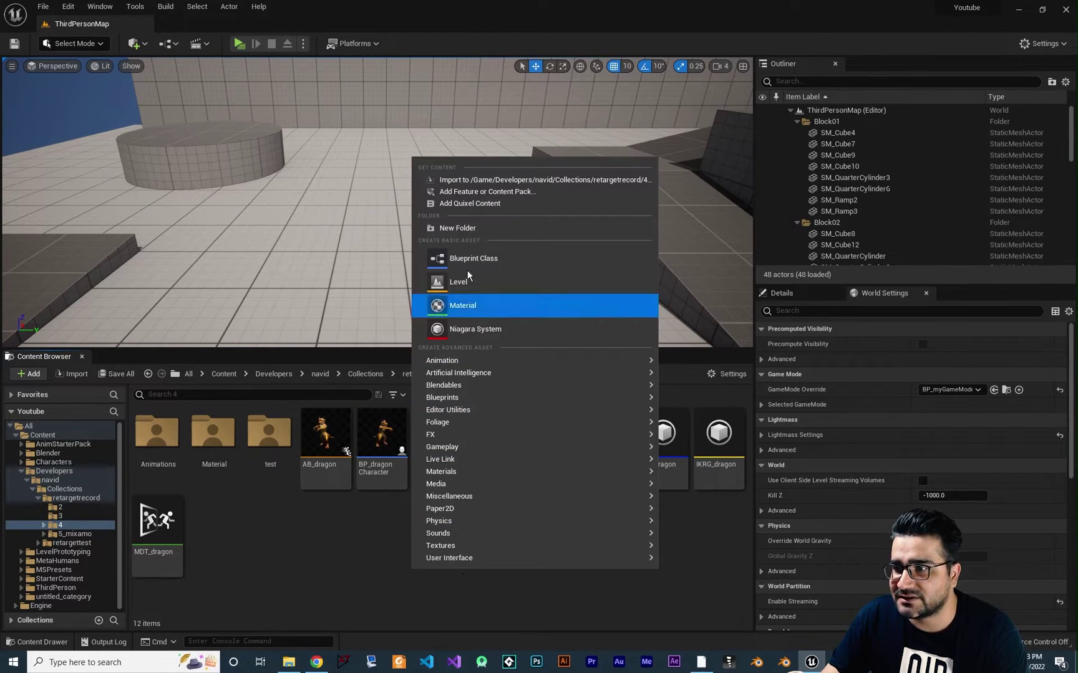
click(463, 227)
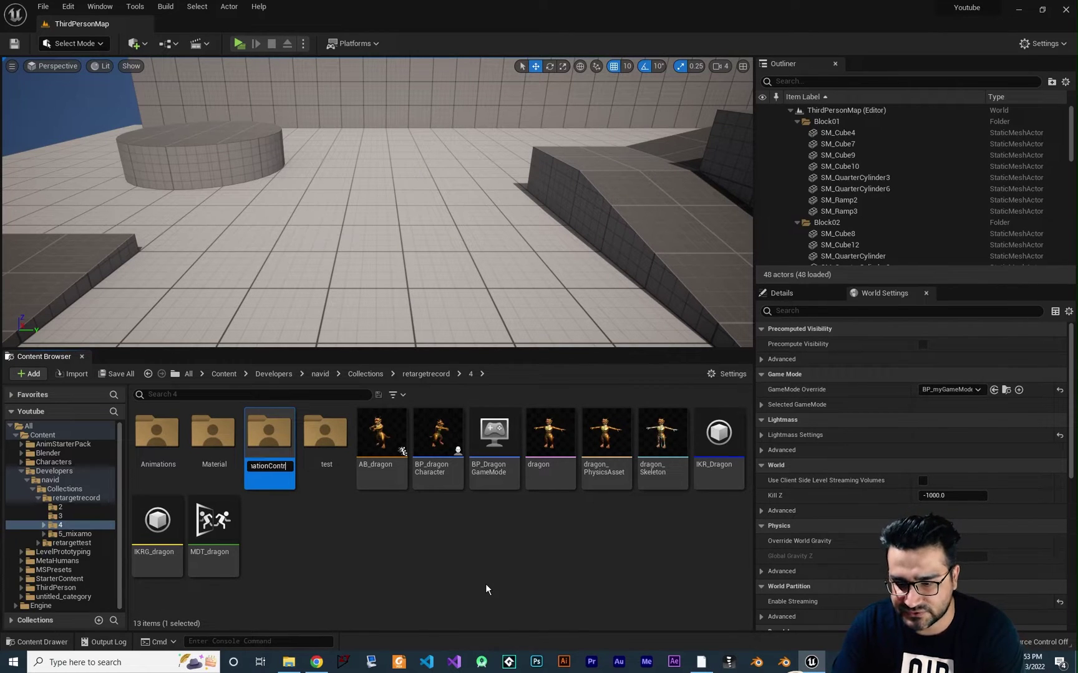
text(AnimationControll)
key(Return)
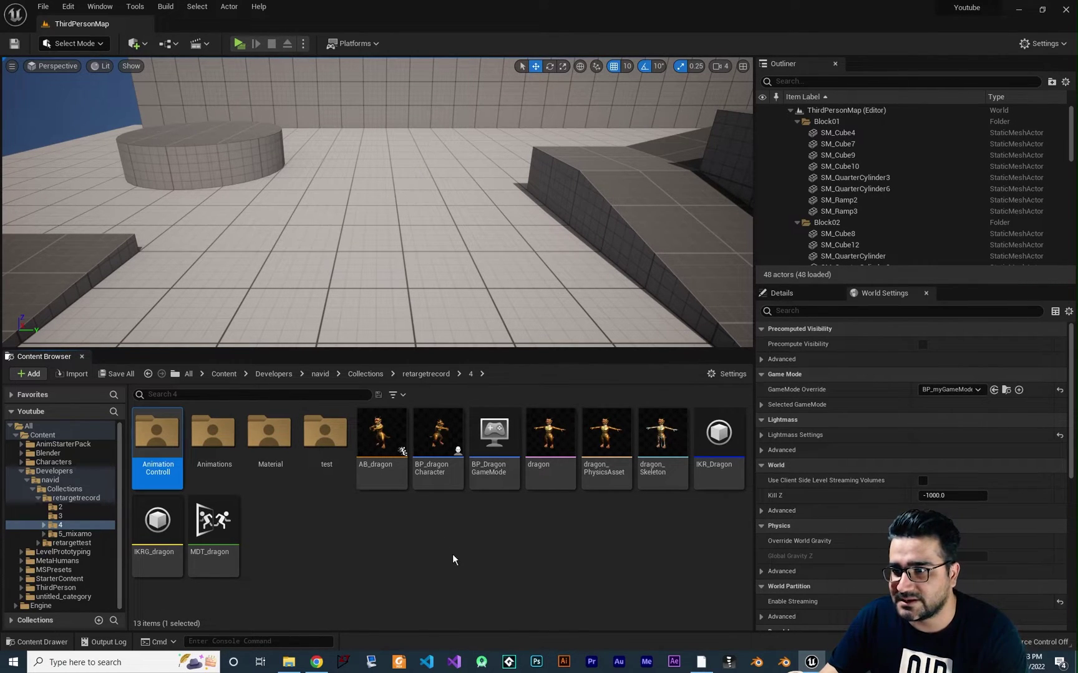
Step: Move IKR_Dragon, MDT_dragon, IKRG_dragon and AB_dragon into the AnimationControll folder
click(714, 473)
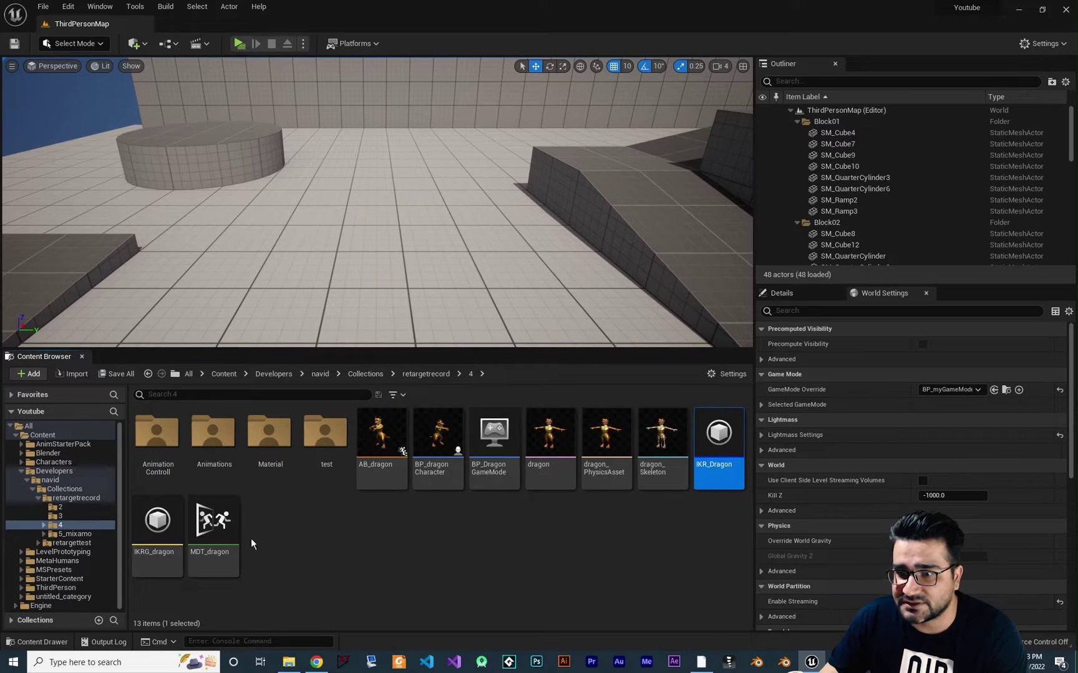
ctrl+click(214, 523)
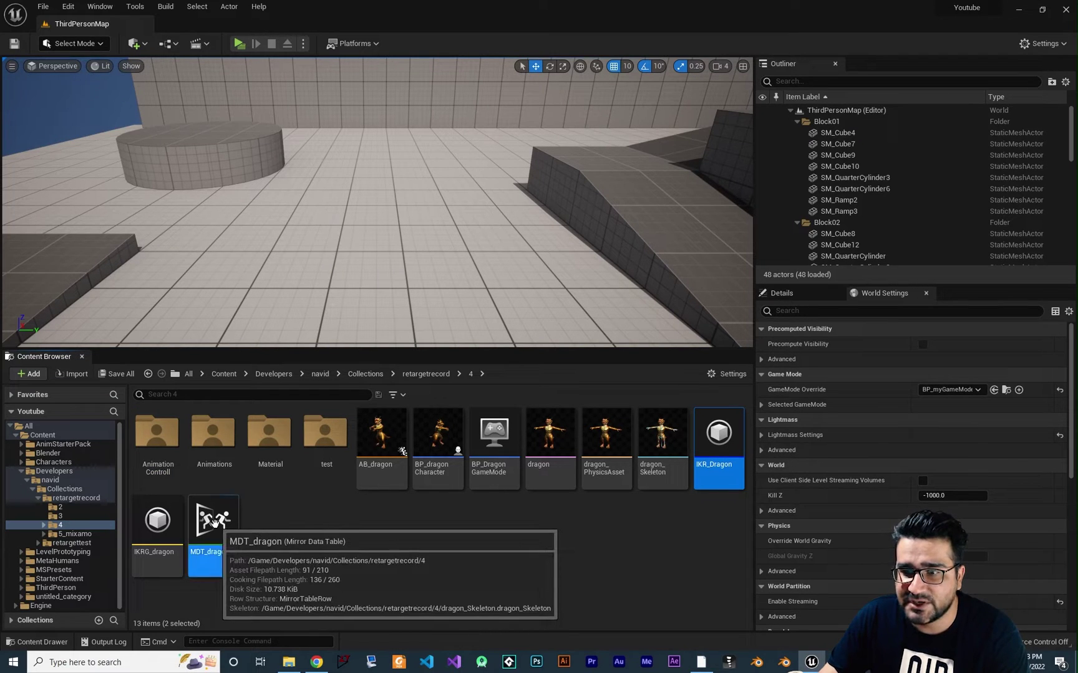
ctrl+click(180, 571)
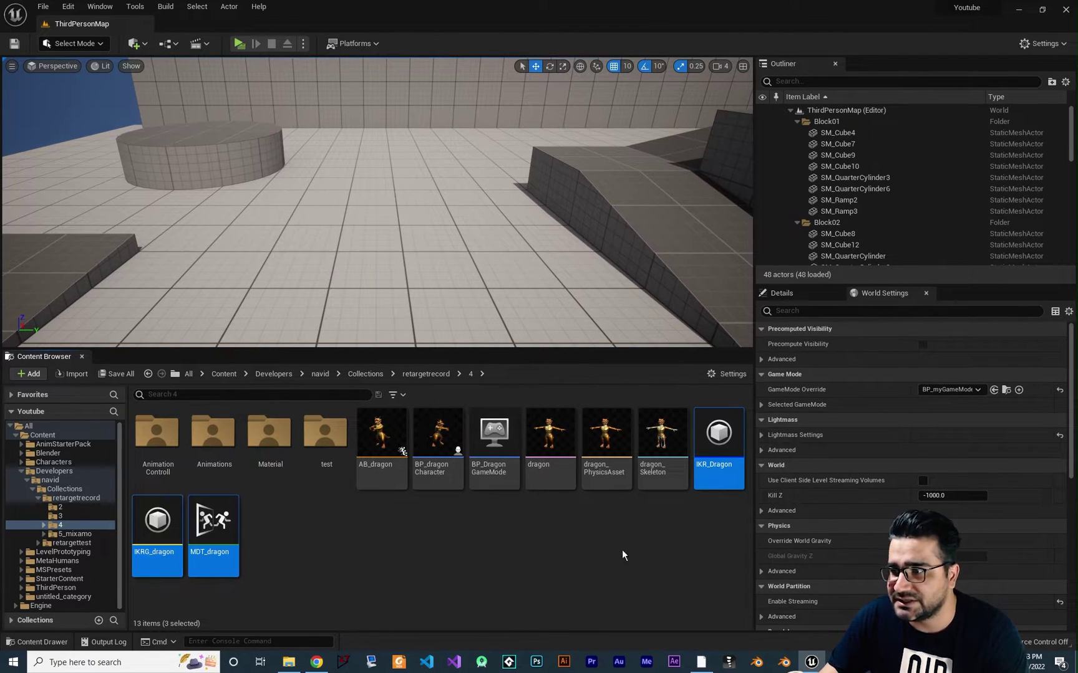
ctrl+click(374, 444)
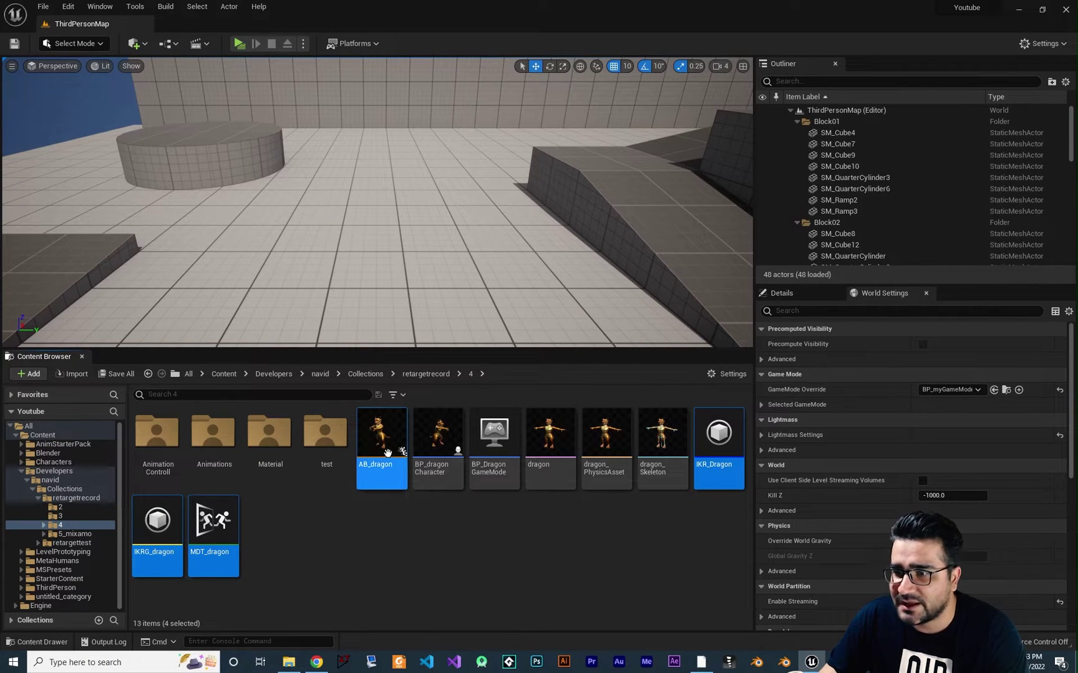
drag(381, 436, 162, 437)
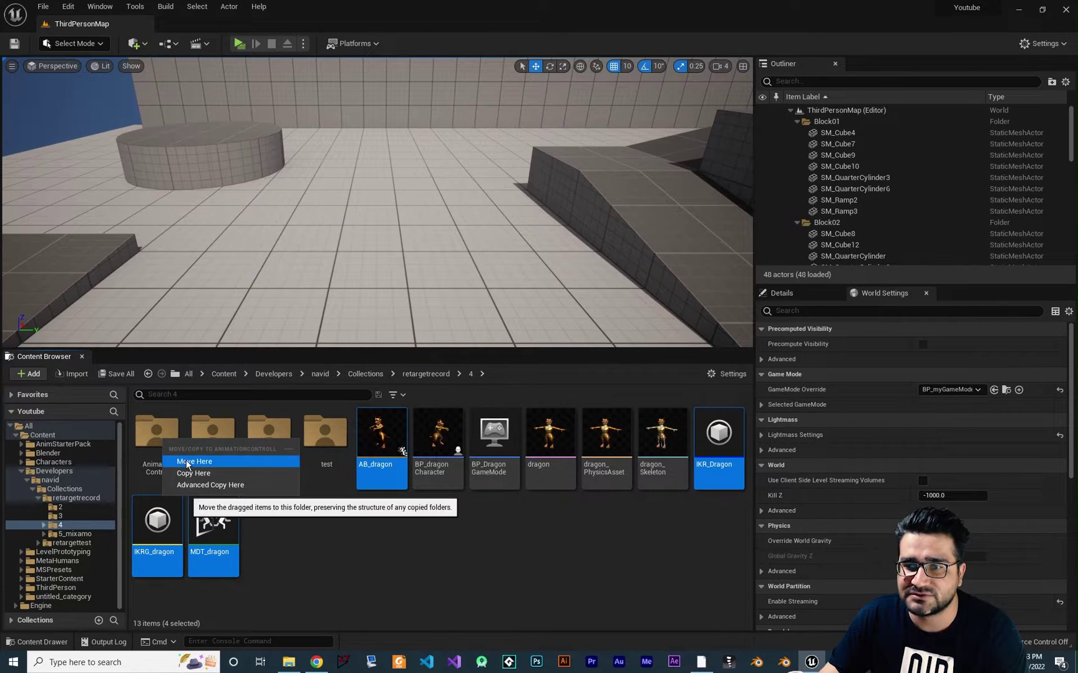
click(212, 462)
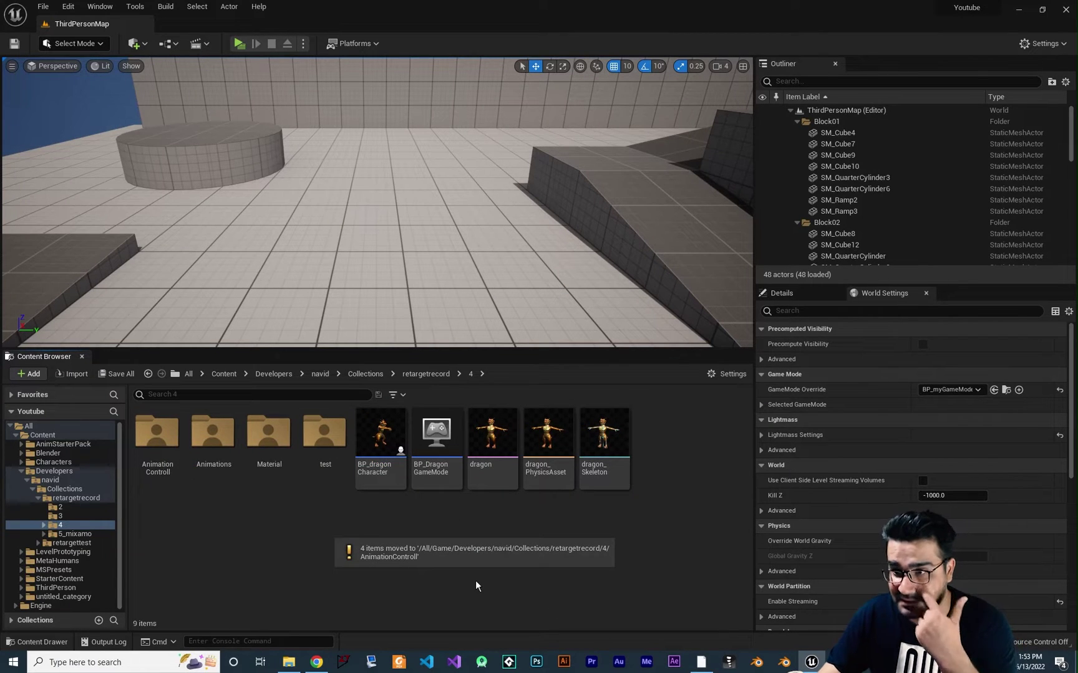
Step: Create a folder named GameMode inside folder 4
right_click(424, 563)
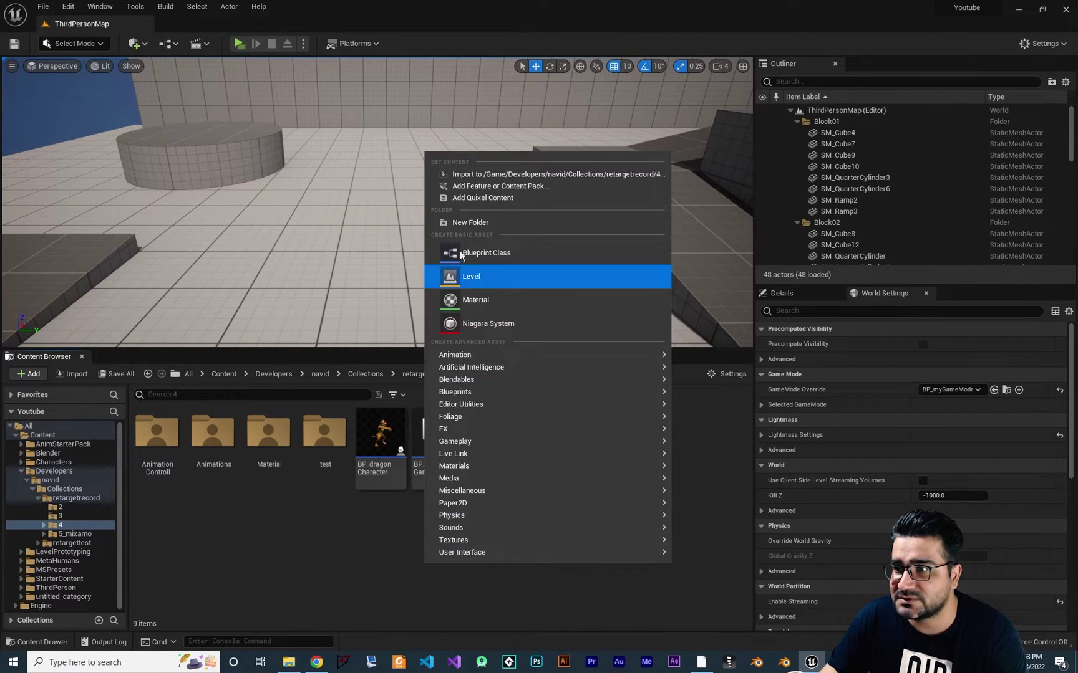
click(469, 223)
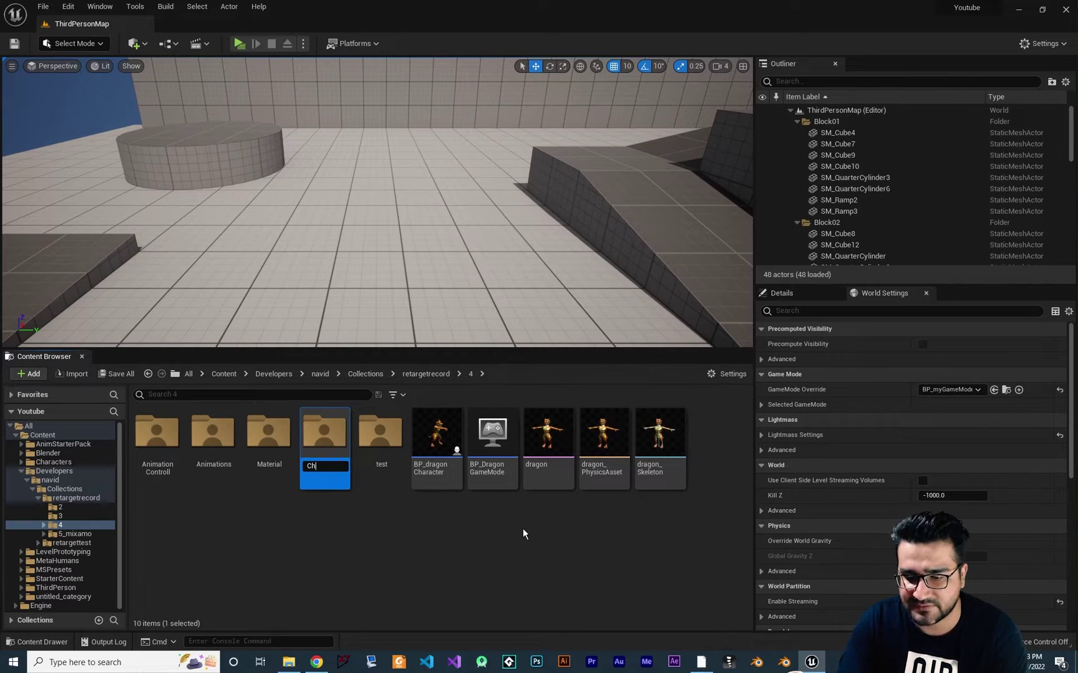
text(GameMode)
key(Return)
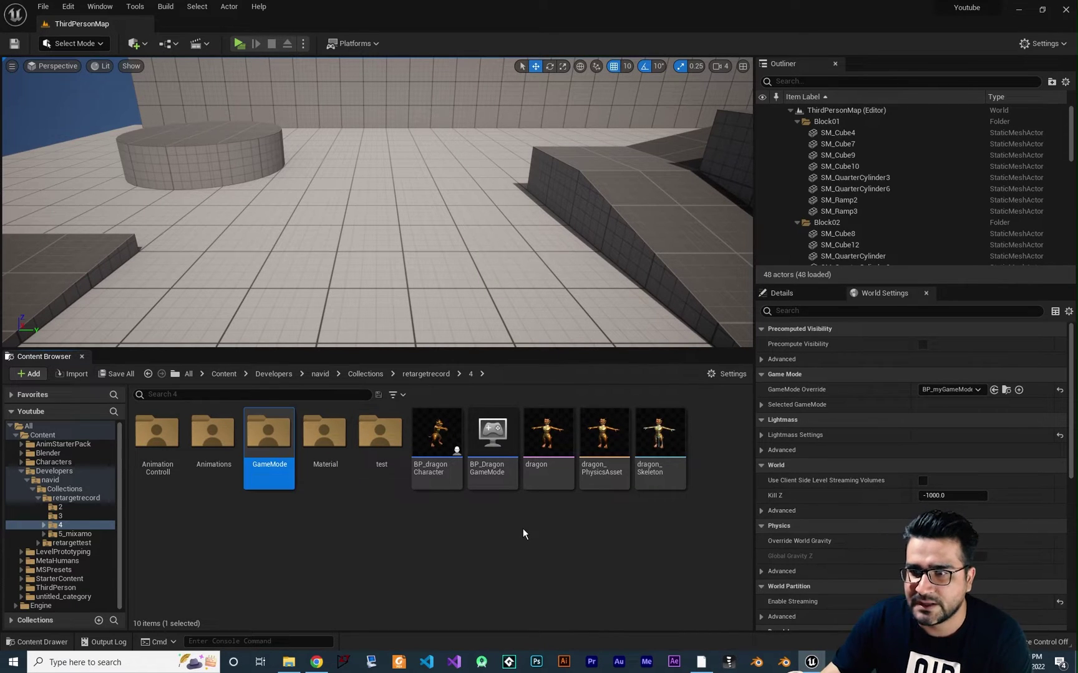
Step: Move the BP_dragonCharacter and BP_DragonGameMode blueprints into the GameMode folder
click(494, 432)
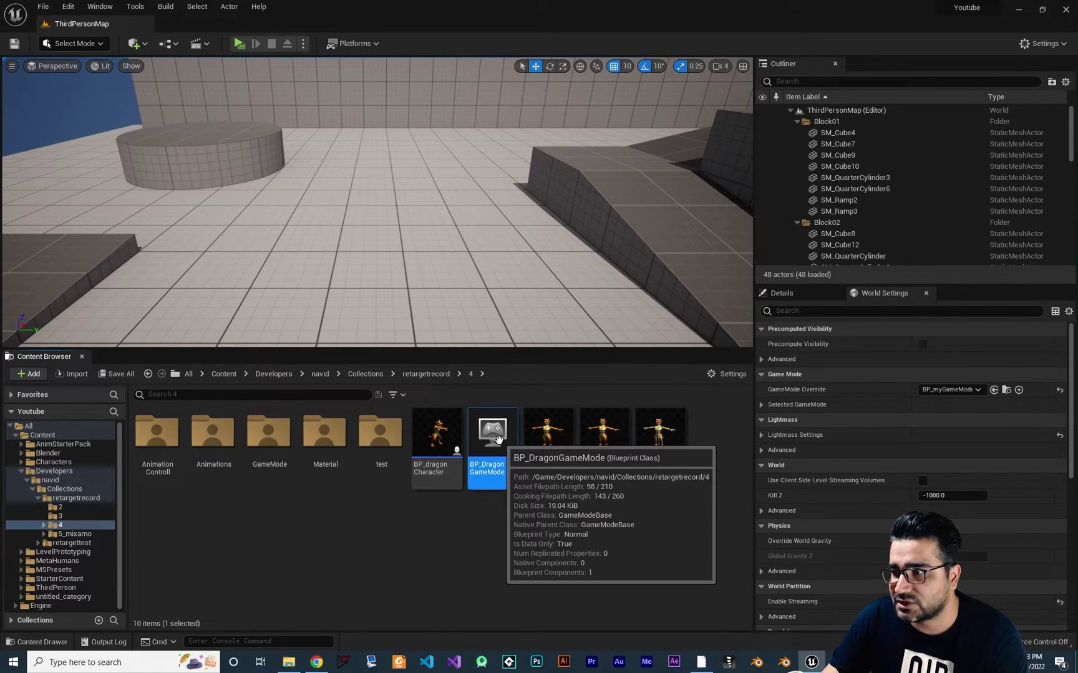
ctrl+click(456, 442)
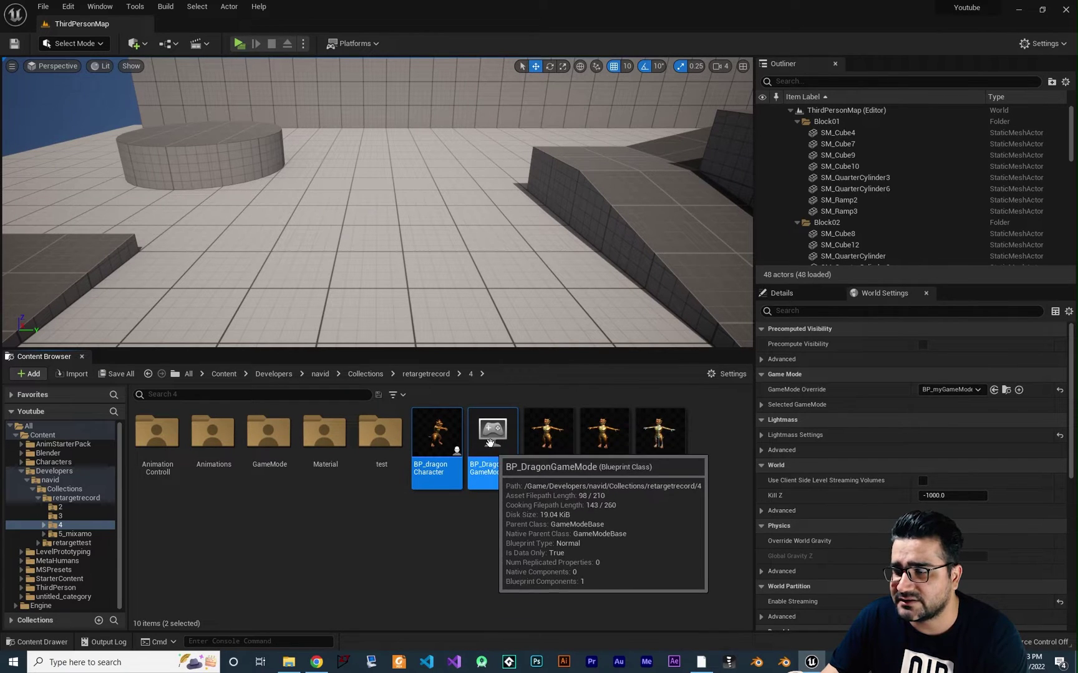
drag(455, 442, 270, 437)
click(323, 452)
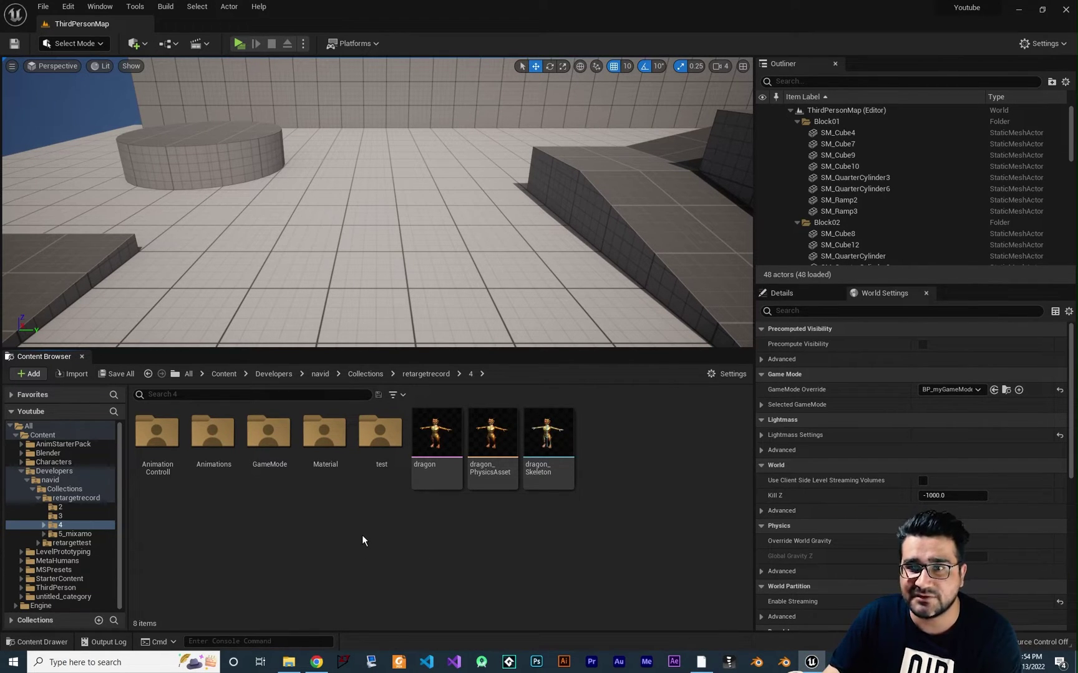
Step: Search the Animations folder for "idle" and open the Idle_Pistol_Retargeted animation to preview it
double_click(214, 434)
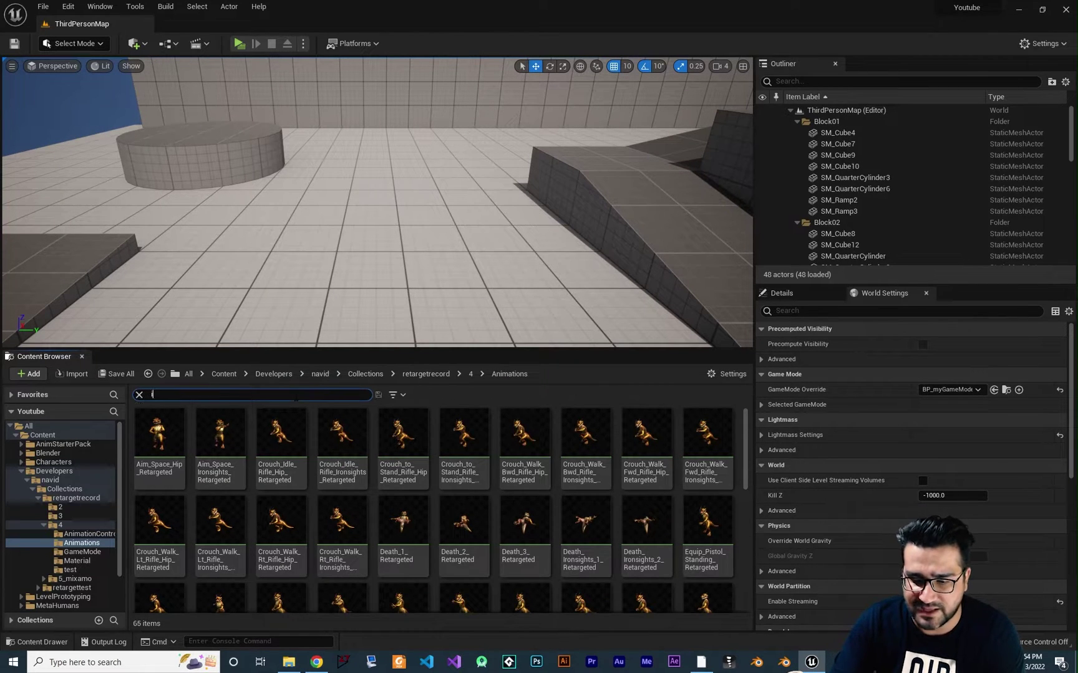
text(idle)
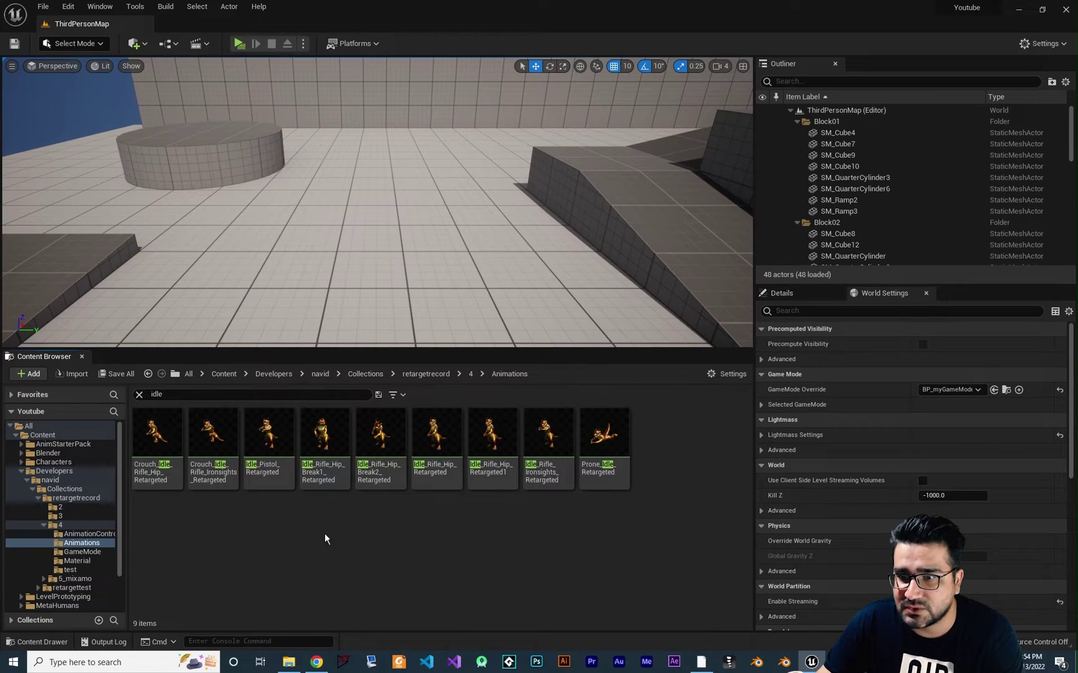
click(382, 436)
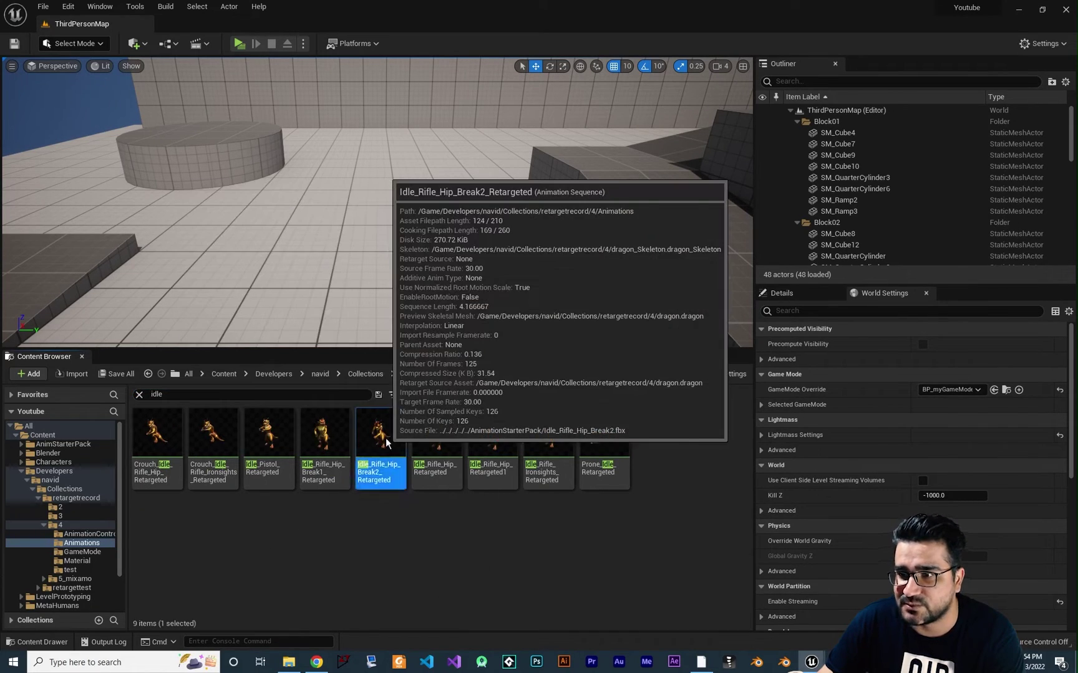
double_click(268, 436)
double_click(664, 135)
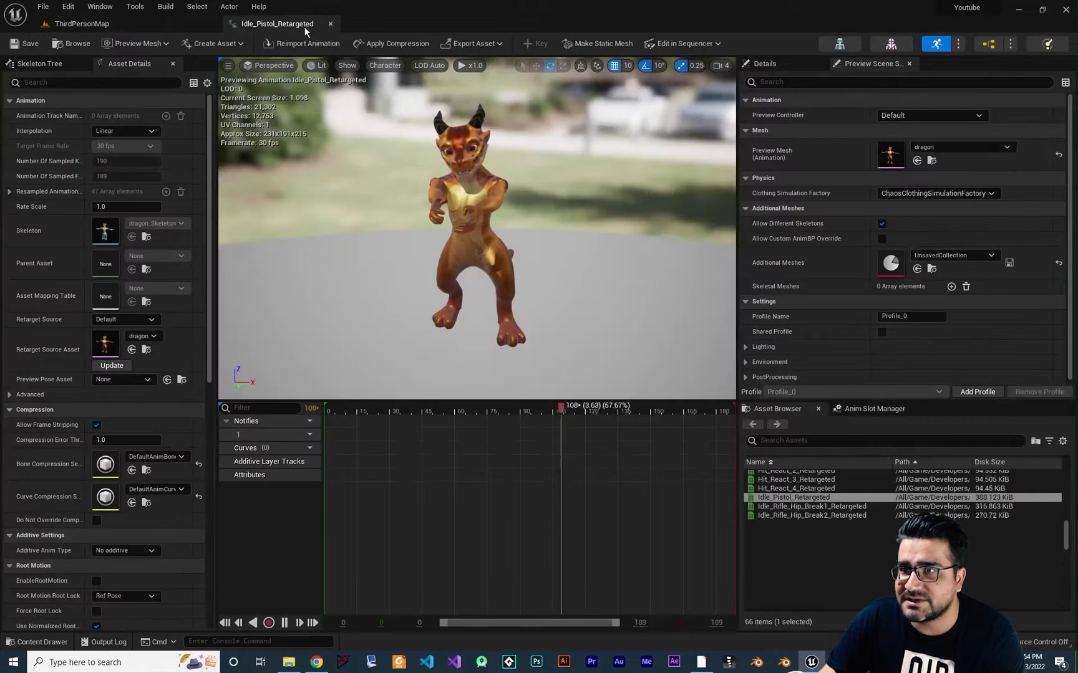
Step: Search folder 4's Animations subfolder for "walk" and "run" animations, and close the Idle_Pistol_Retargeted preview
click(42, 641)
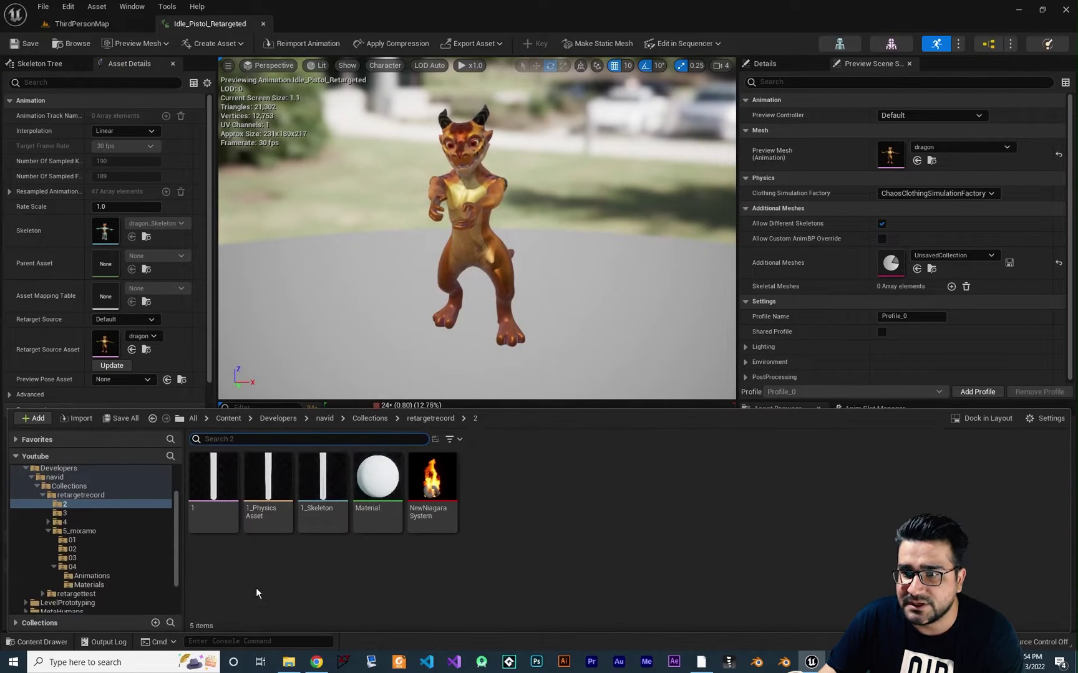
click(48, 521)
click(86, 540)
text(walk)
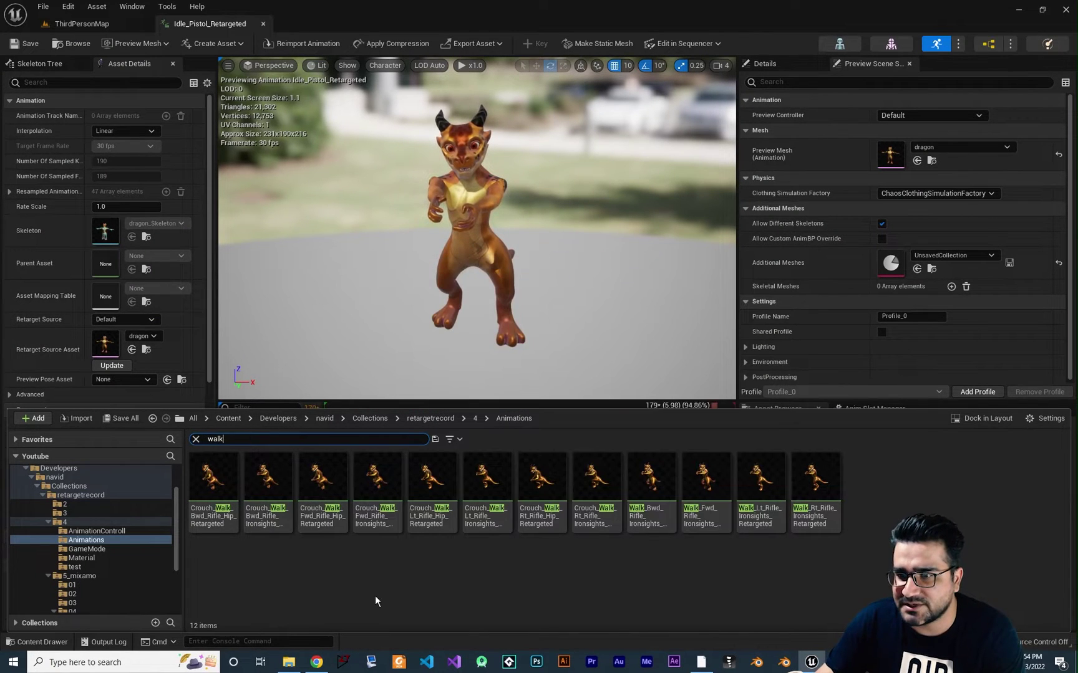
key(ctrl+a)
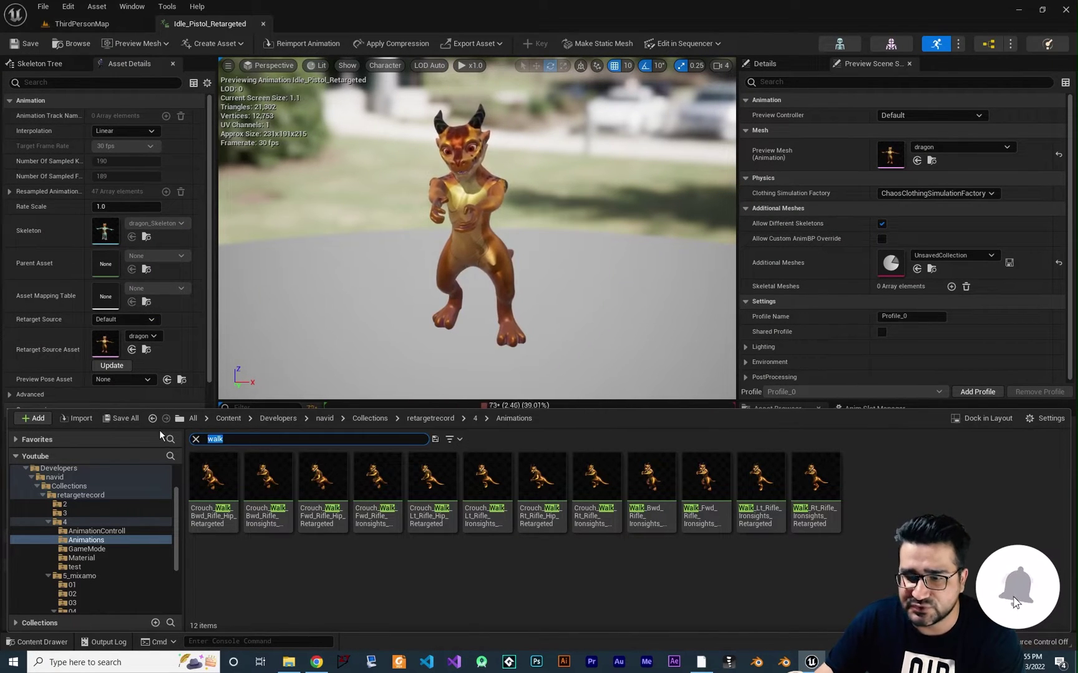
text(run)
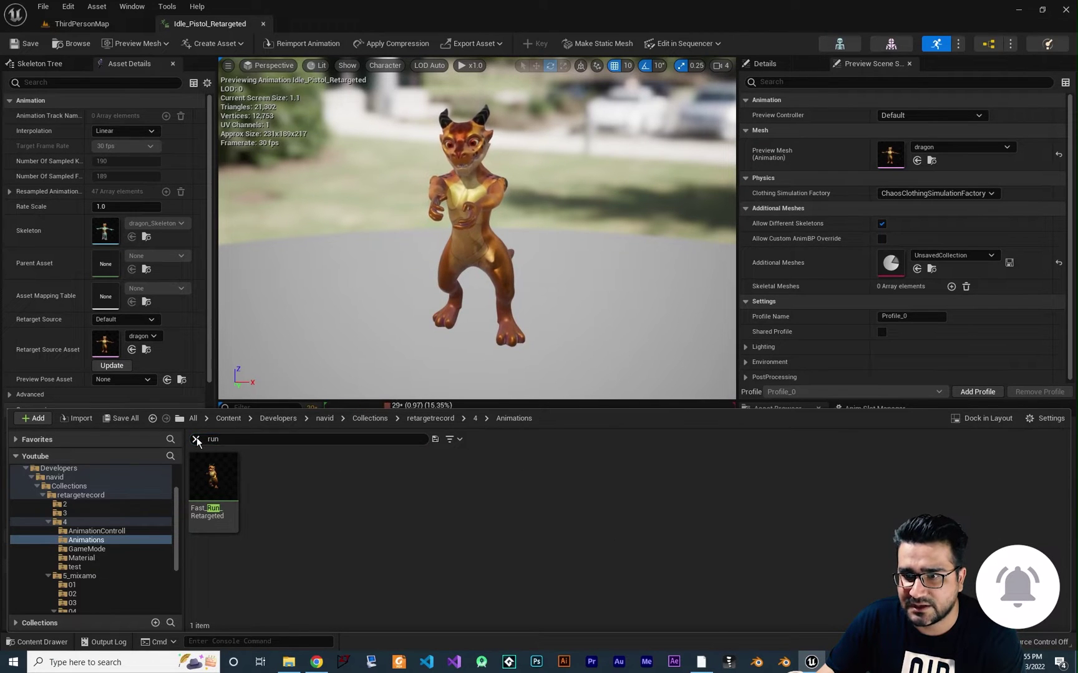
key(BackSpace)
key(alt+Left)
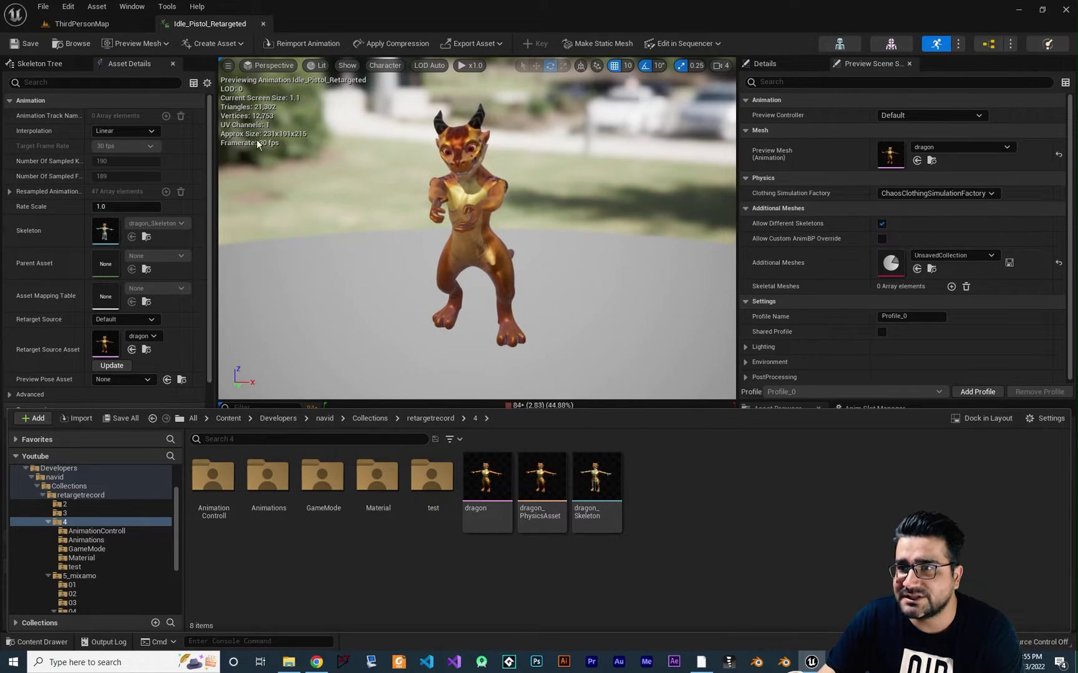
click(263, 24)
Step: Create a Blend Space 1D in folder 4's AnimationControll subfolder, based on dragon_Skeleton
click(38, 641)
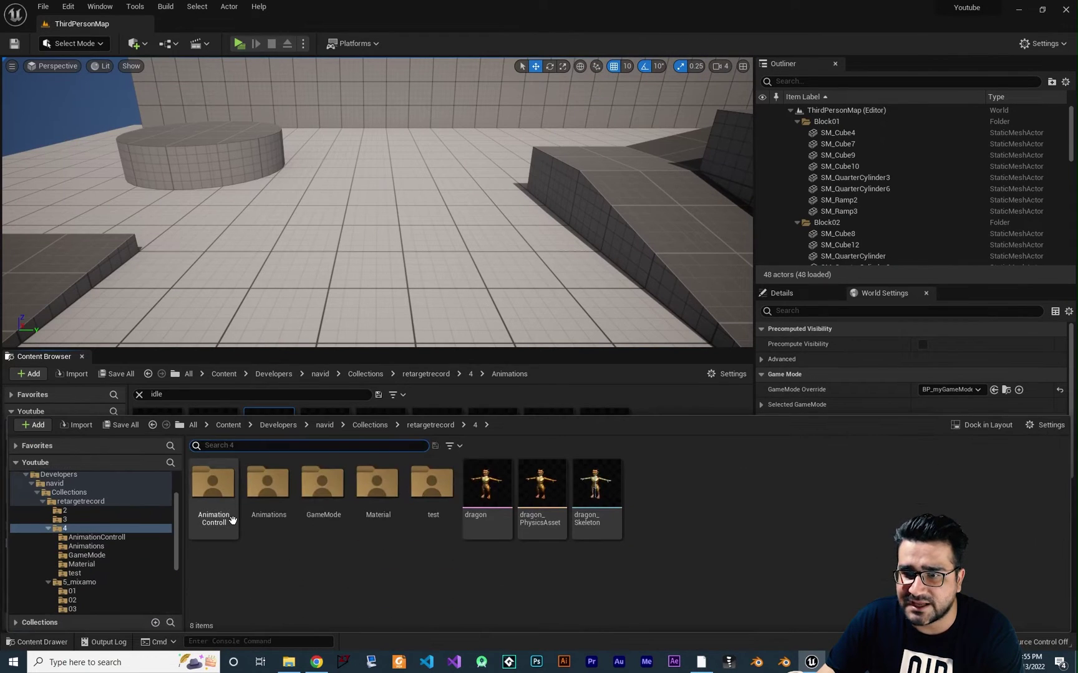
double_click(222, 484)
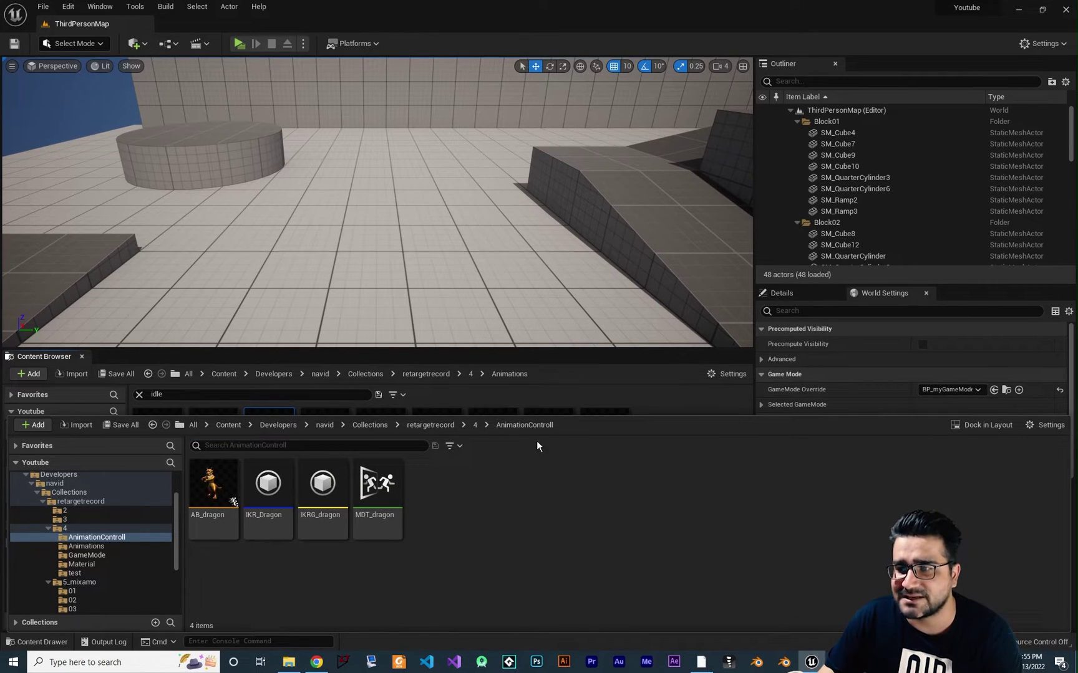
right_click(502, 536)
mouse_move(561, 328)
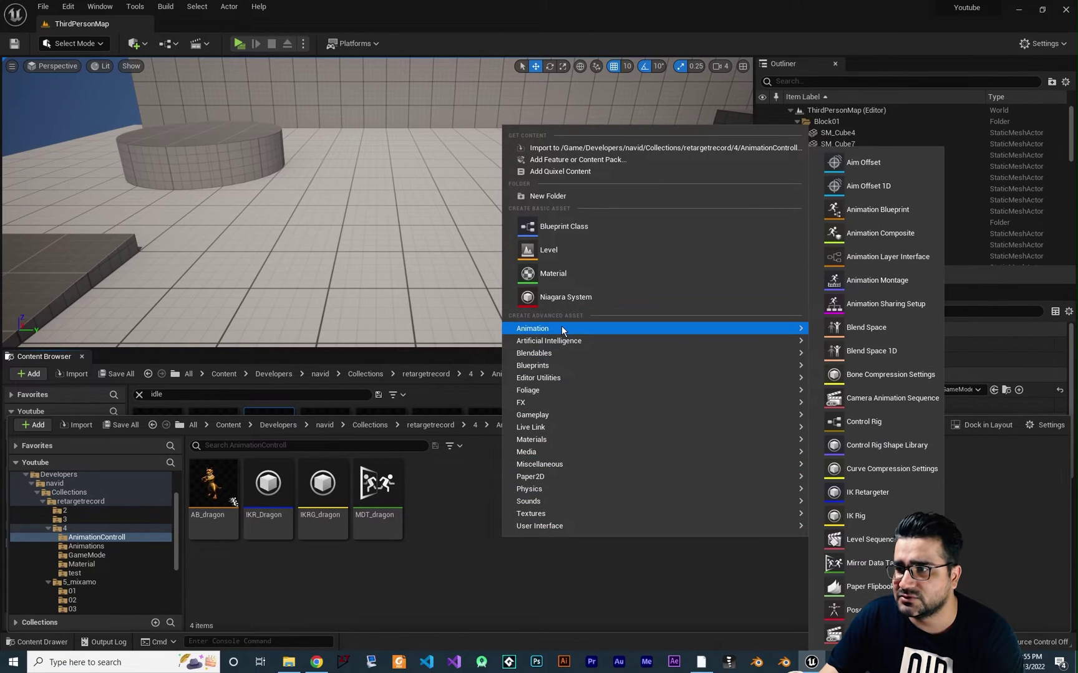
click(869, 352)
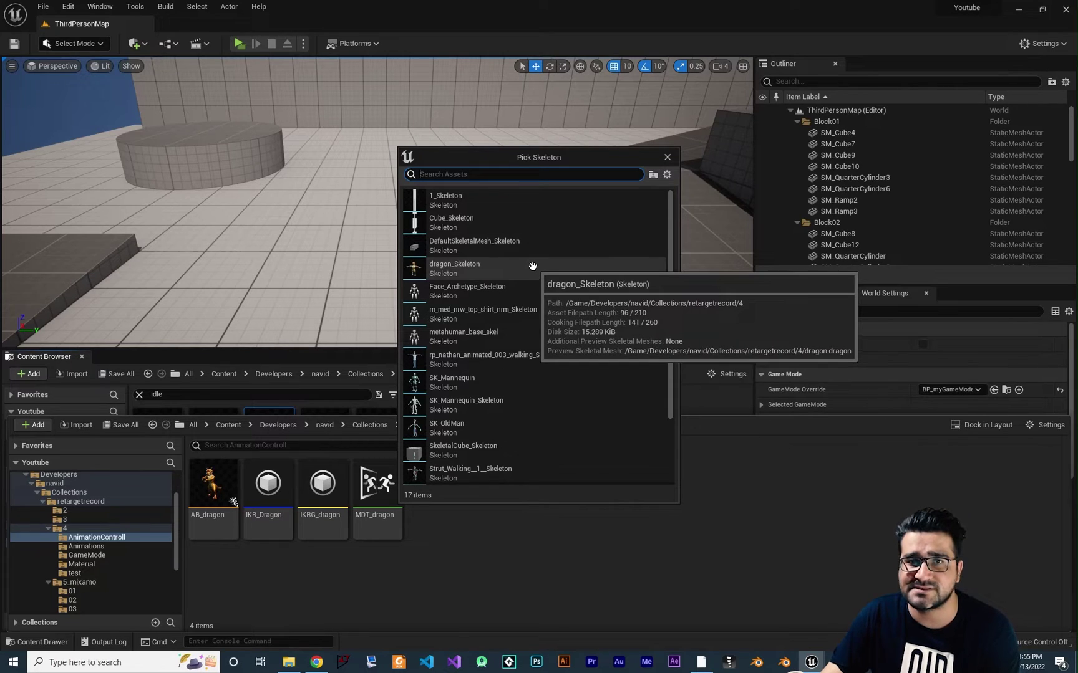
click(460, 271)
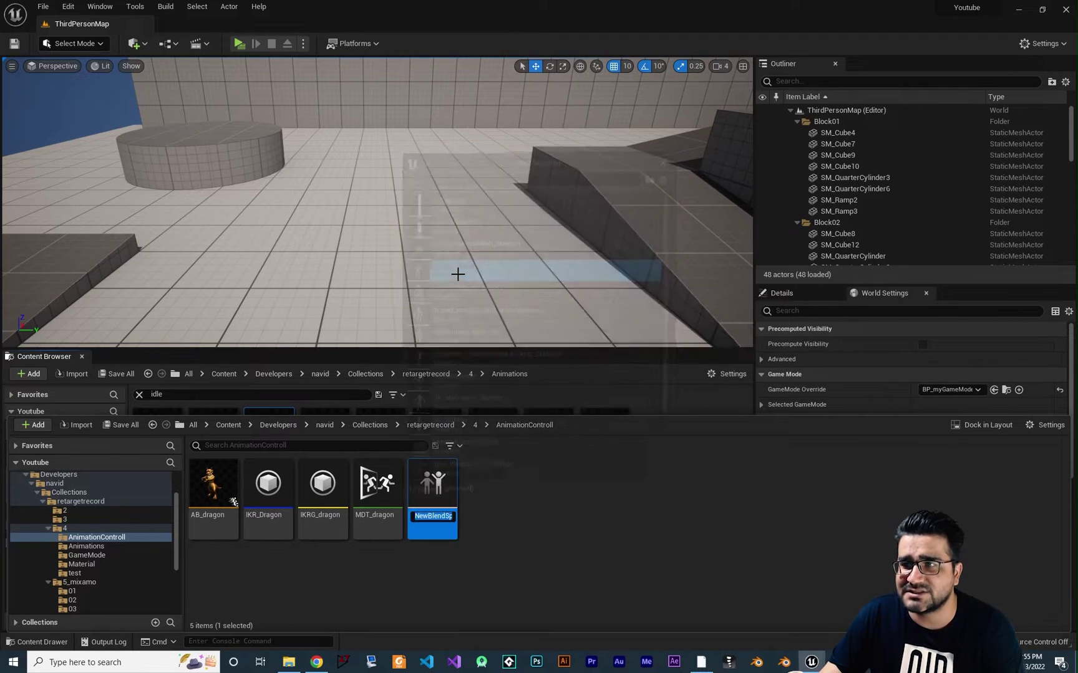
Step: Name the new blend space BS_dragon_IDLE_Walk_Run and open it docked beside the ThirdPersonMap level
text(BS)
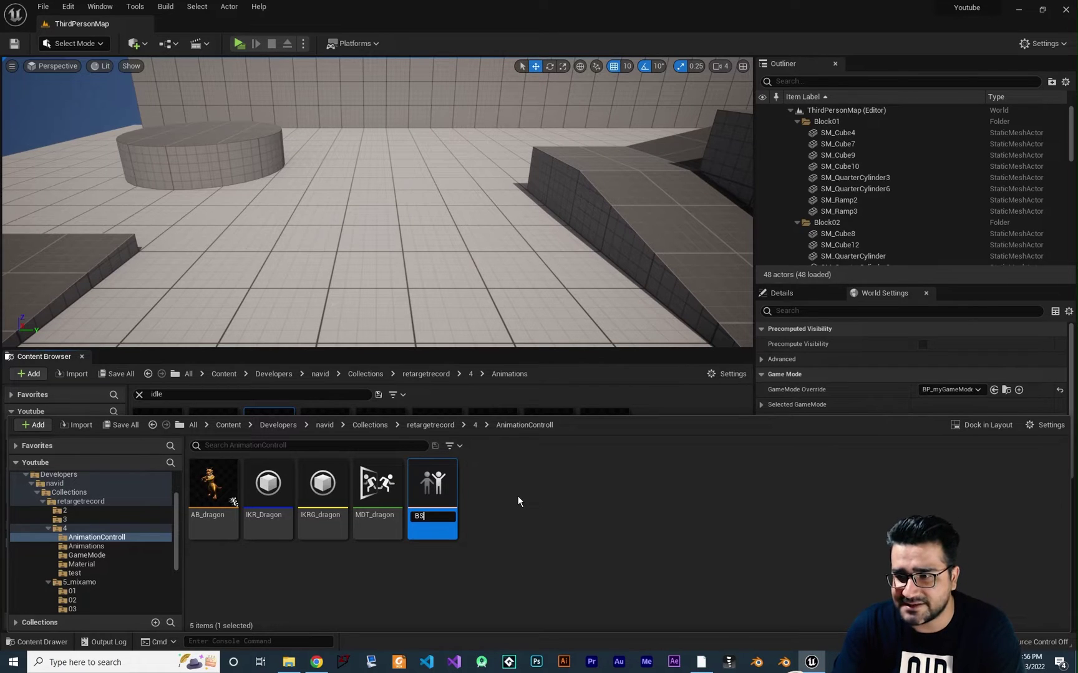
text(_drag)
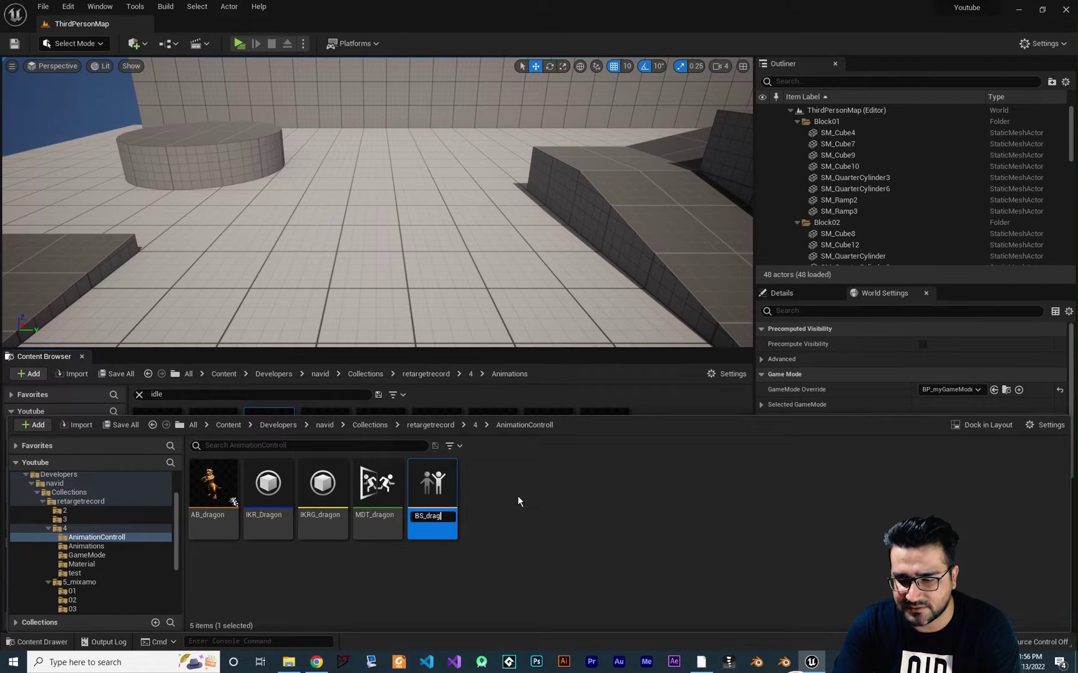
text(on_)
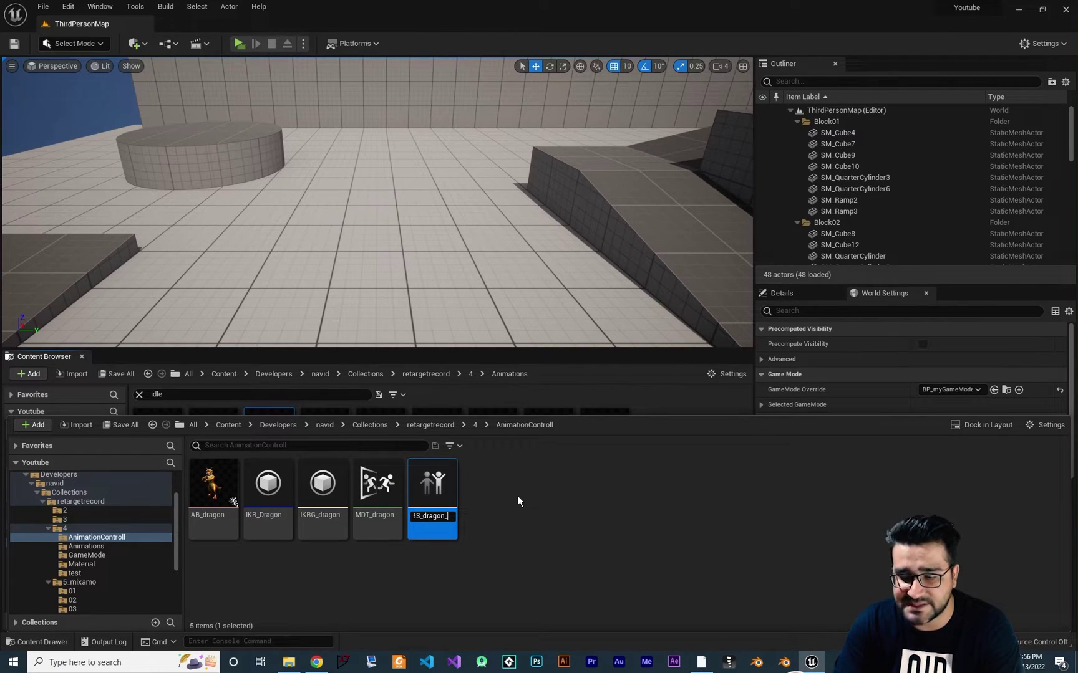
text(IDLE_)
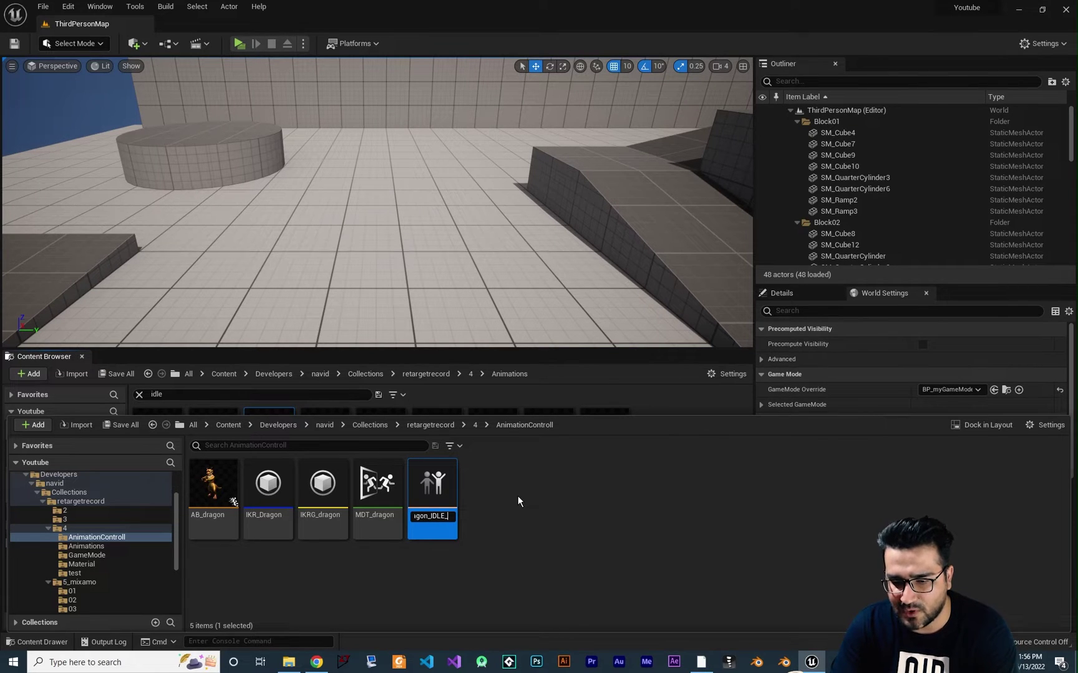
text(Walk_Run)
key(Return)
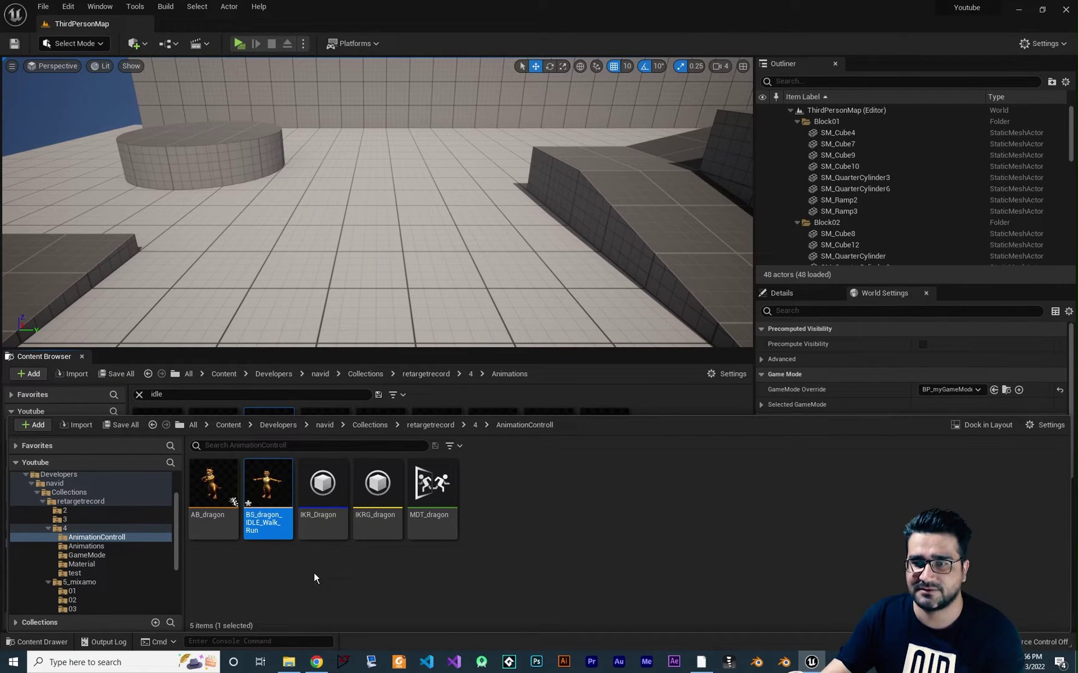
double_click(268, 492)
drag(568, 138, 212, 23)
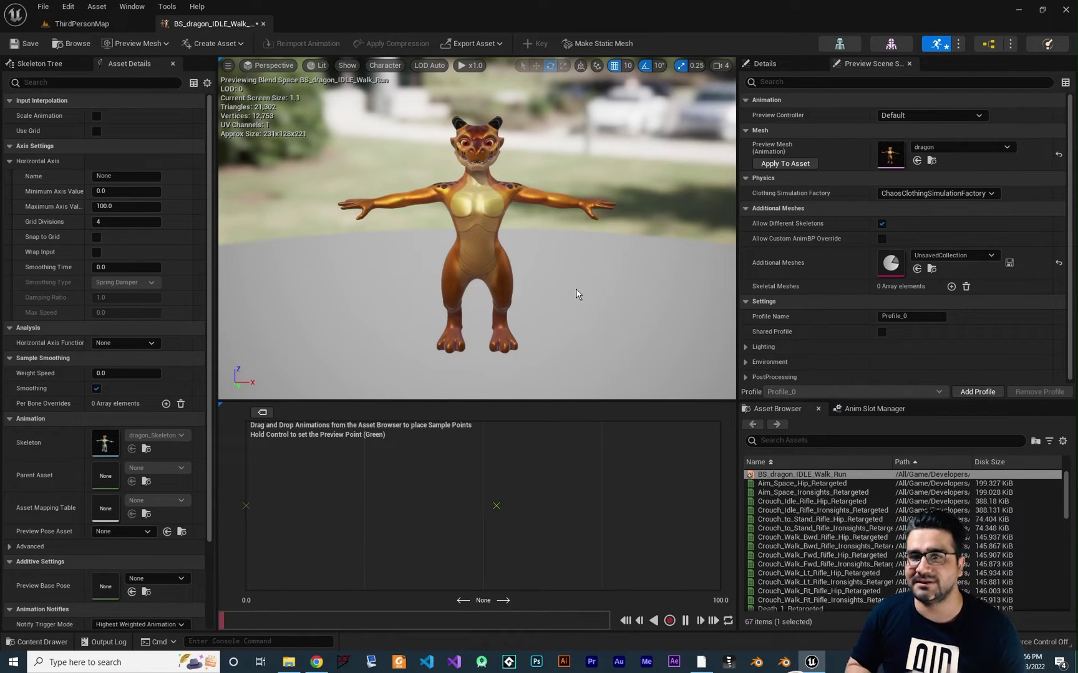
Step: Open the AB_dragon animation blueprint and keep only its AnimGraph open, closing the other graphs
key(ctrl+space)
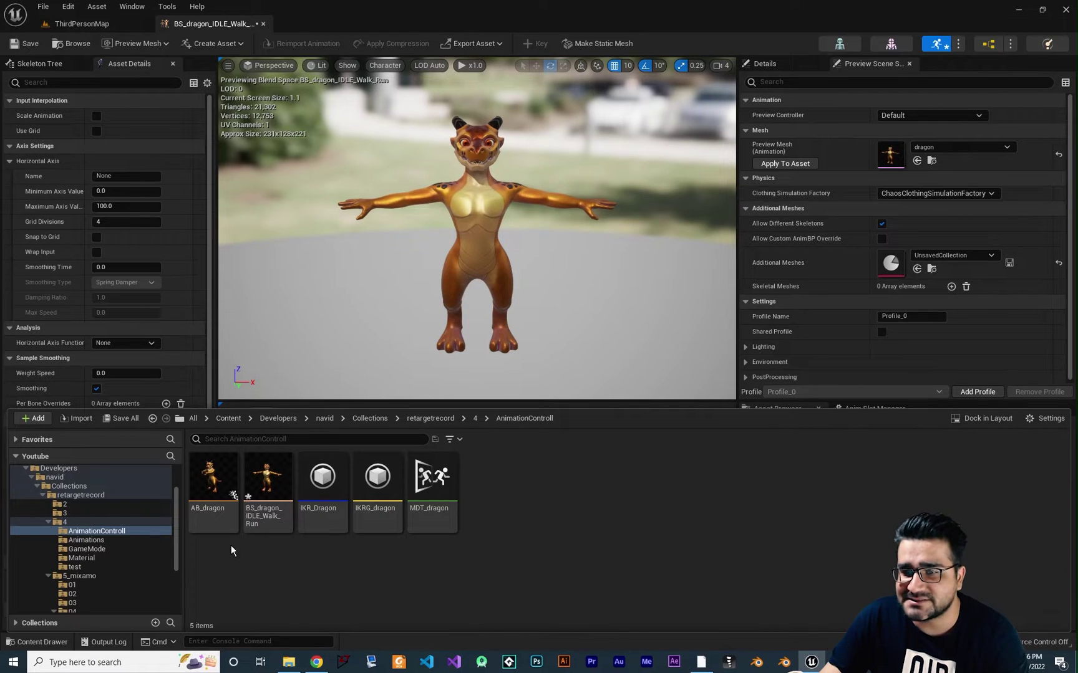
click(208, 486)
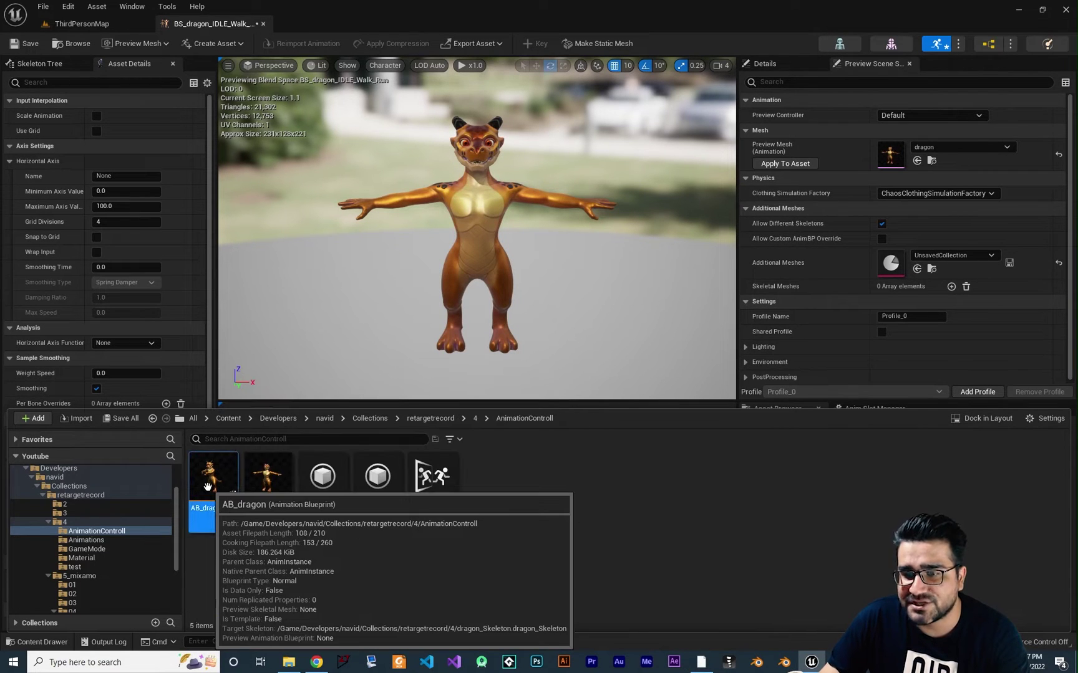
double_click(208, 486)
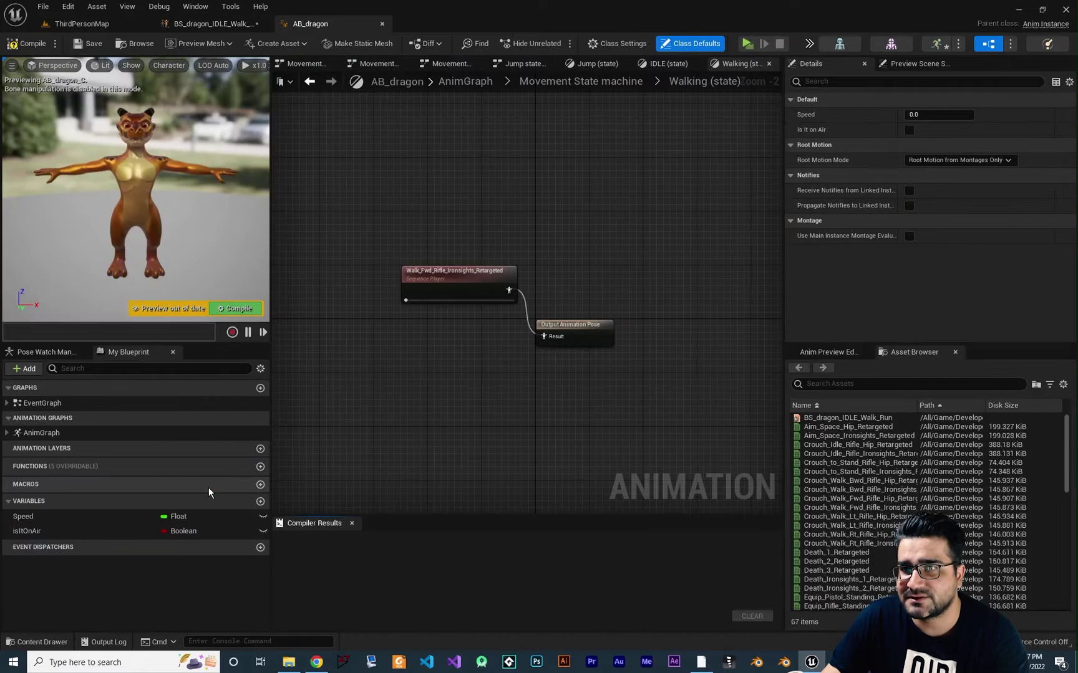
click(466, 293)
click(317, 69)
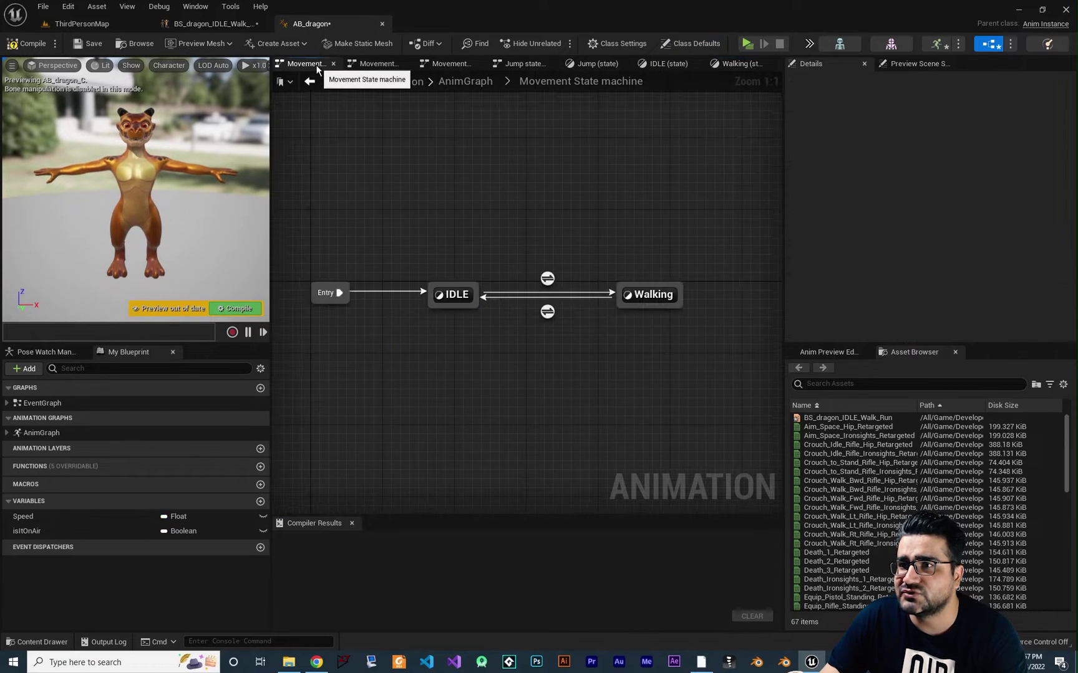
click(465, 82)
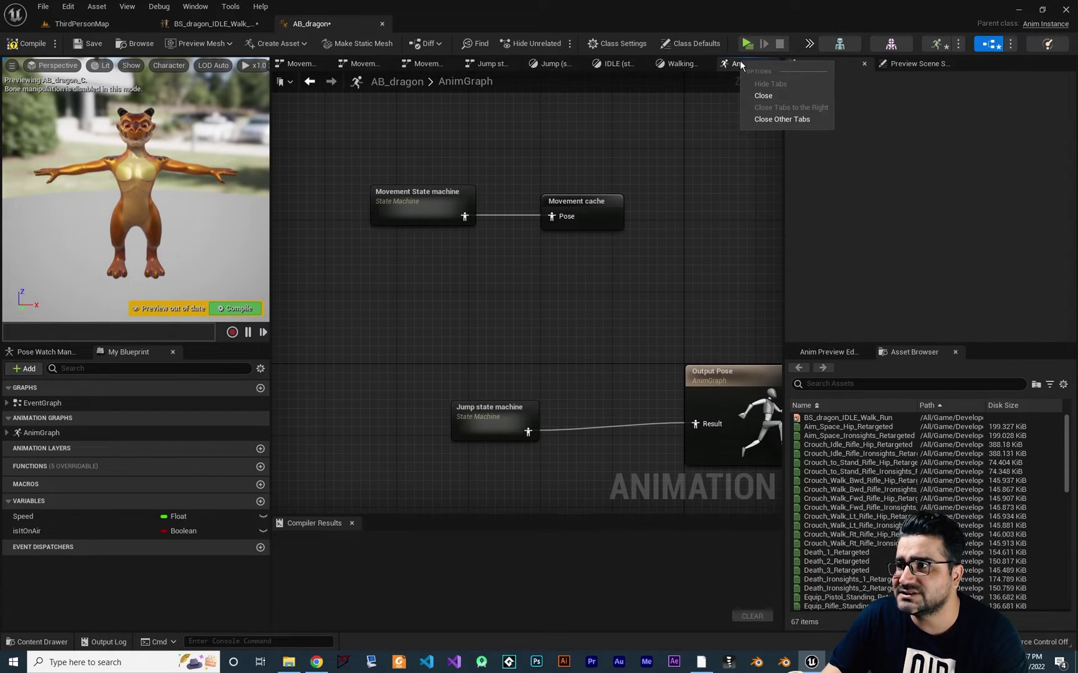
click(781, 119)
Step: Shift the Jump state machine node slightly, and move the Walk_Fwd_Rifle_Ironsights_Retargeted player away from the output pose in the Movement State machine's Walking state
right_drag(701, 354, 462, 272)
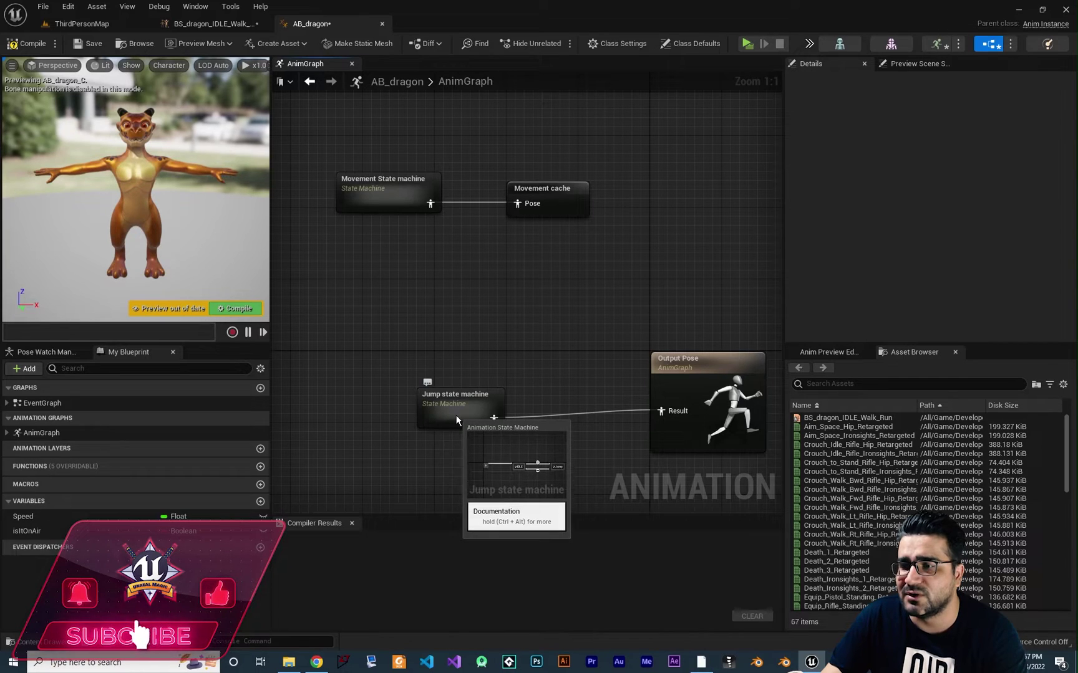
drag(454, 420, 436, 401)
click(398, 246)
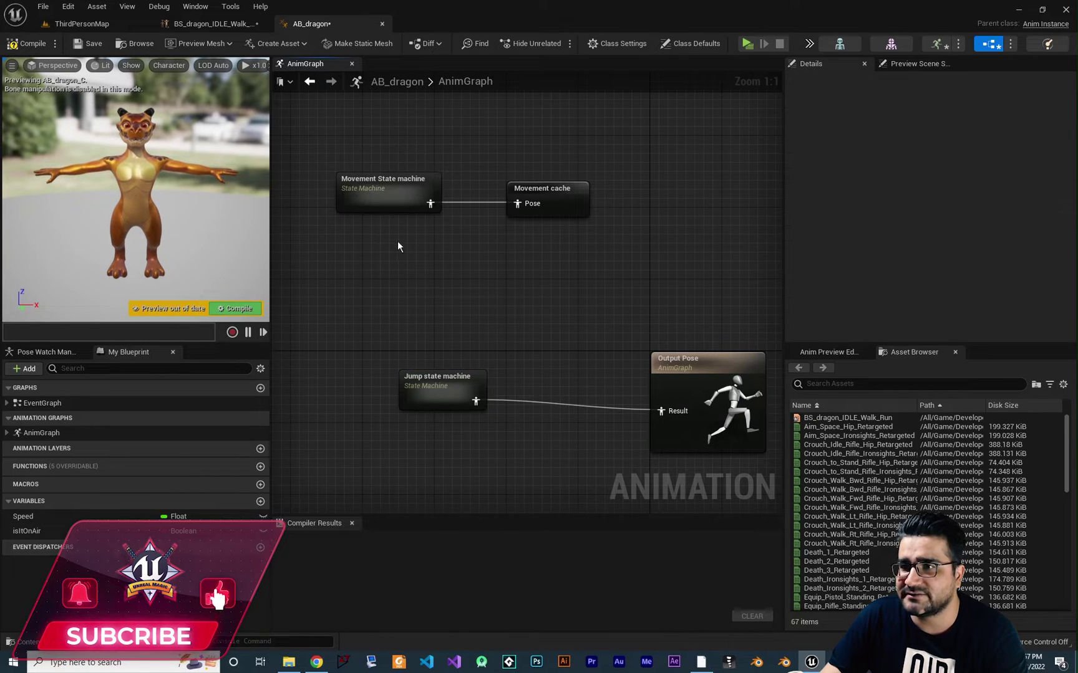
double_click(387, 192)
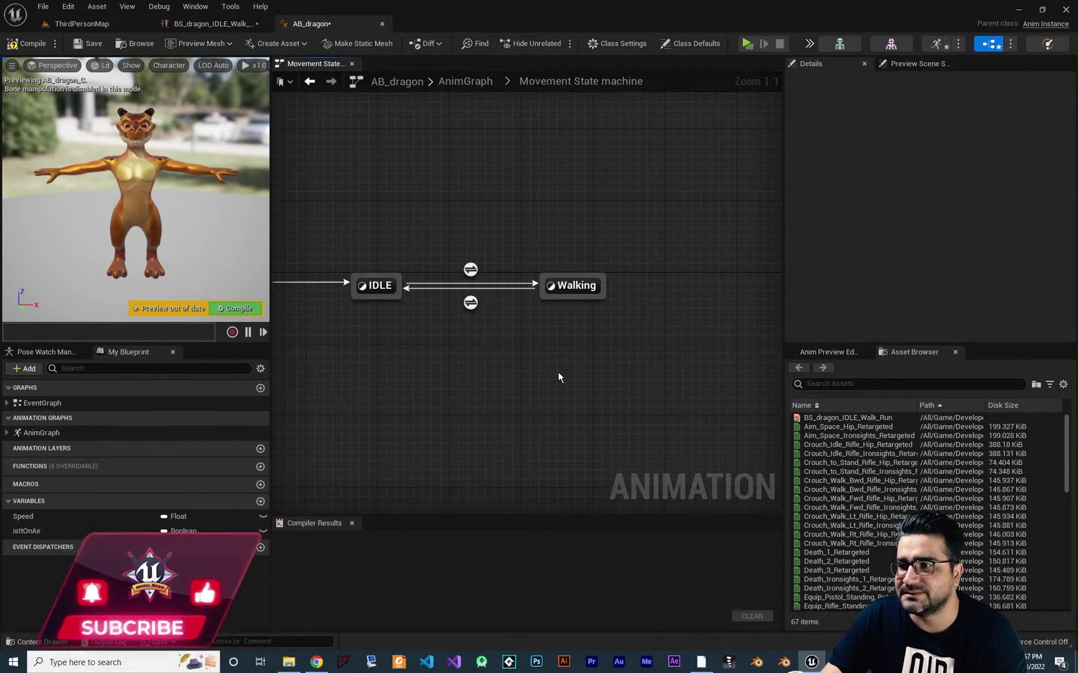
double_click(639, 287)
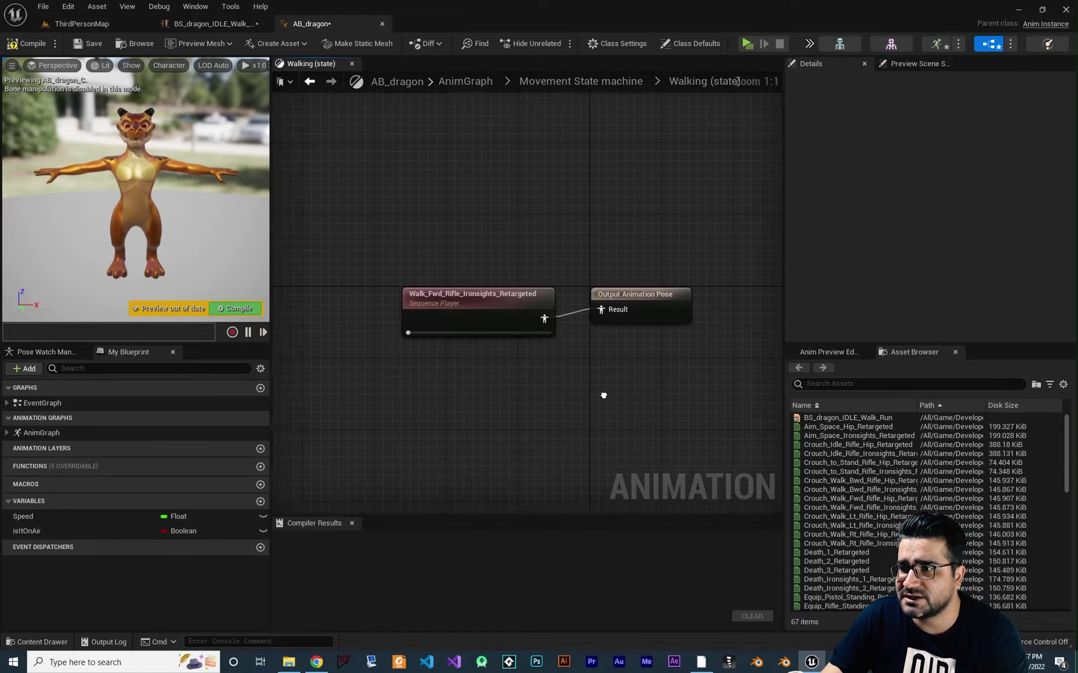
drag(434, 303, 394, 294)
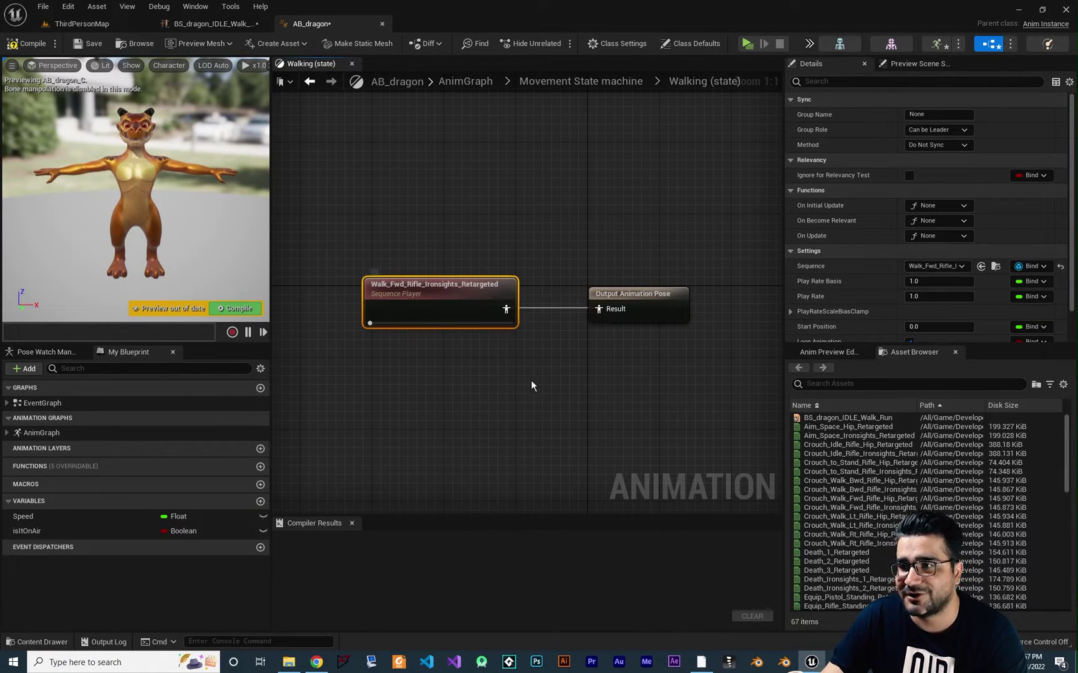
drag(376, 365, 333, 366)
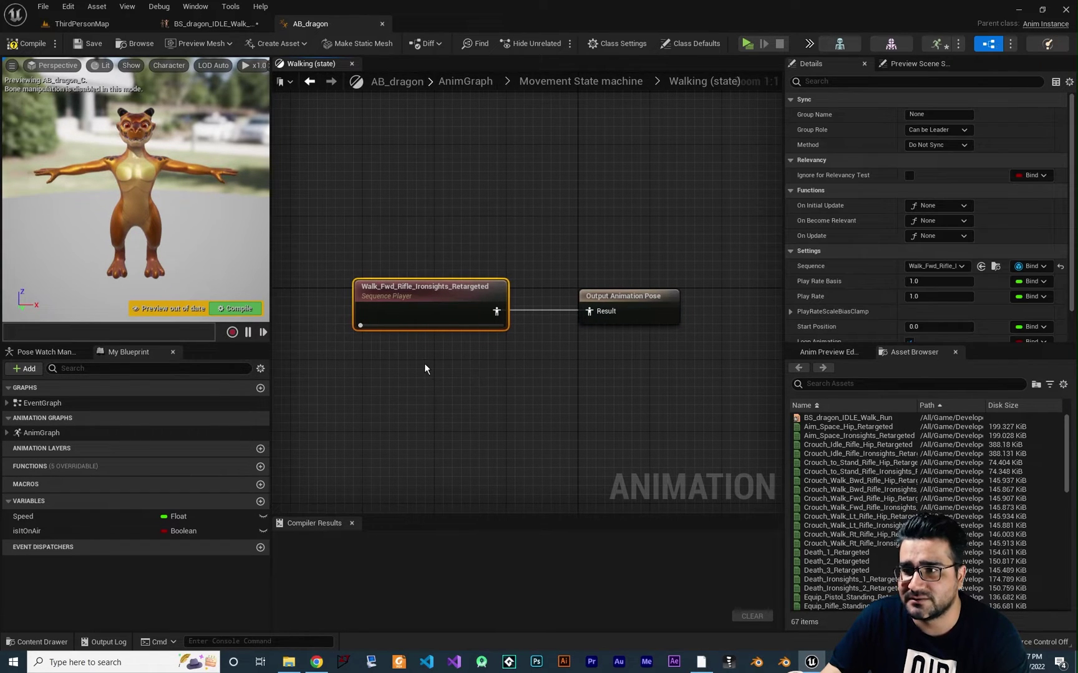
Step: Examine which animation the IDLE state of the Movement State machine plays
click(628, 81)
double_click(518, 294)
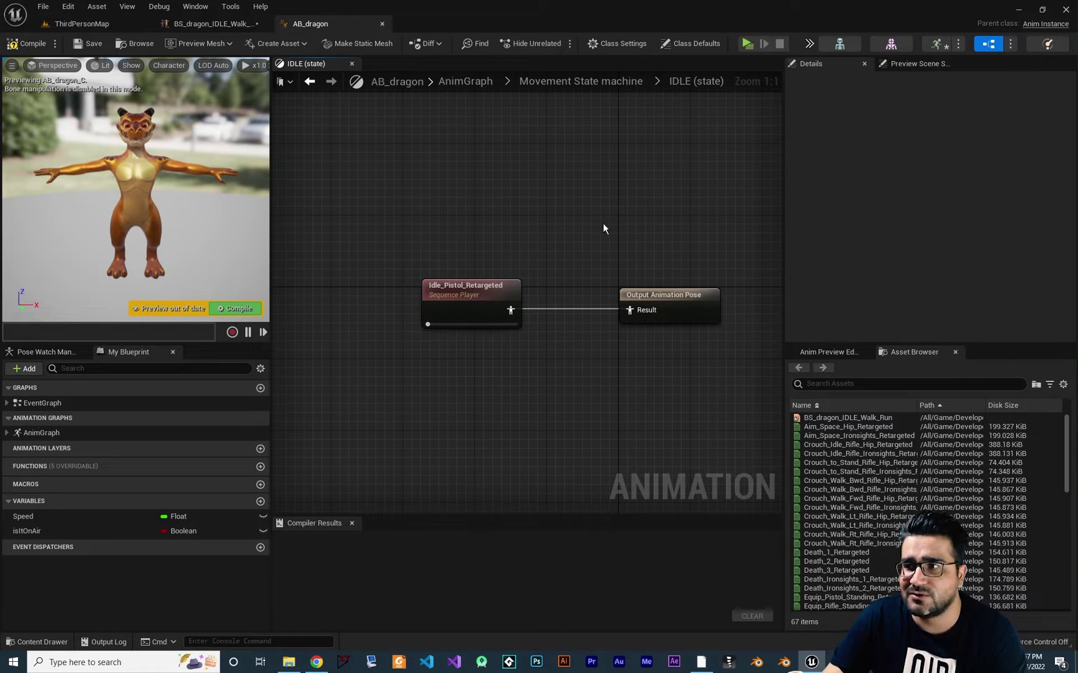
key(alt+Left)
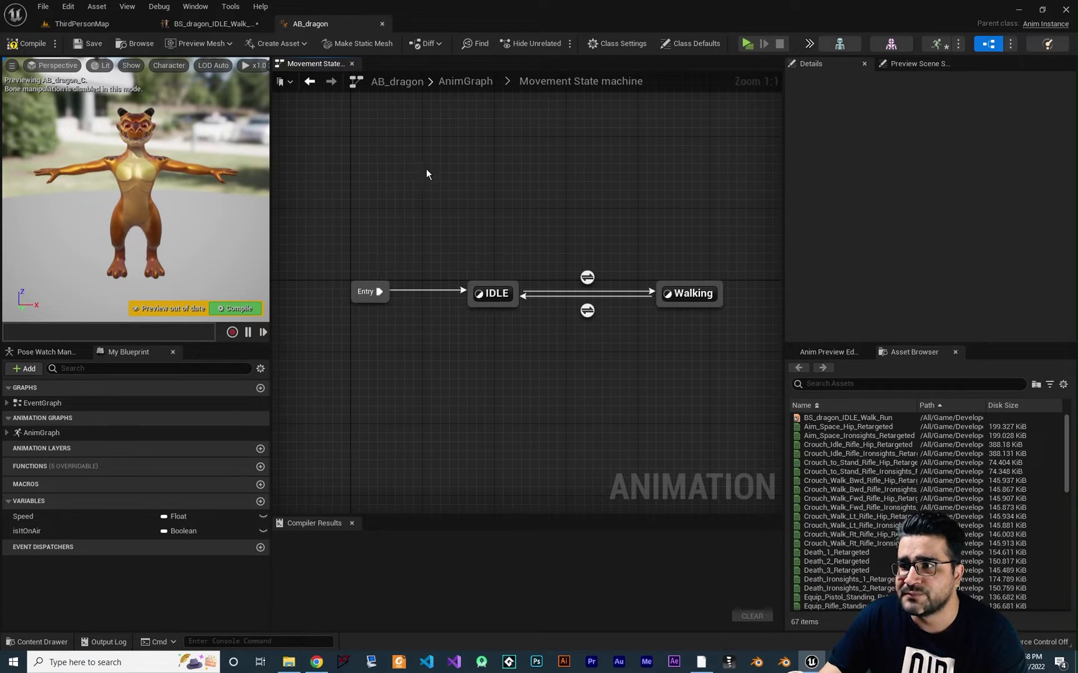
double_click(489, 294)
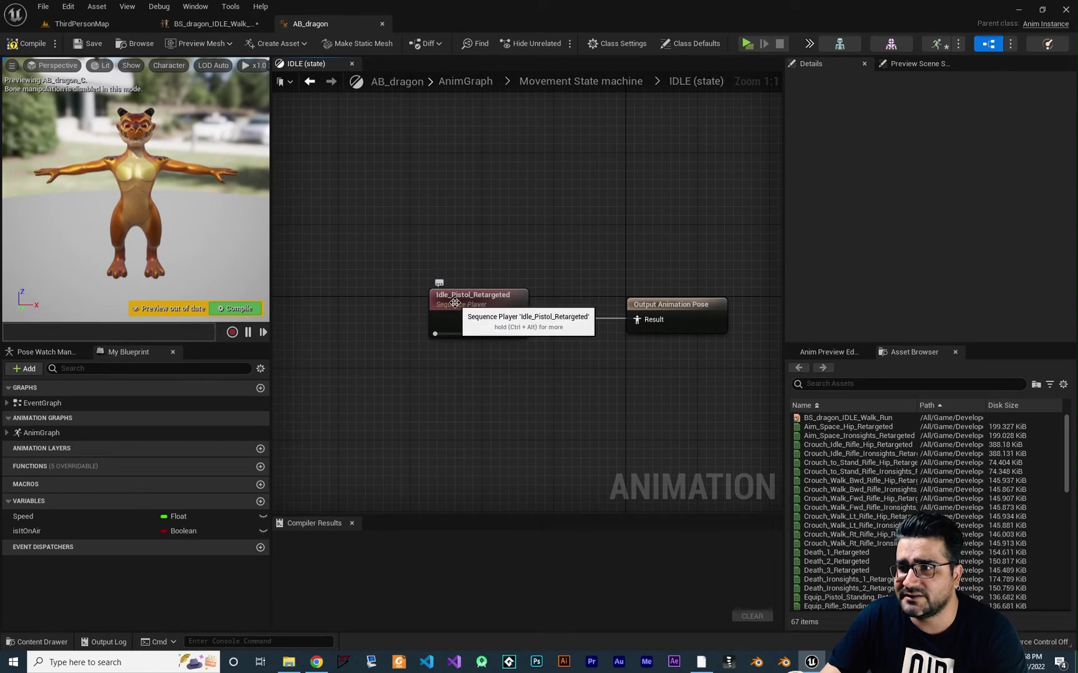
Step: Find Idle_Pistol_Retargeted by searching for "idle" and place it at value 0.0 in the BS_dragon_IDLE_Walk_Run blend space
click(211, 24)
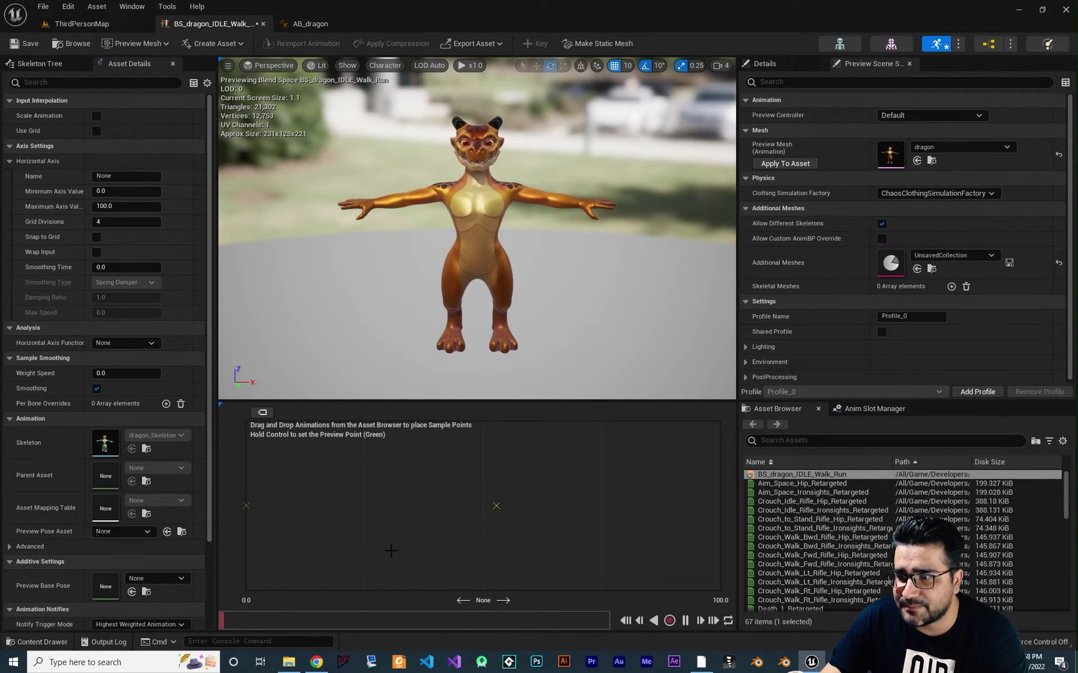
scroll(811, 487, down, 5)
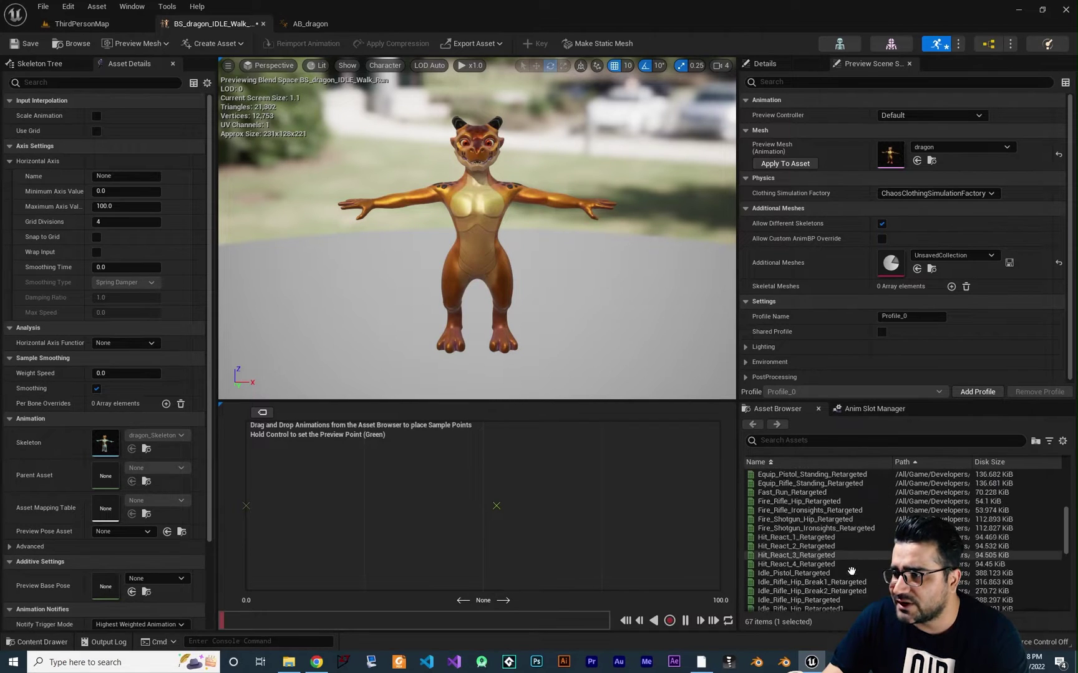
scroll(823, 492, up, 5)
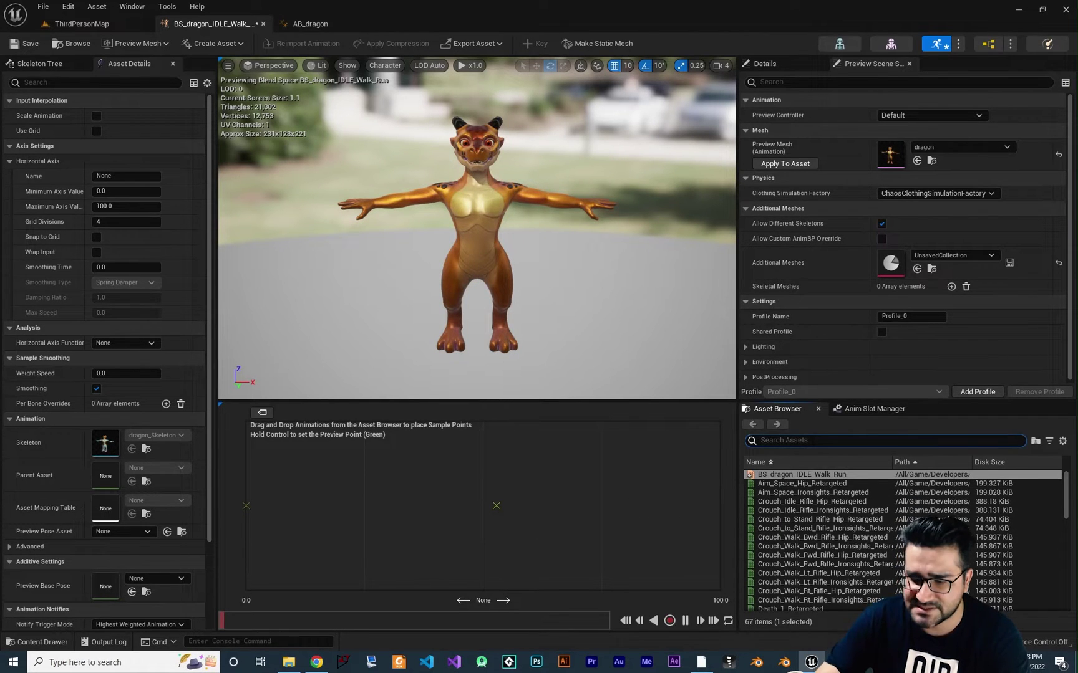
text(idle)
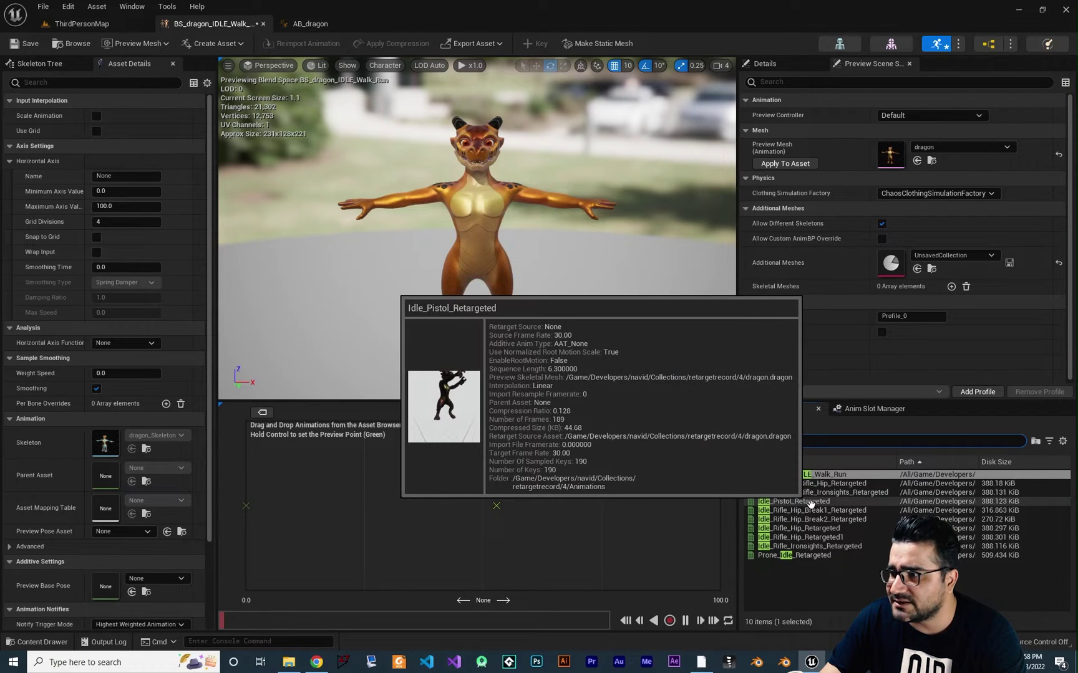
click(817, 502)
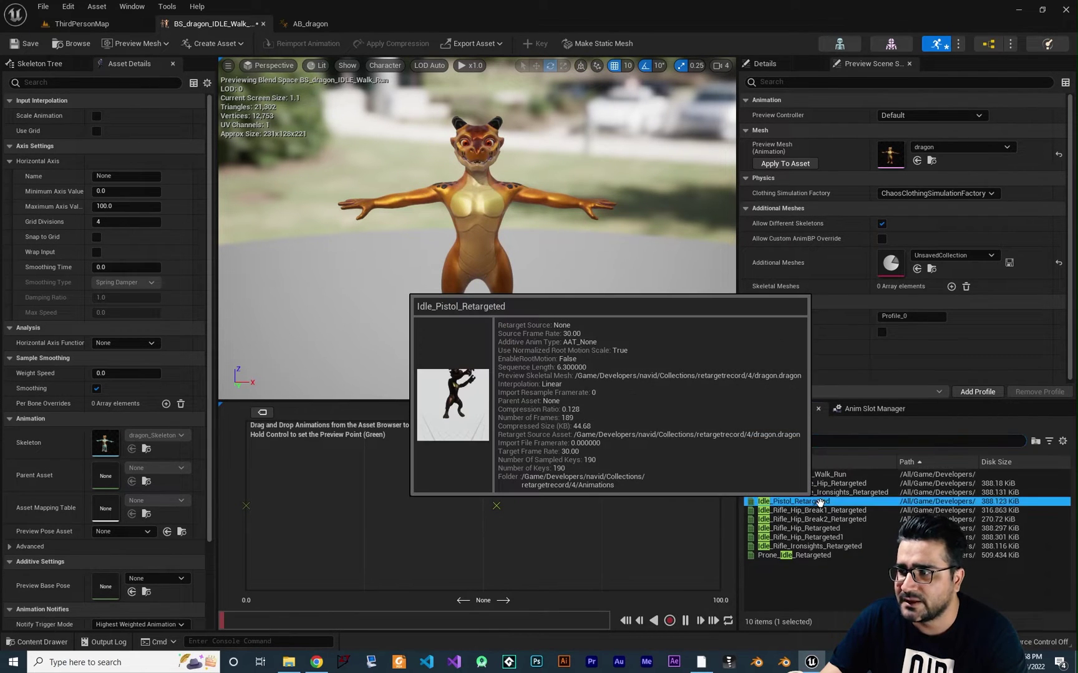
drag(819, 502, 246, 506)
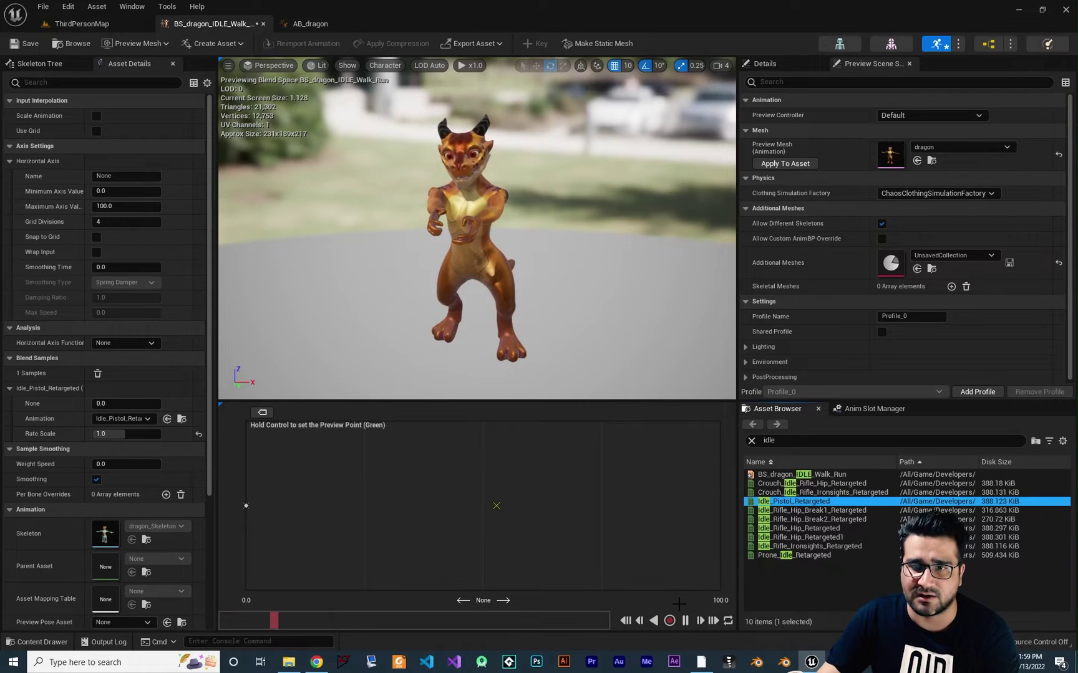
Step: Name the blend space's horizontal axis Speed and widen the property name column to show the full labels
click(49, 175)
text(Speed)
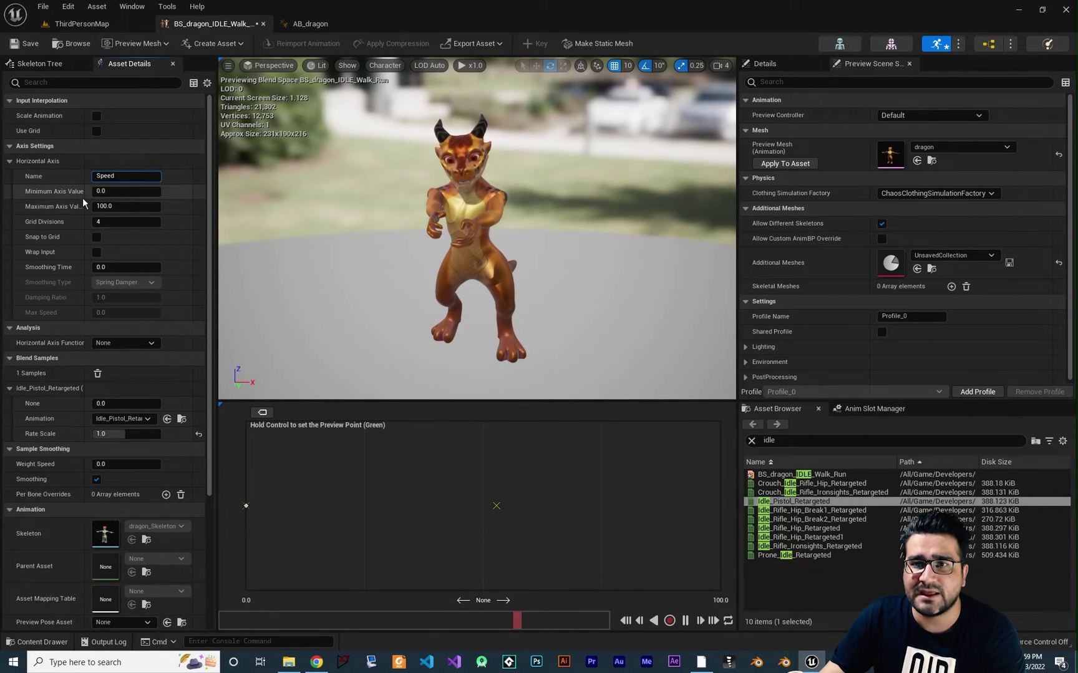
key(Tab)
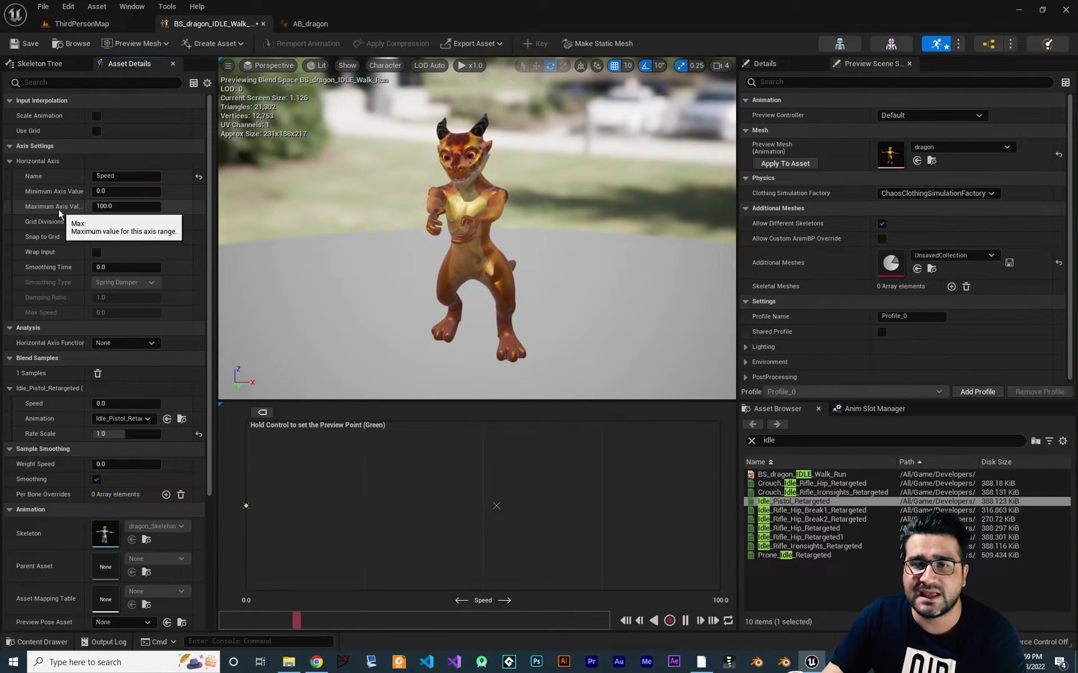
click(58, 209)
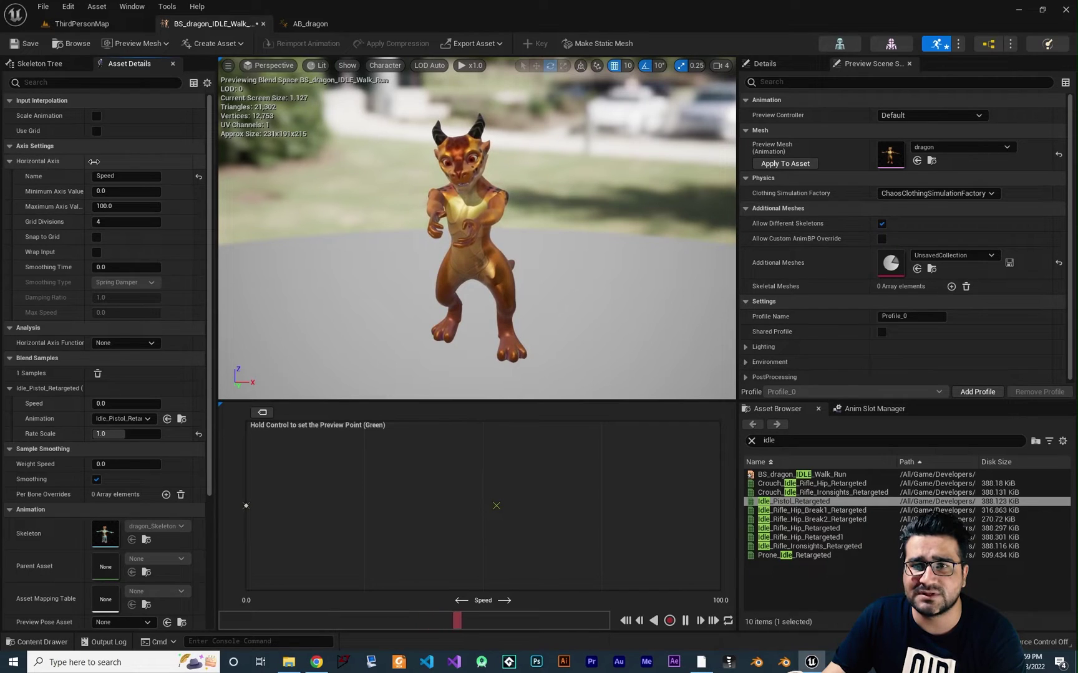
drag(93, 161, 109, 161)
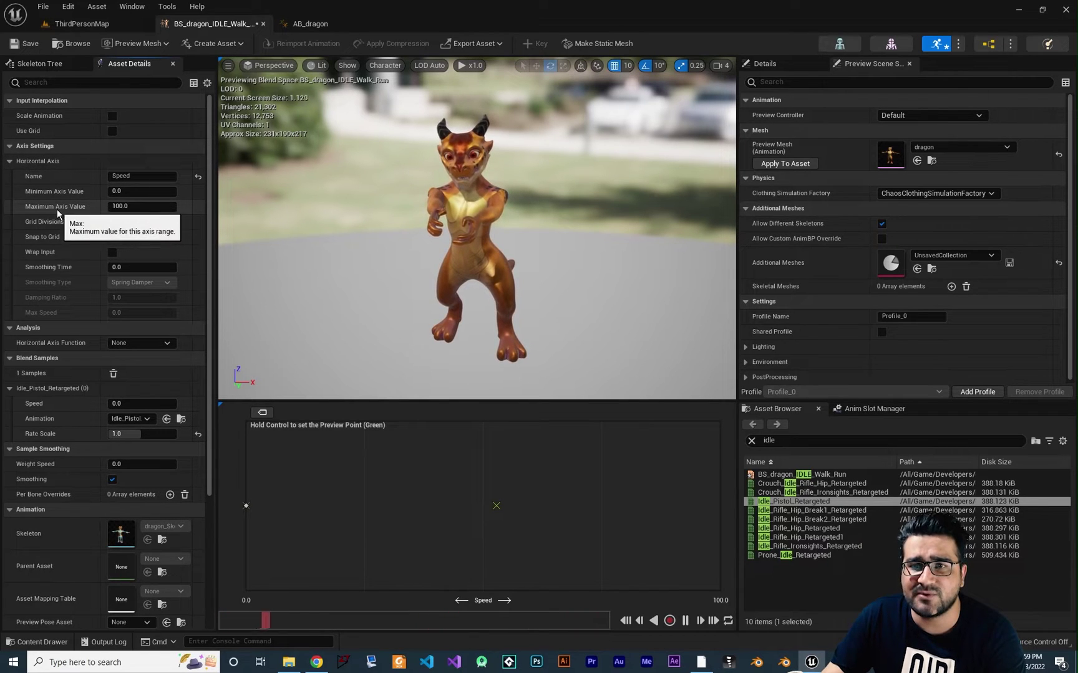
Step: Set the Speed axis's maximum value to 400 and turn on Snap to Grid in the blend space
click(118, 207)
text(400)
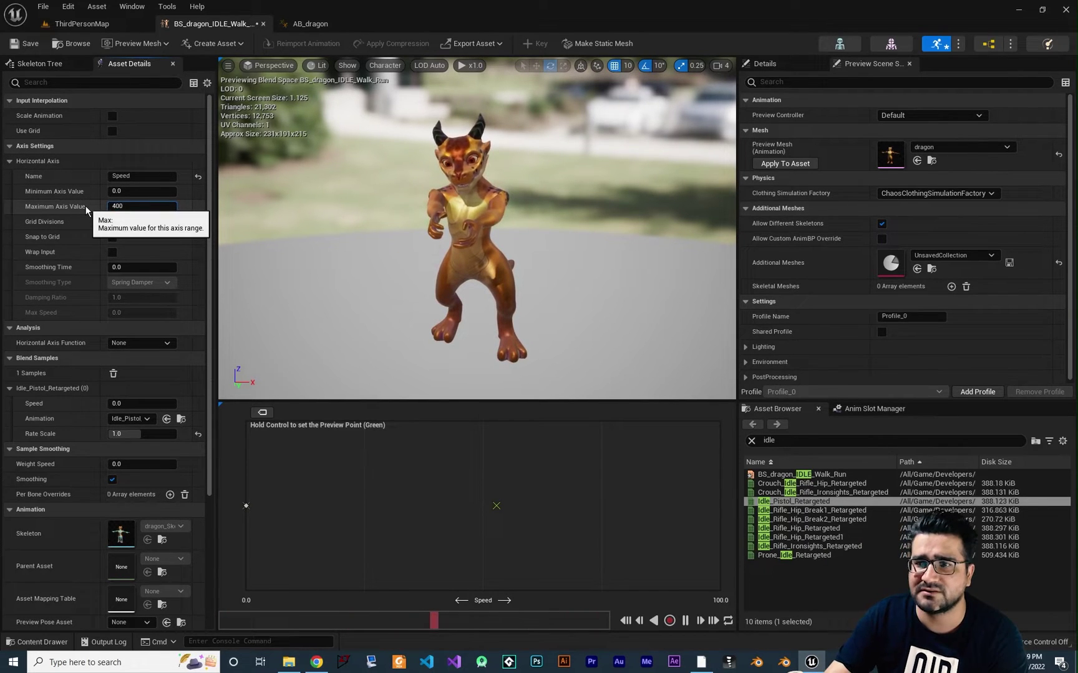
key(Return)
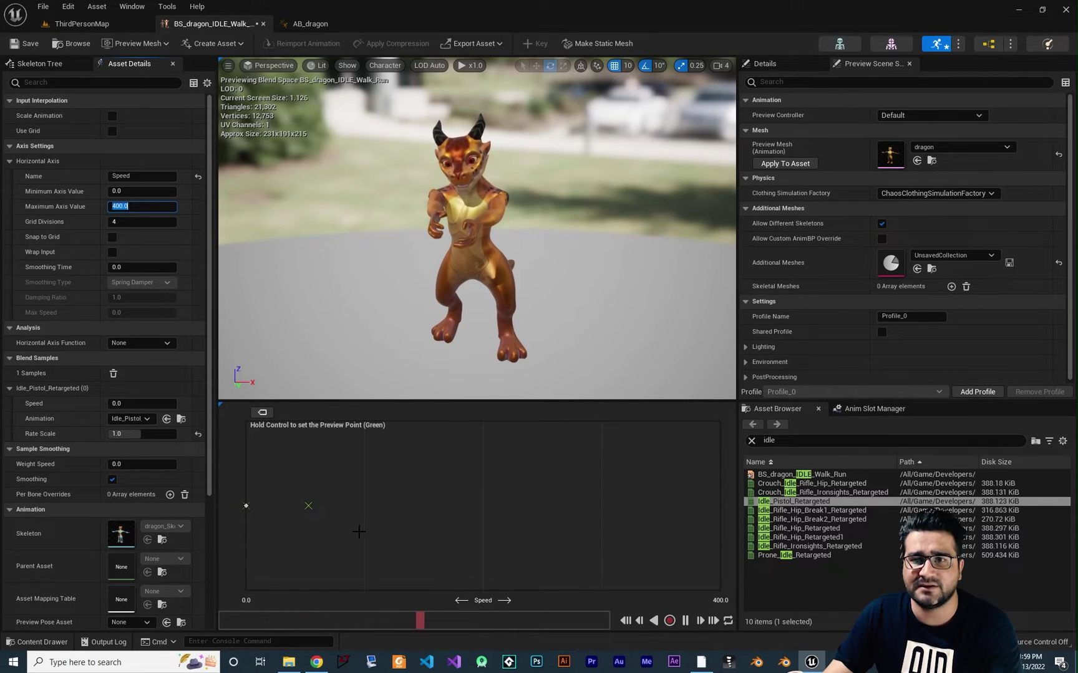
click(112, 237)
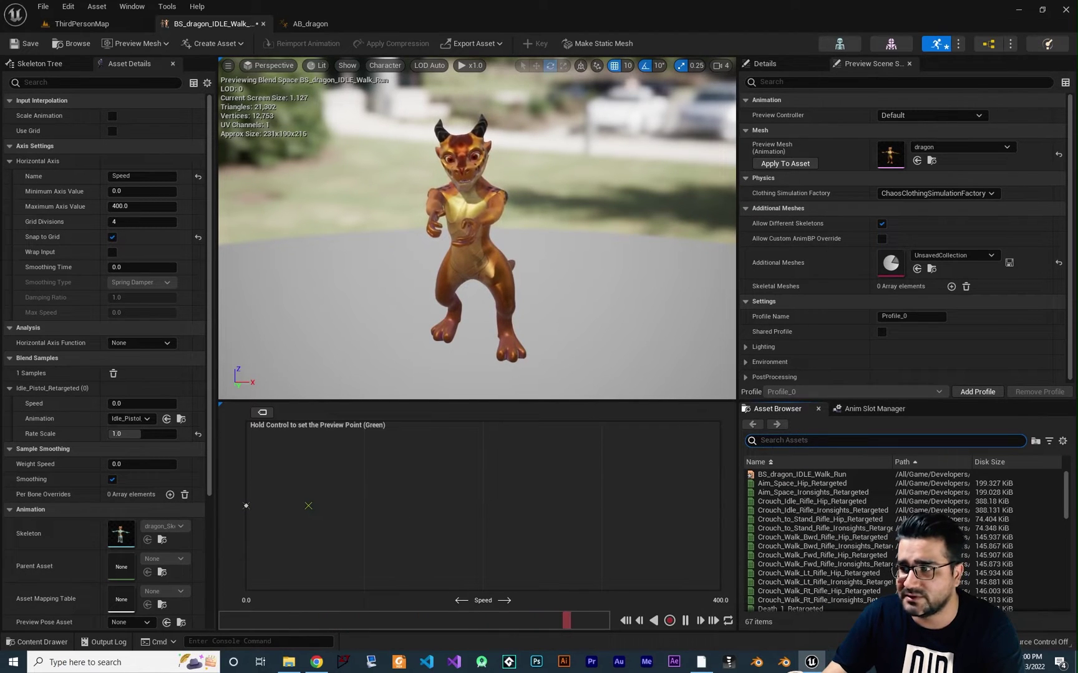
Step: Place Walk_Fwd_Rifle_Ironsights_Retargeted at speed 200 and Fast_Run_Retargeted at speed 400 in the blend space, and save it
text(walk)
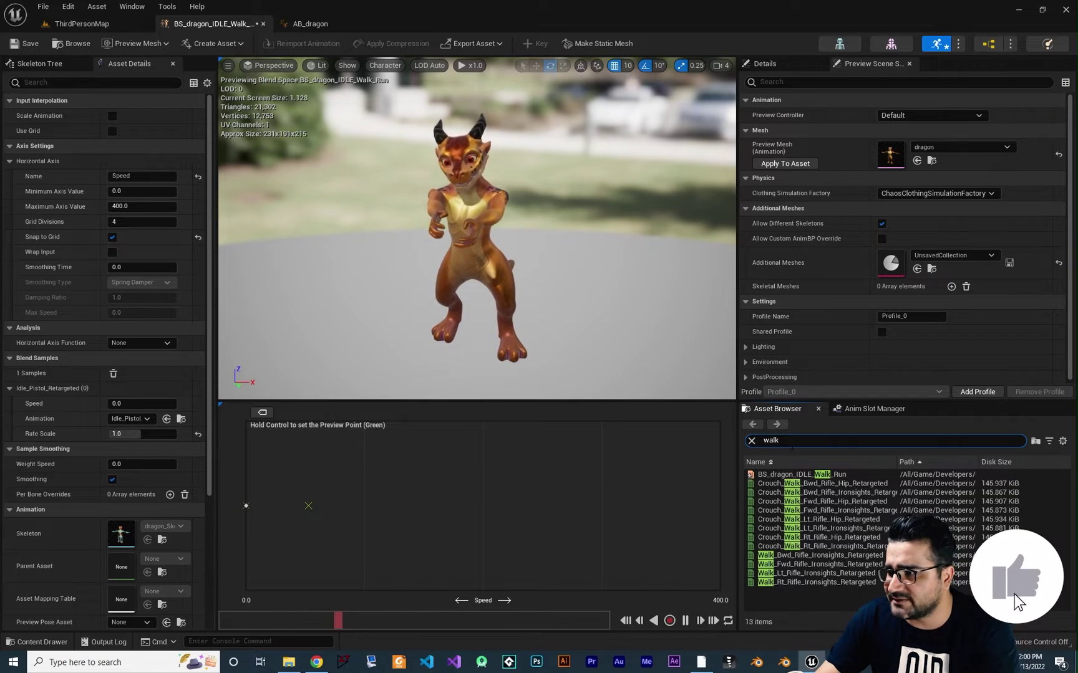
drag(820, 564, 496, 505)
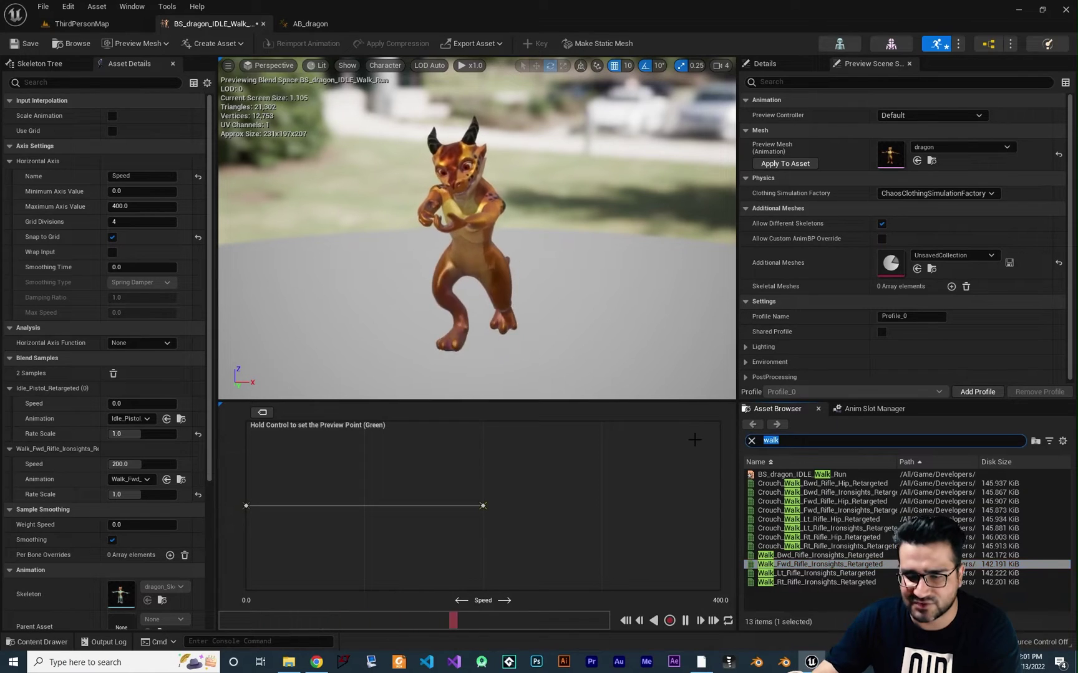
text(run)
drag(792, 483, 691, 518)
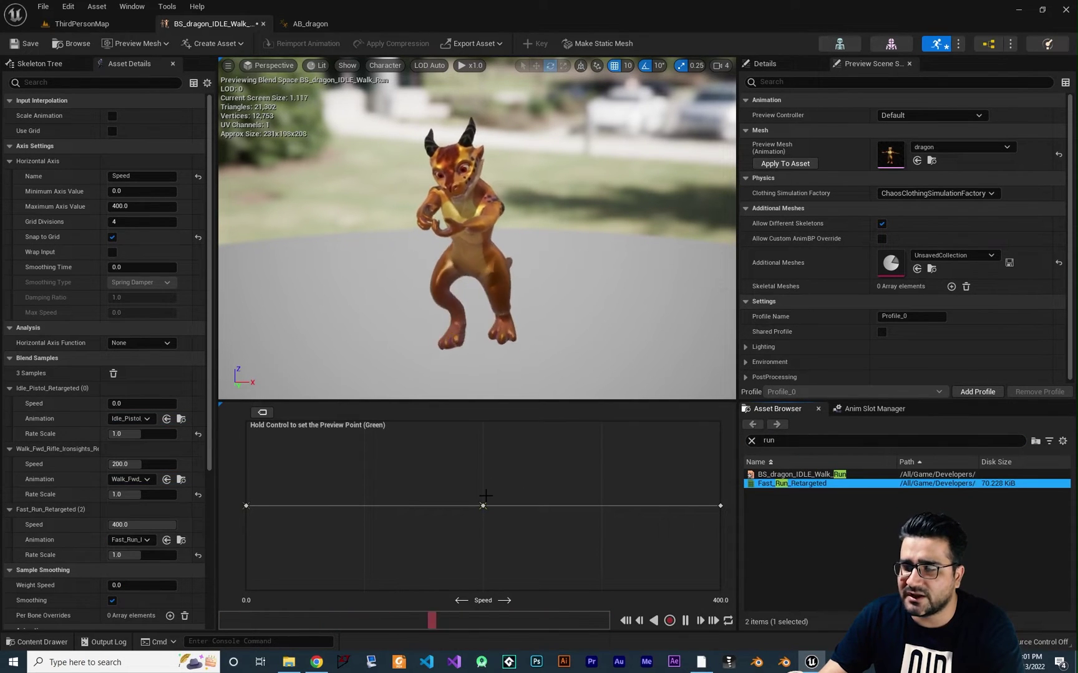
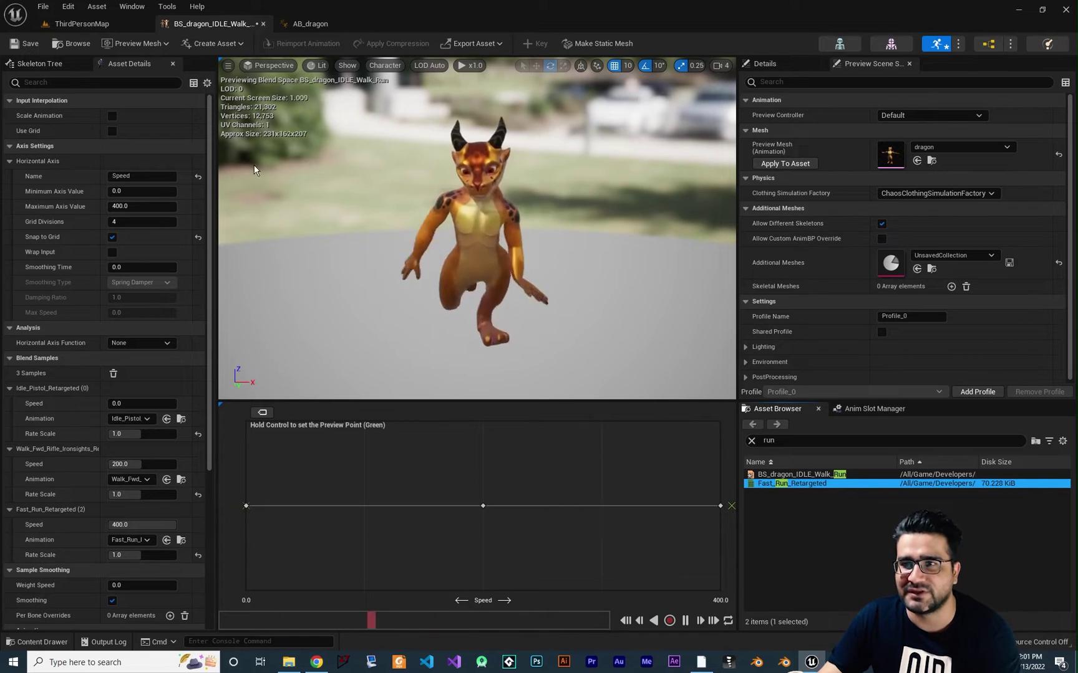
click(25, 43)
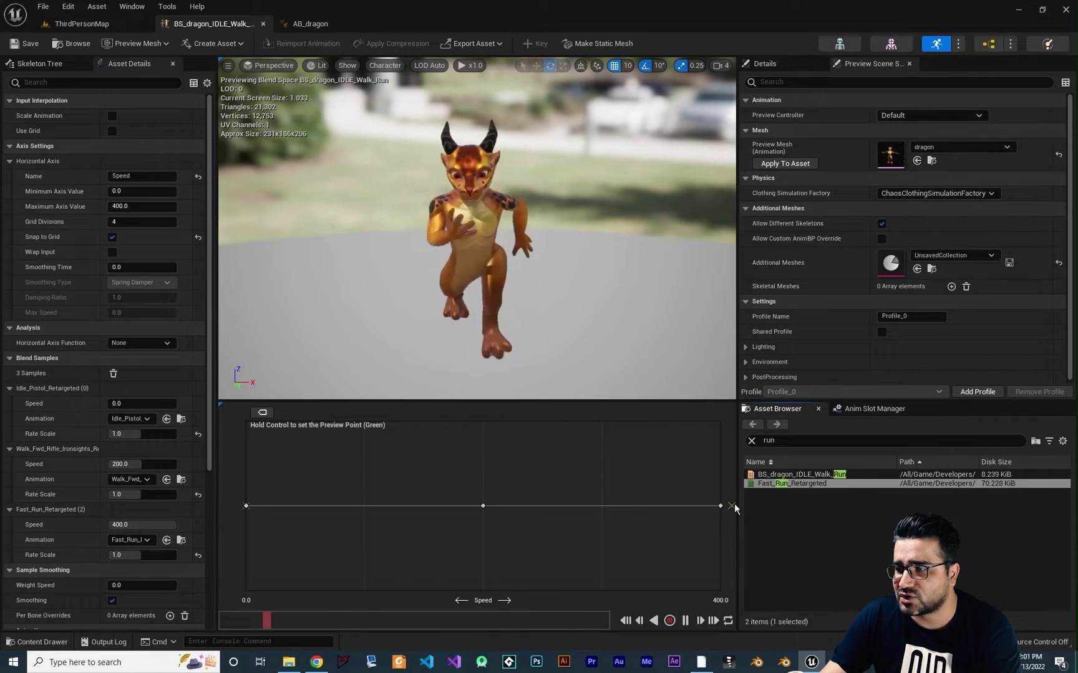
Step: Open AB_dragon and examine which animations the IDLE and Walking states of the Movement State machine play
key(ctrl+space)
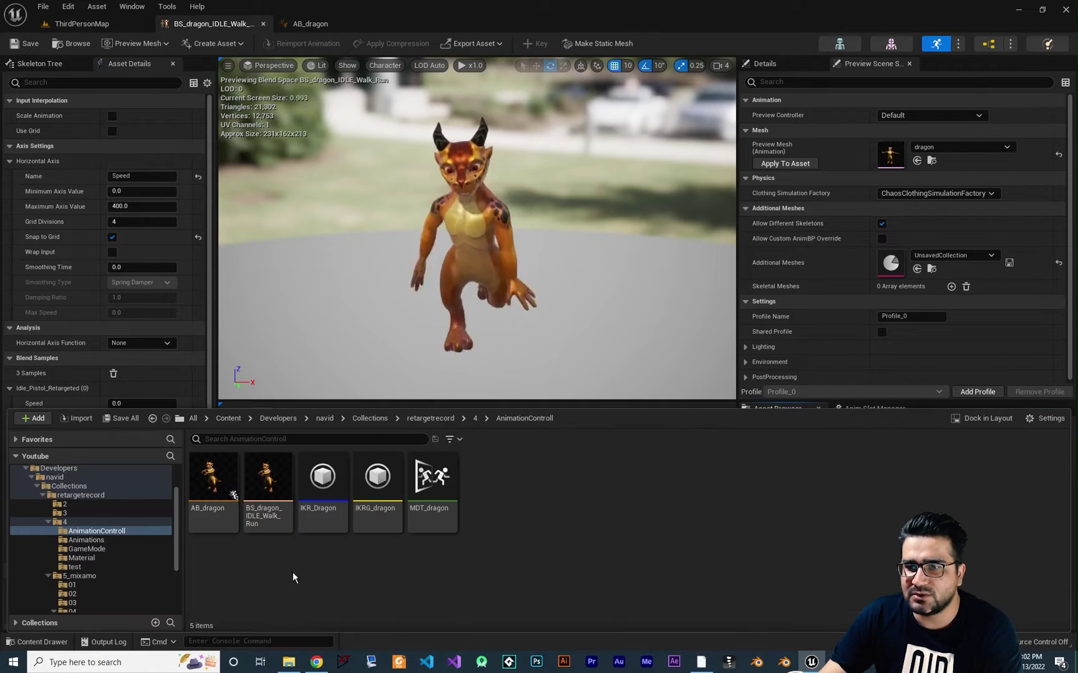
double_click(212, 470)
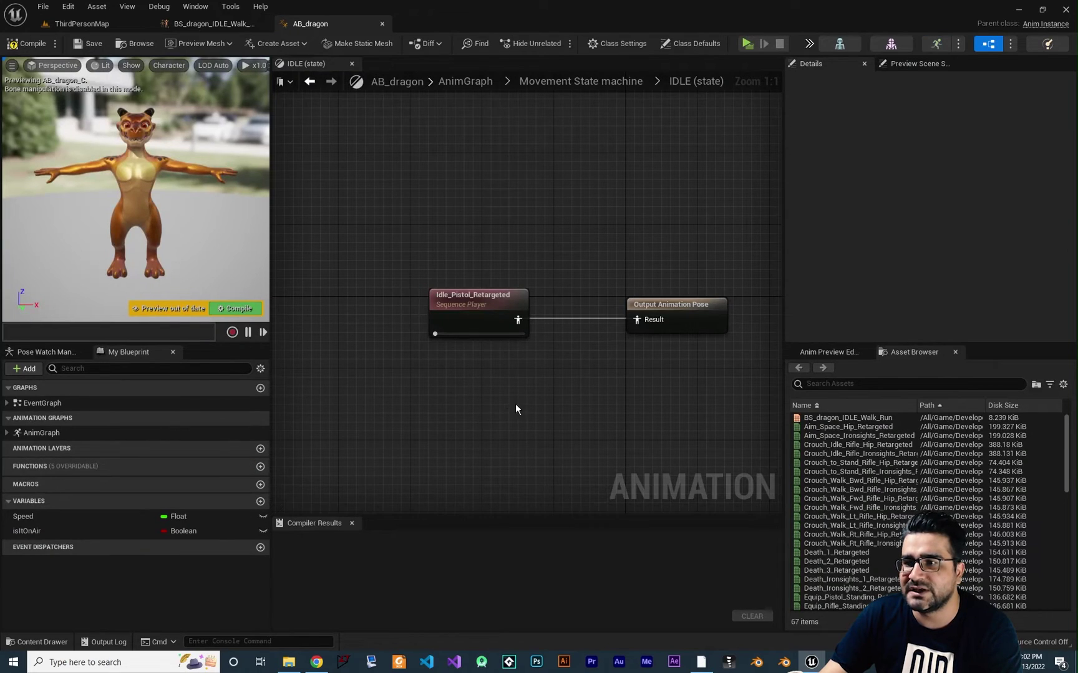
click(465, 81)
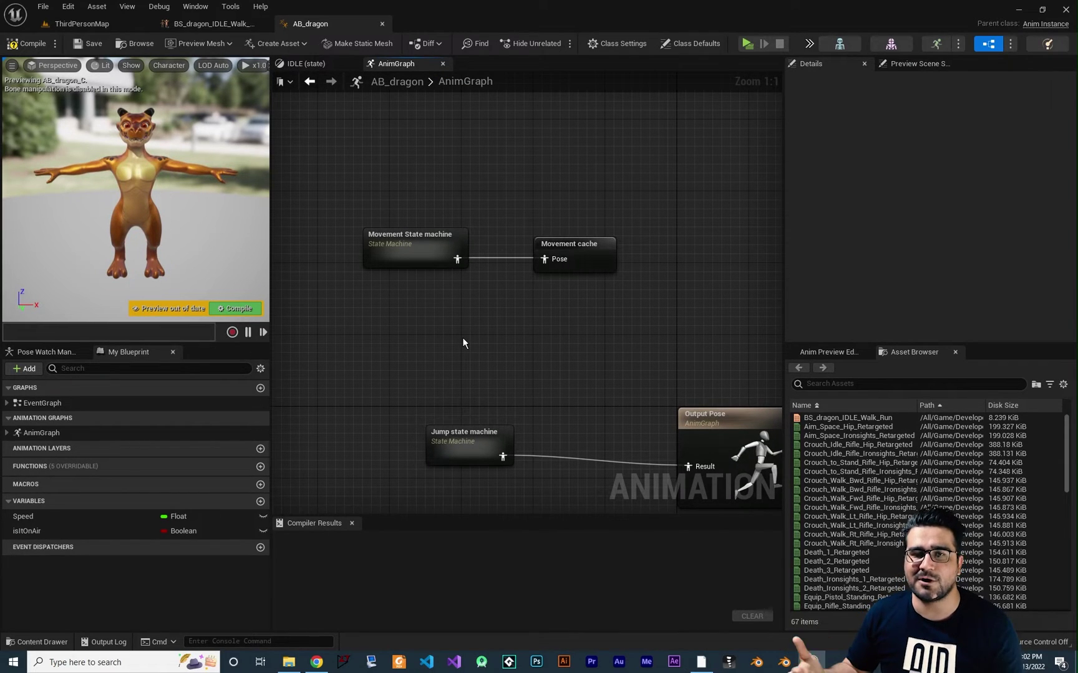
double_click(409, 250)
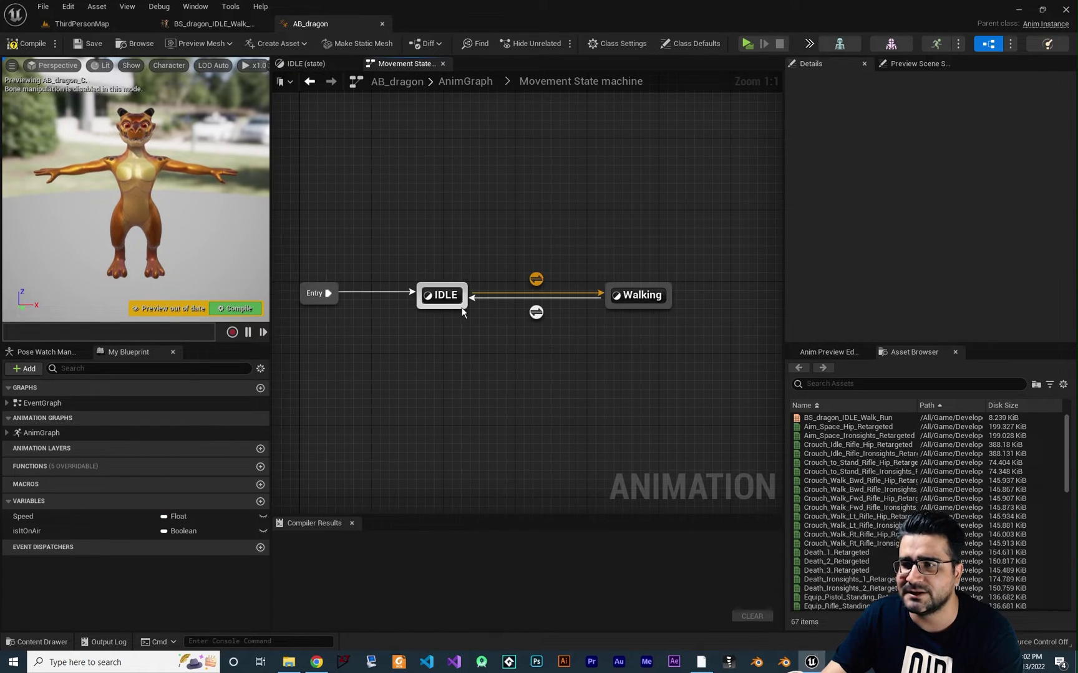
click(443, 297)
double_click(443, 297)
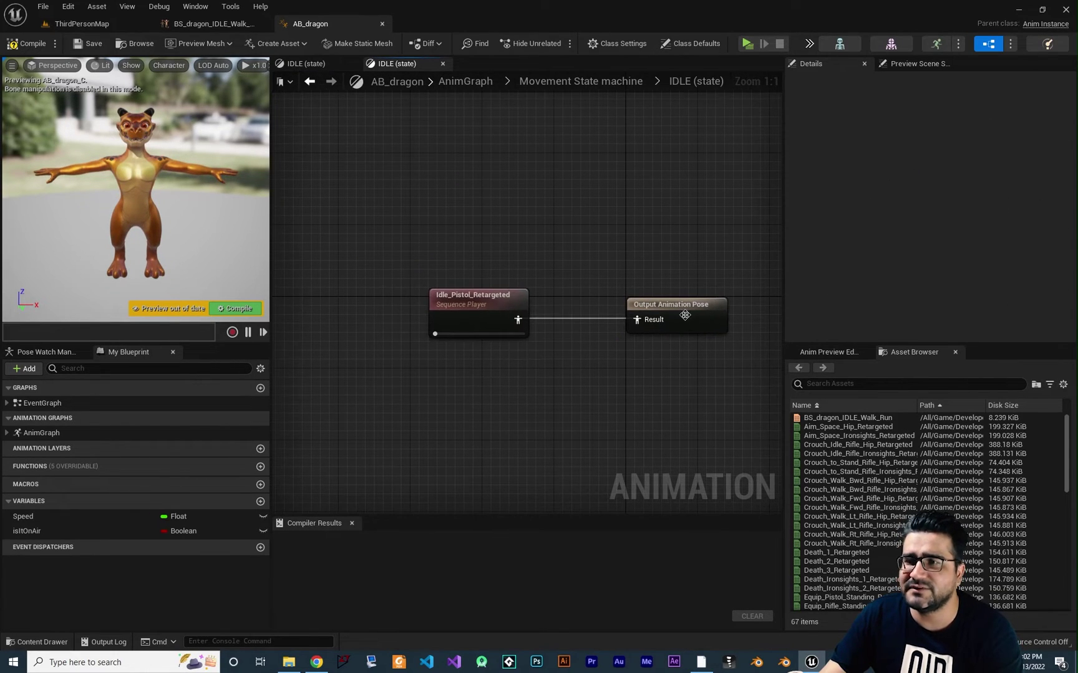
click(580, 81)
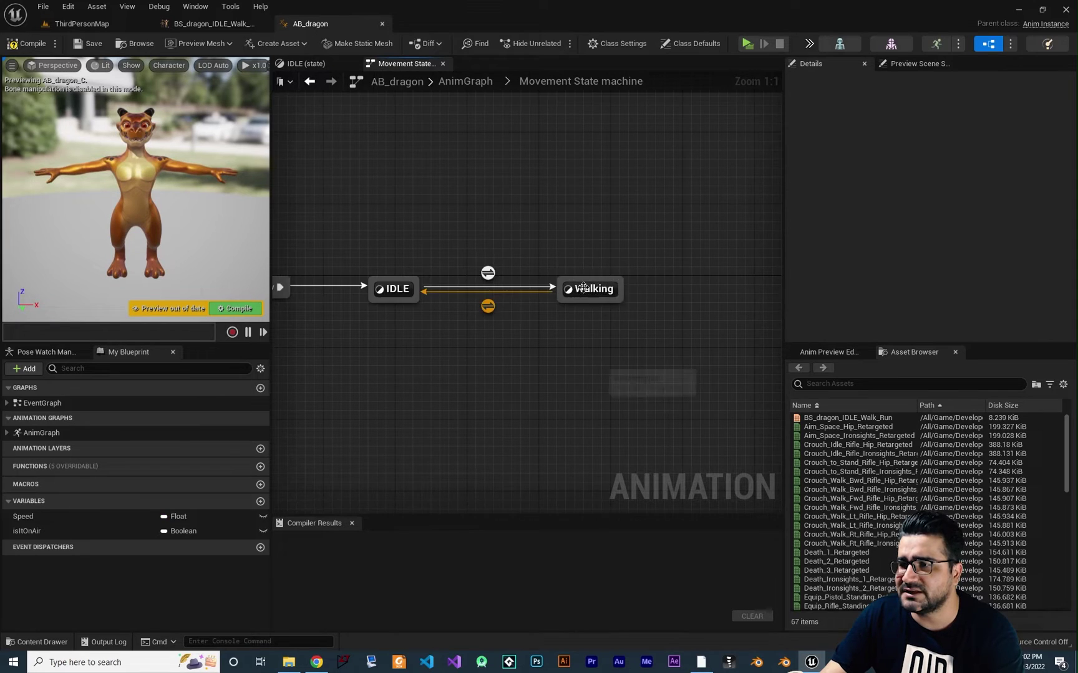
double_click(585, 288)
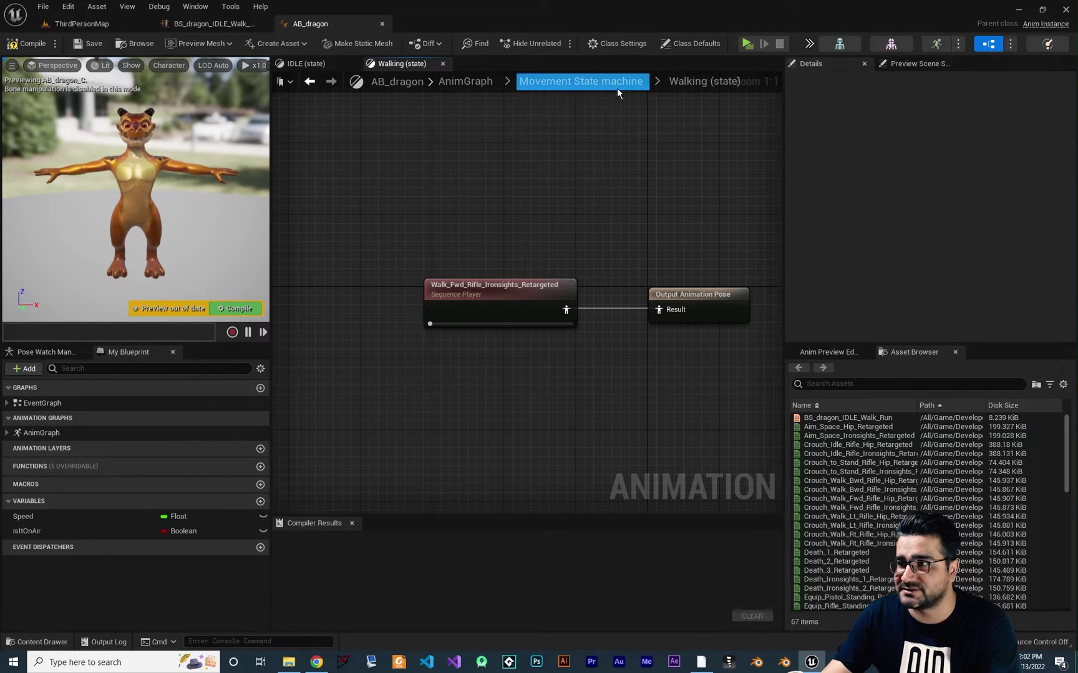
Step: Rename the Walking state of the Movement State machine to Walking/running
click(564, 81)
click(574, 312)
key(F2)
key(End)
text(?running)
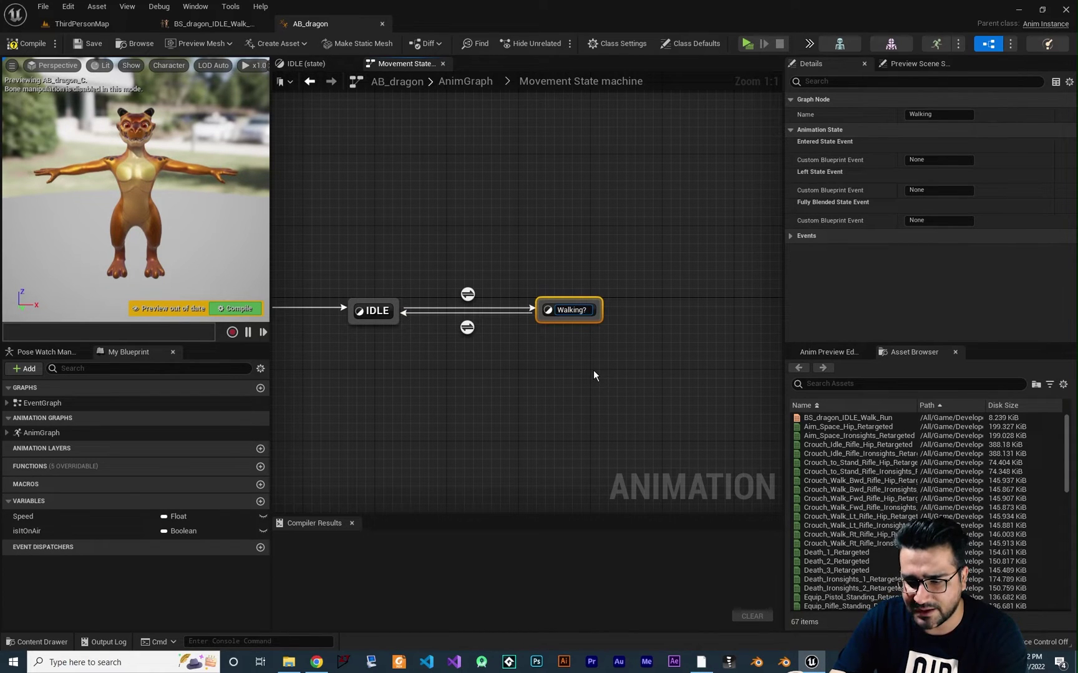
key(Return)
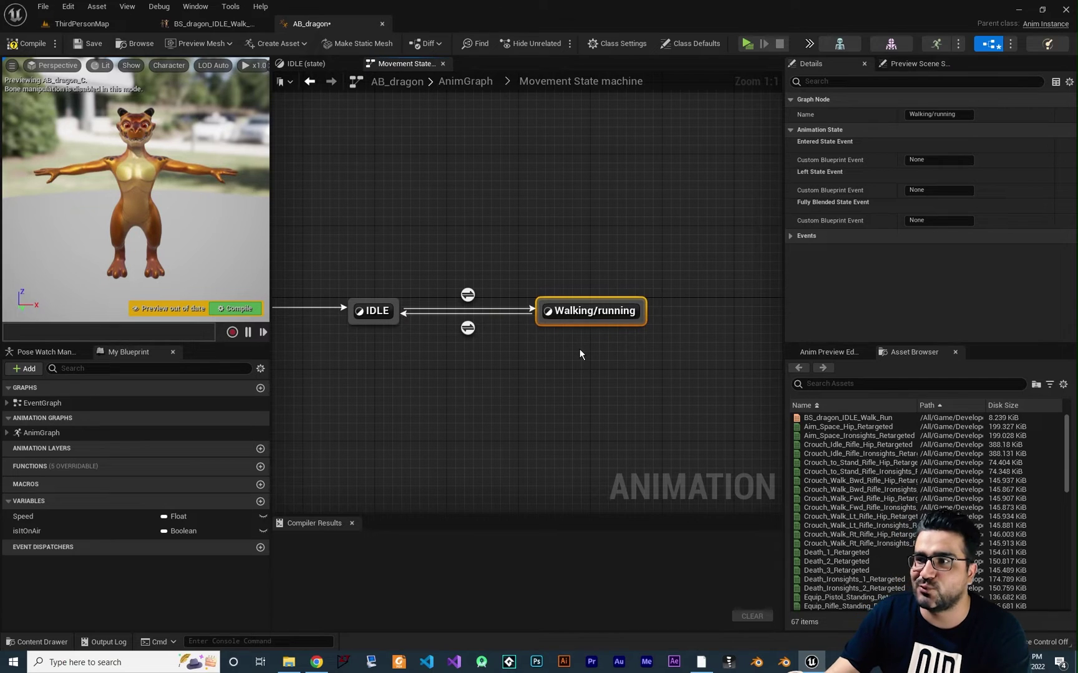
Step: Delete the Walk_Fwd_Rifle_Ironsights_Retargeted player inside the Walking/running state
double_click(597, 312)
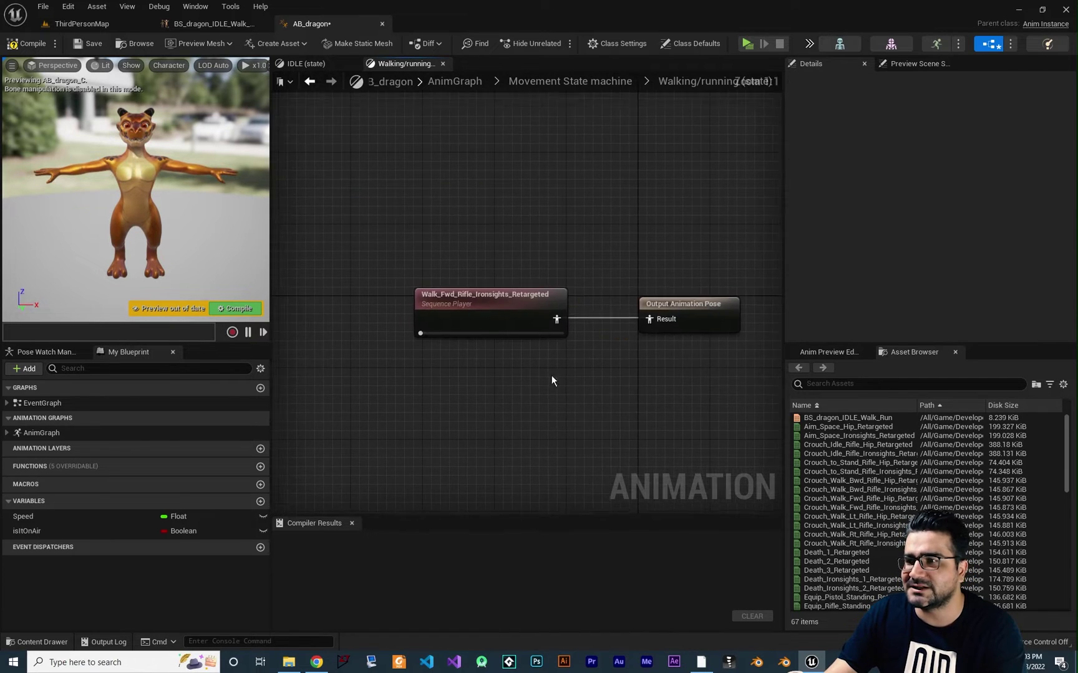
click(607, 288)
key(Delete)
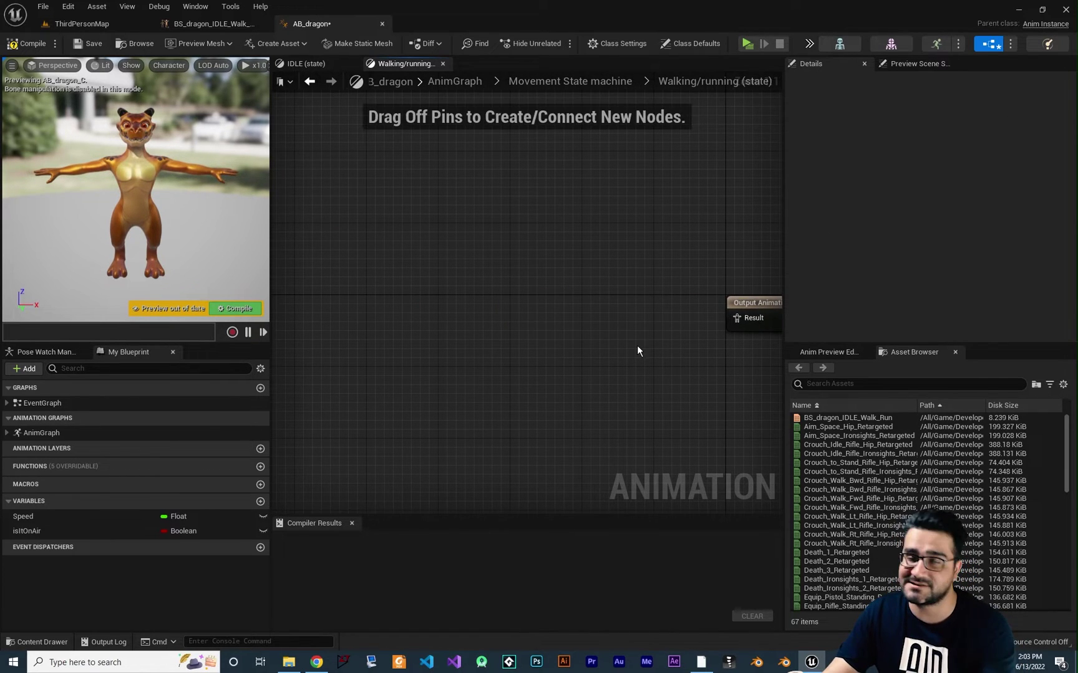
Step: Add a BS_dragon_IDLE_Walk_Run Blendspace Player to the Walking/running state and connect it to the output animation pose
right_drag(636, 345, 583, 349)
right_click(480, 288)
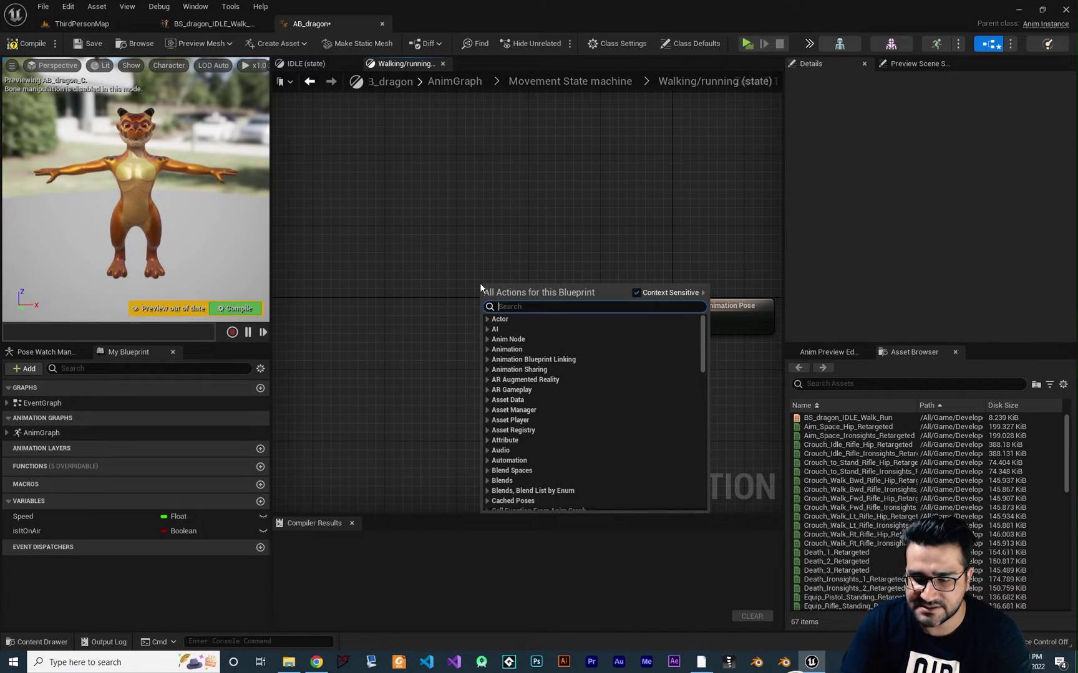
text(BS_)
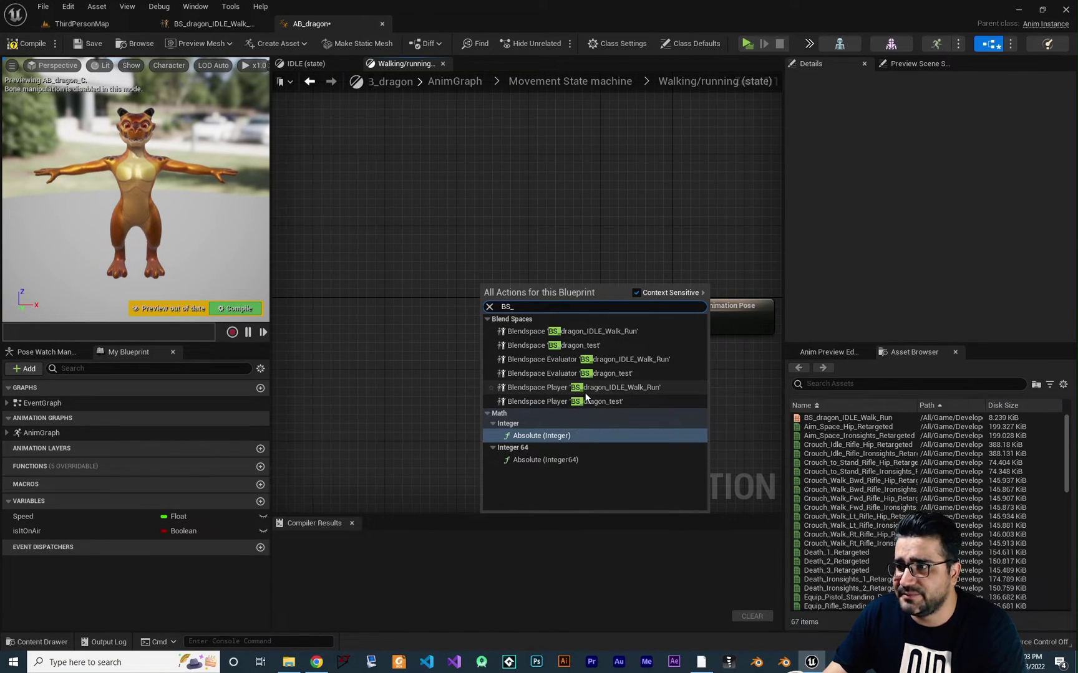
click(643, 387)
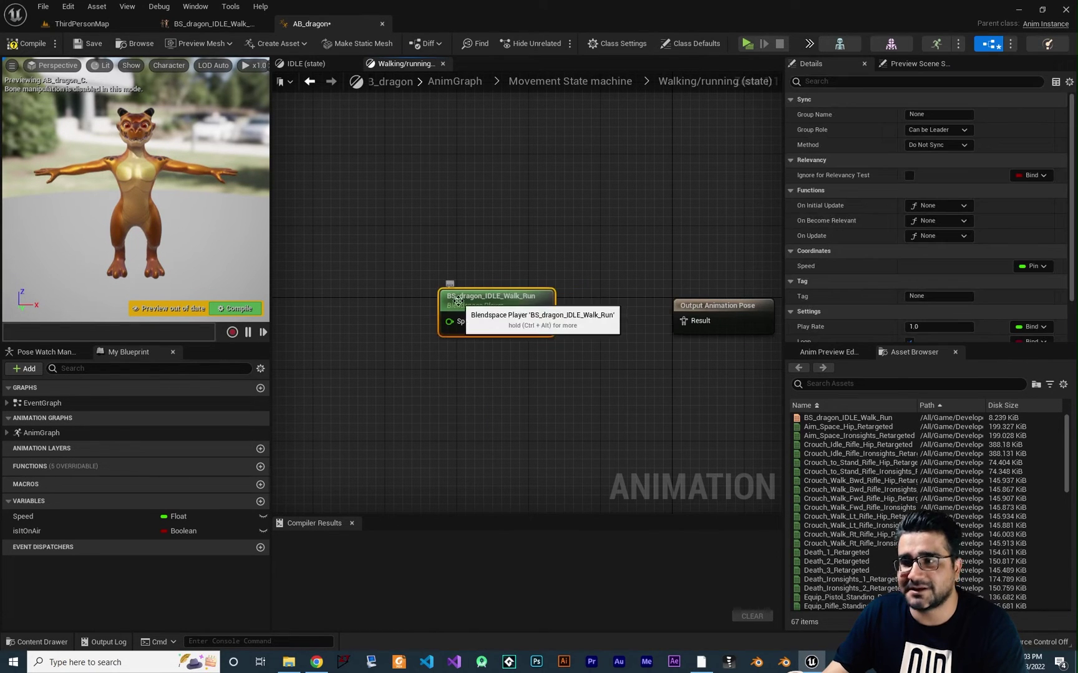
right_drag(497, 259, 465, 256)
drag(510, 319, 652, 318)
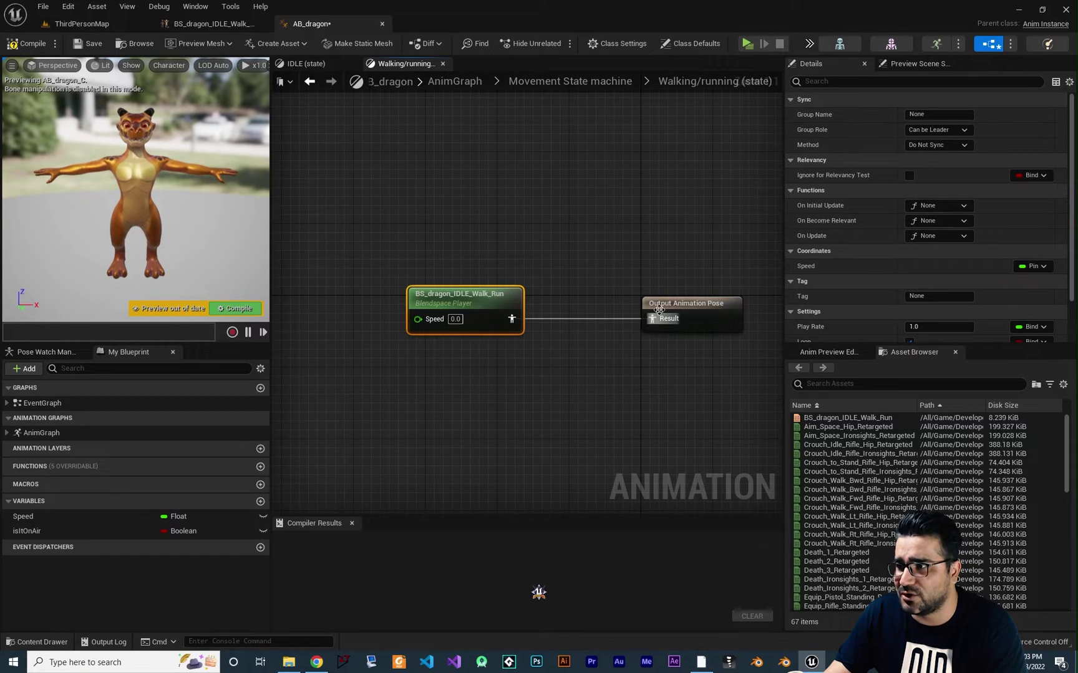
Step: Connect the Speed variable to the Speed input of the BS_dragon_IDLE_Walk_Run player
mouse_move(482, 388)
right_down()
mouse_move(534, 397)
mouse_move(492, 387)
right_up()
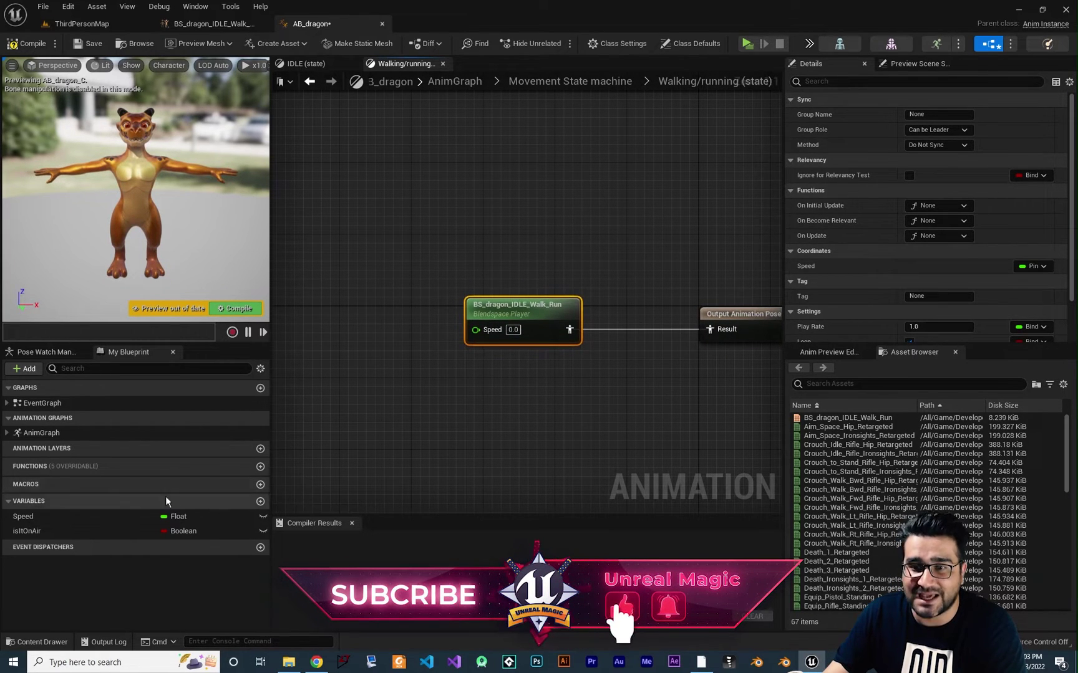
ctrl+drag(32, 516, 475, 329)
drag(333, 328, 361, 328)
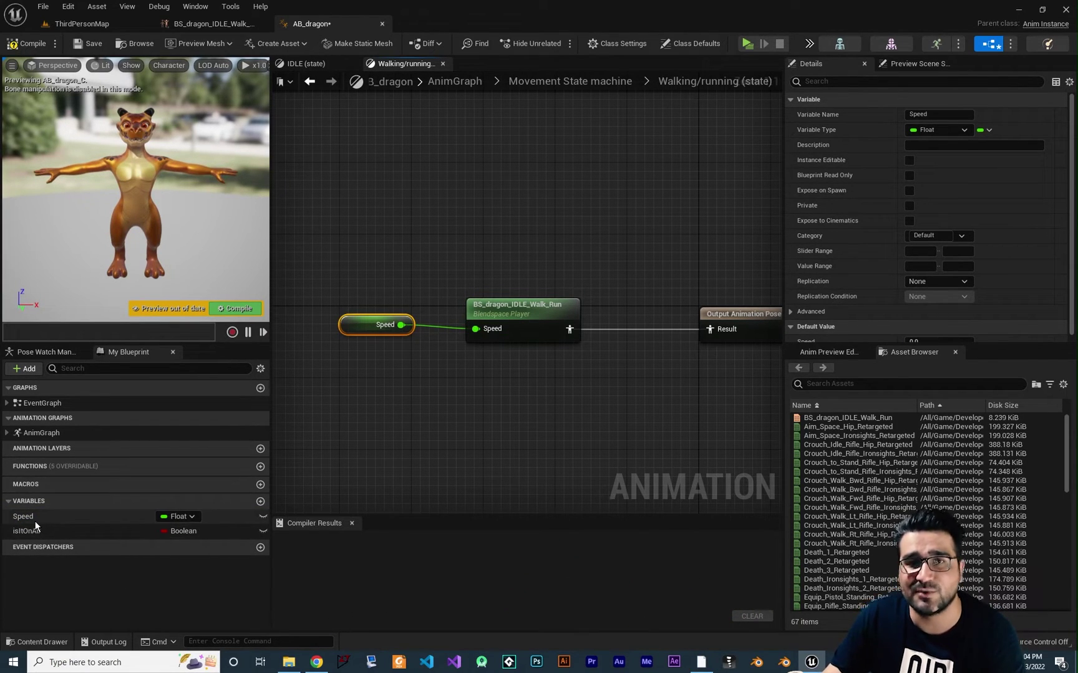
right_drag(478, 424, 503, 418)
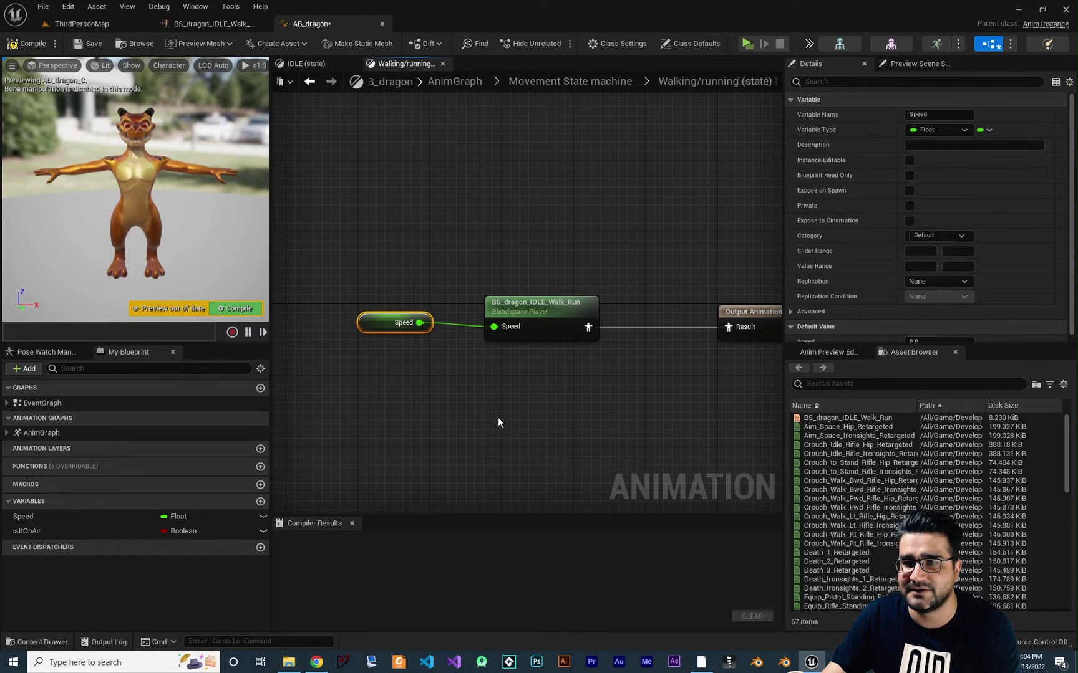
scroll(497, 394, down, 2)
scroll(466, 374, up, 1)
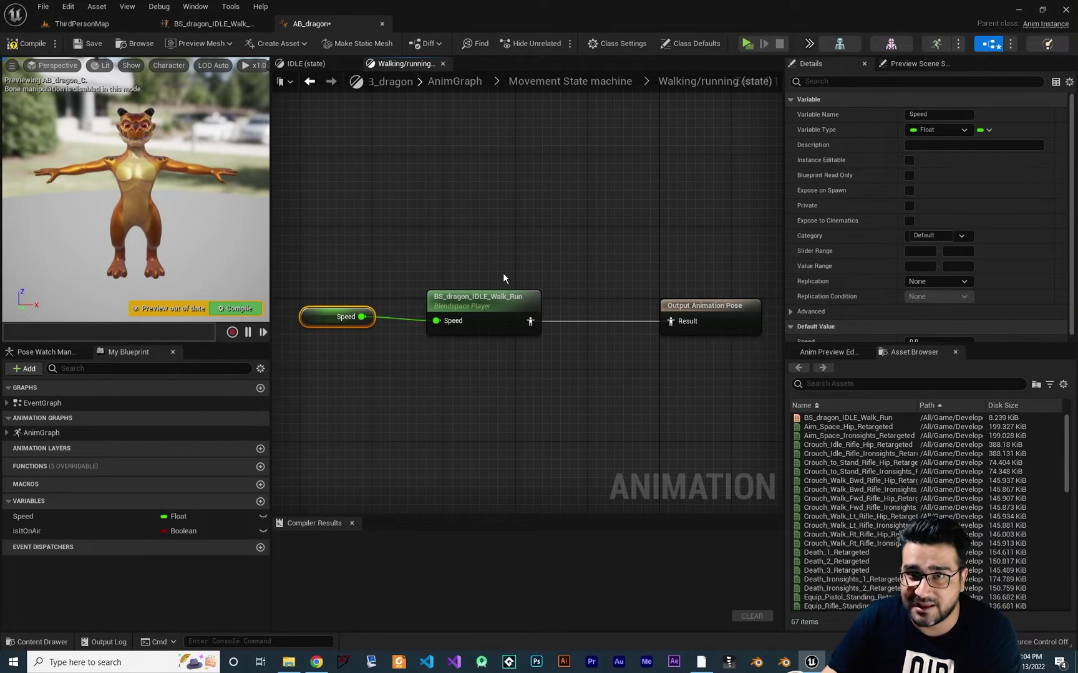
Step: Delete the Vector Length Squared node between Get Velocity and SET Speed in the animation blueprint's Event Graph
double_click(155, 403)
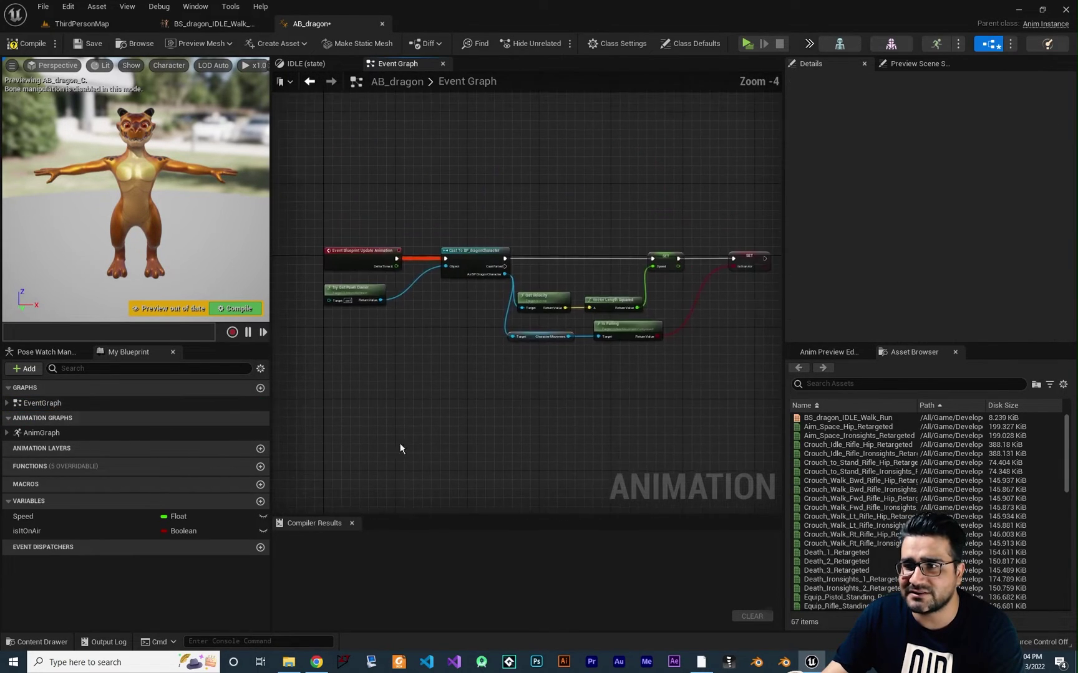
scroll(592, 300, up, 1)
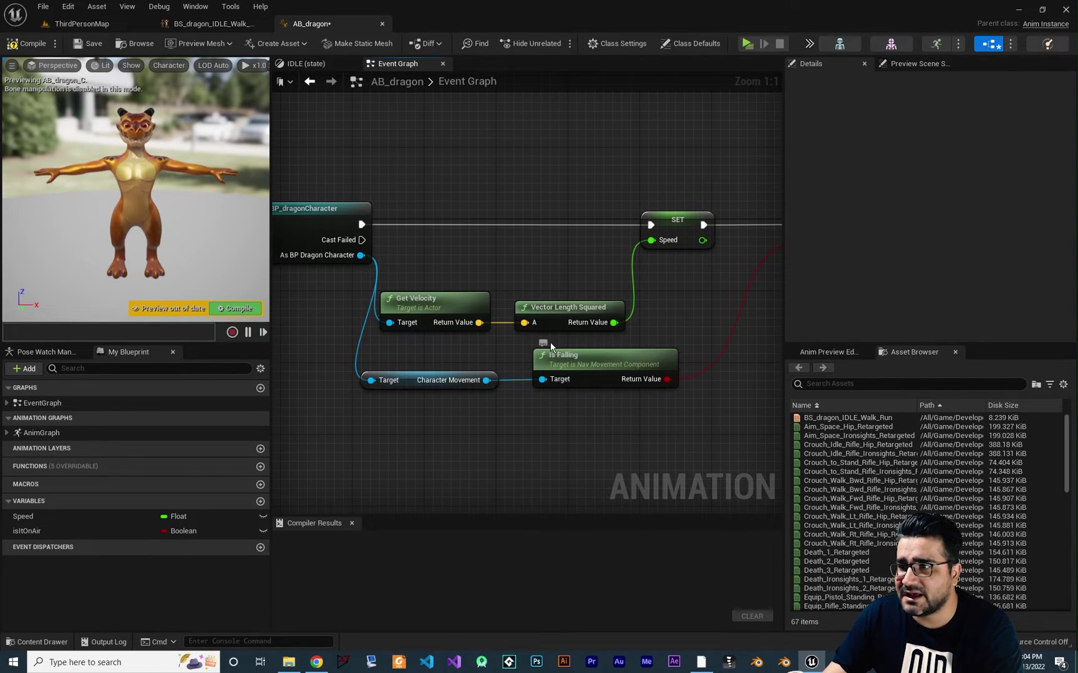
right_drag(553, 343, 509, 342)
right_drag(613, 326, 680, 306)
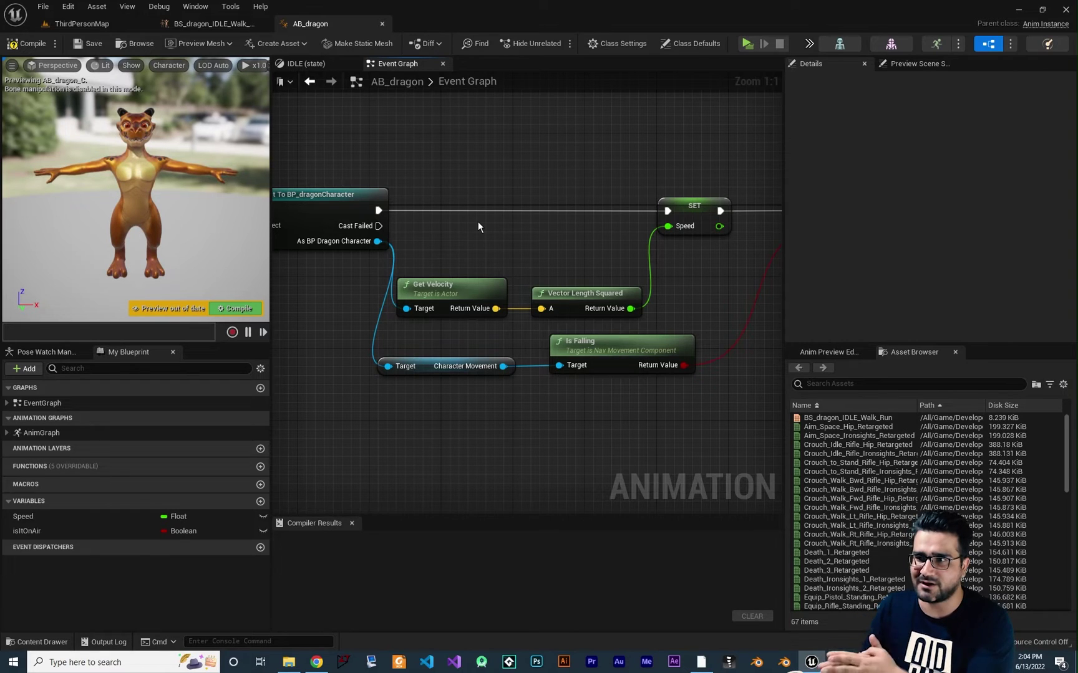
key(Delete)
Step: Add a Vector Length XY node fed by Get Velocity's return value and connect its result to the SET Speed node
drag(496, 309, 532, 303)
text(leng)
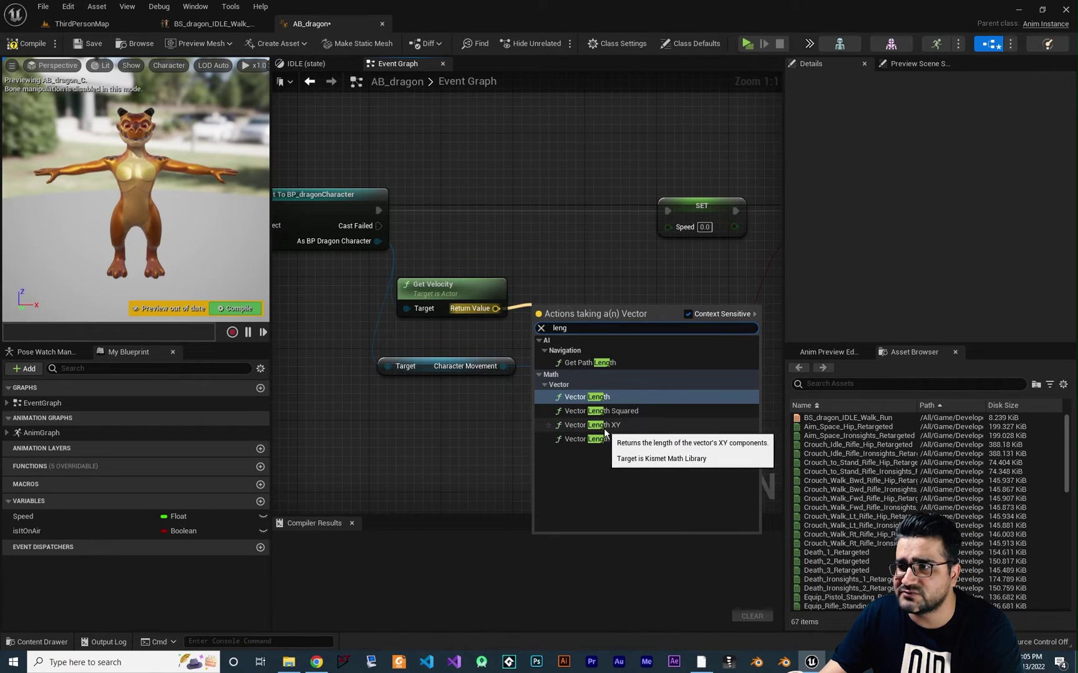
click(613, 426)
drag(573, 311, 569, 291)
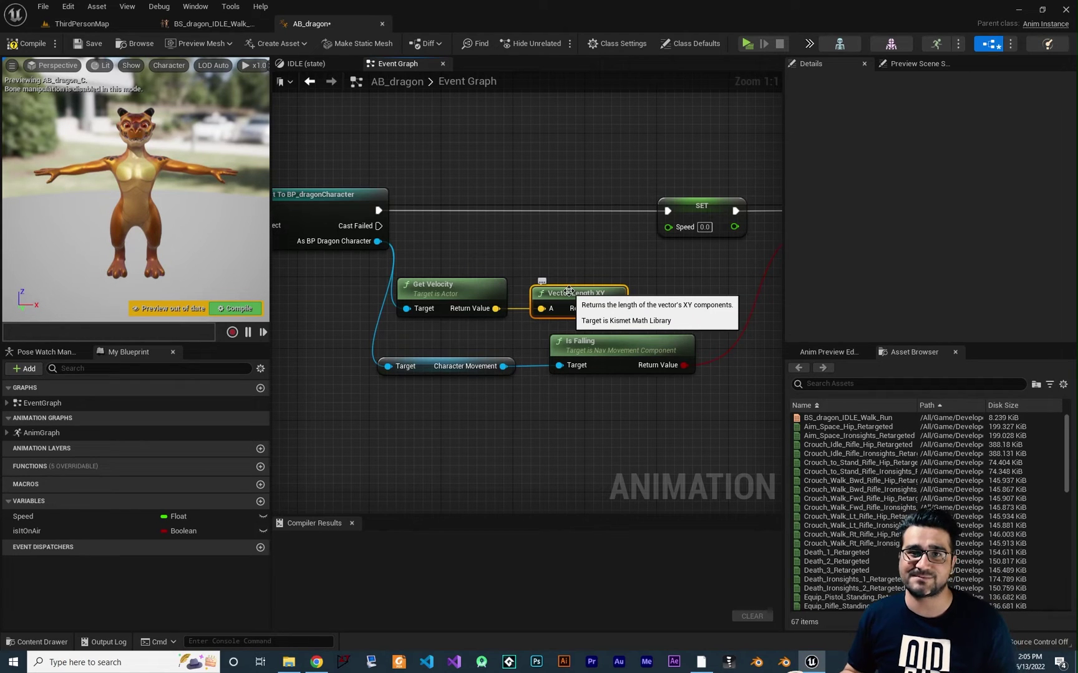
right_drag(579, 291, 521, 281)
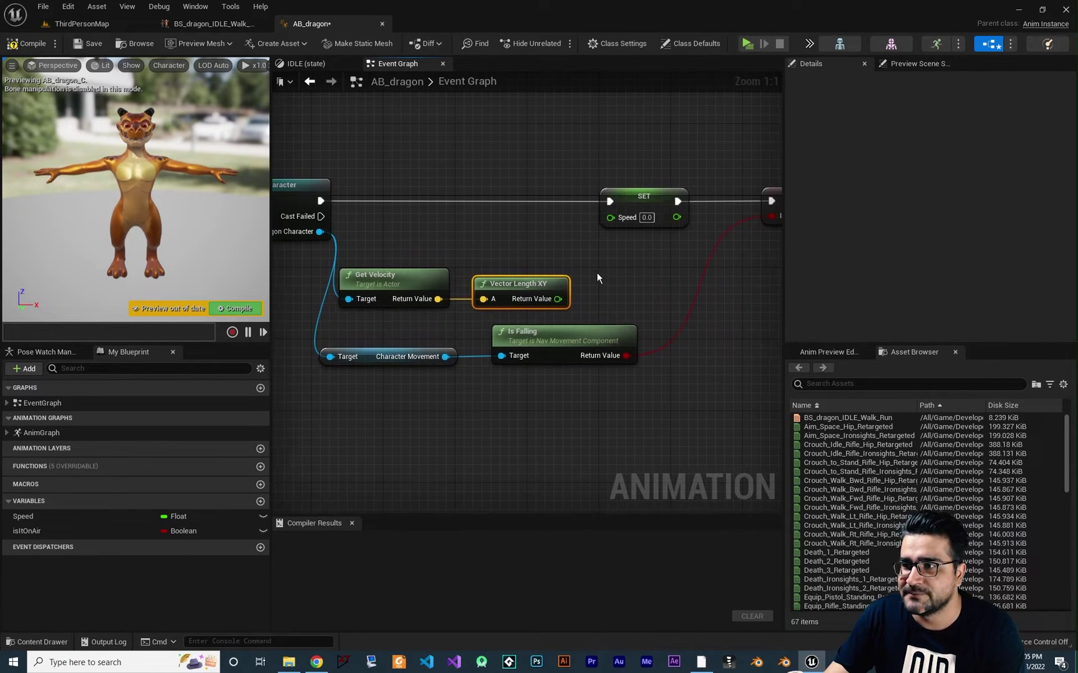
drag(557, 299, 610, 218)
scroll(628, 310, down, 3)
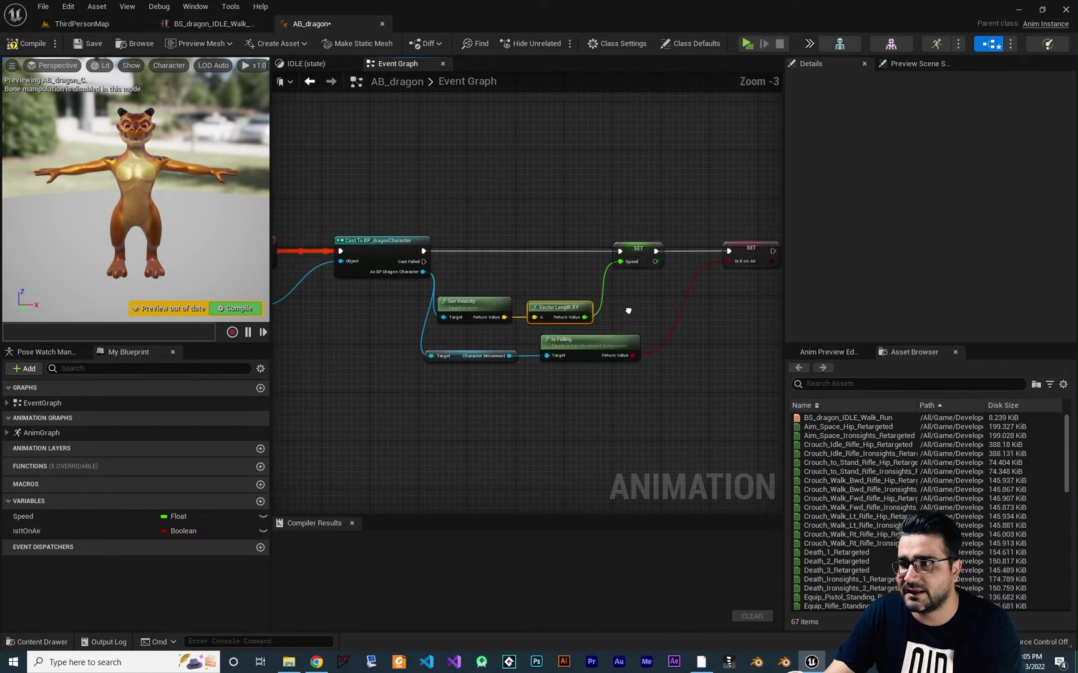
right_drag(579, 305, 496, 289)
scroll(556, 323, up, 3)
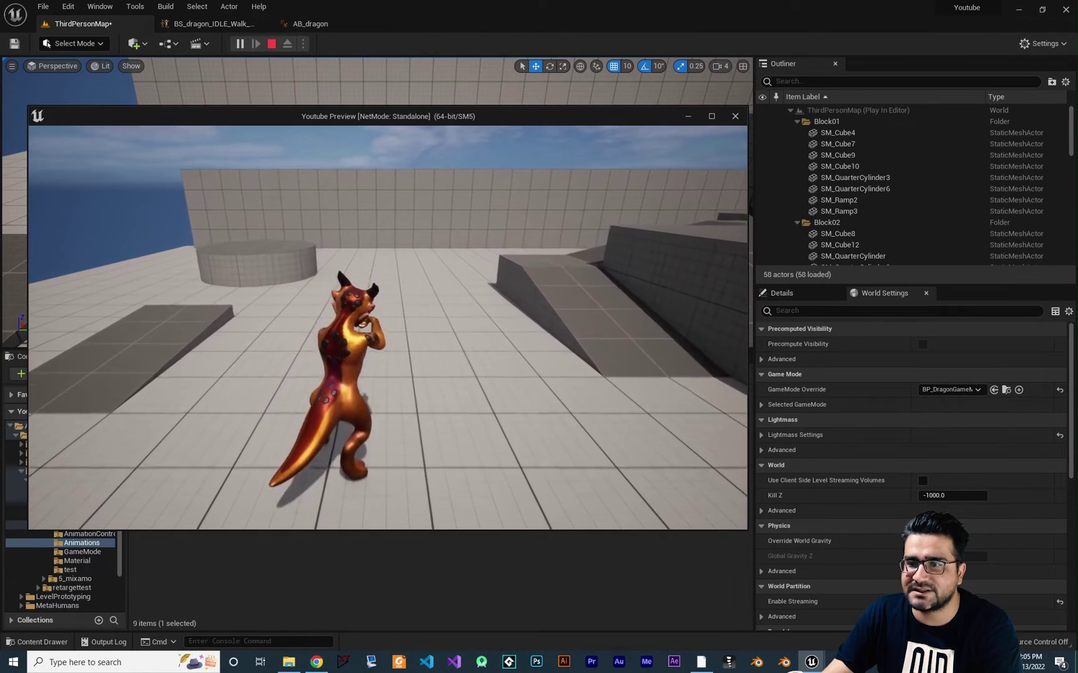
Step: Stop the play preview and return to the velocity and speed nodes in AB_dragon's Event Graph
key(Escape)
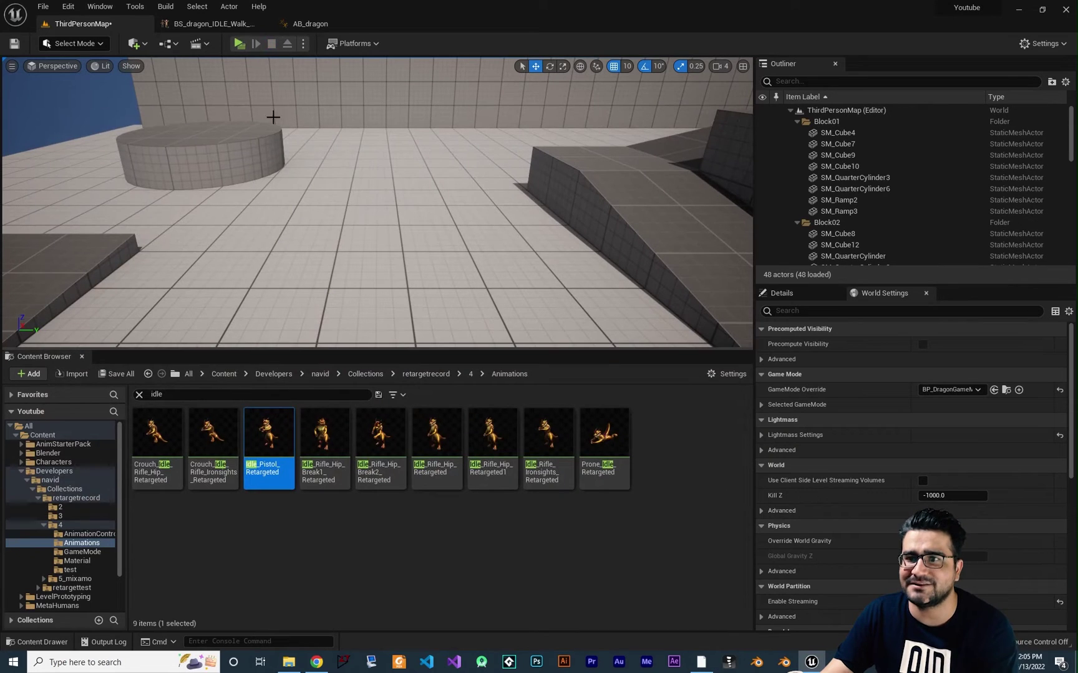
click(310, 23)
right_drag(602, 319, 573, 307)
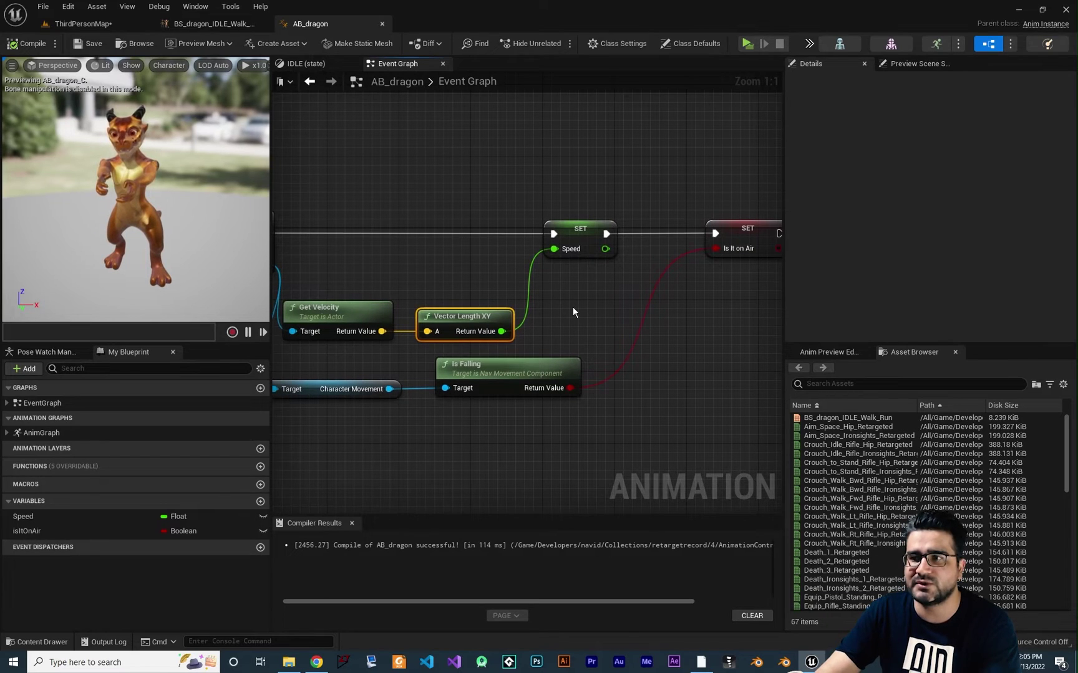
right_drag(573, 312, 616, 280)
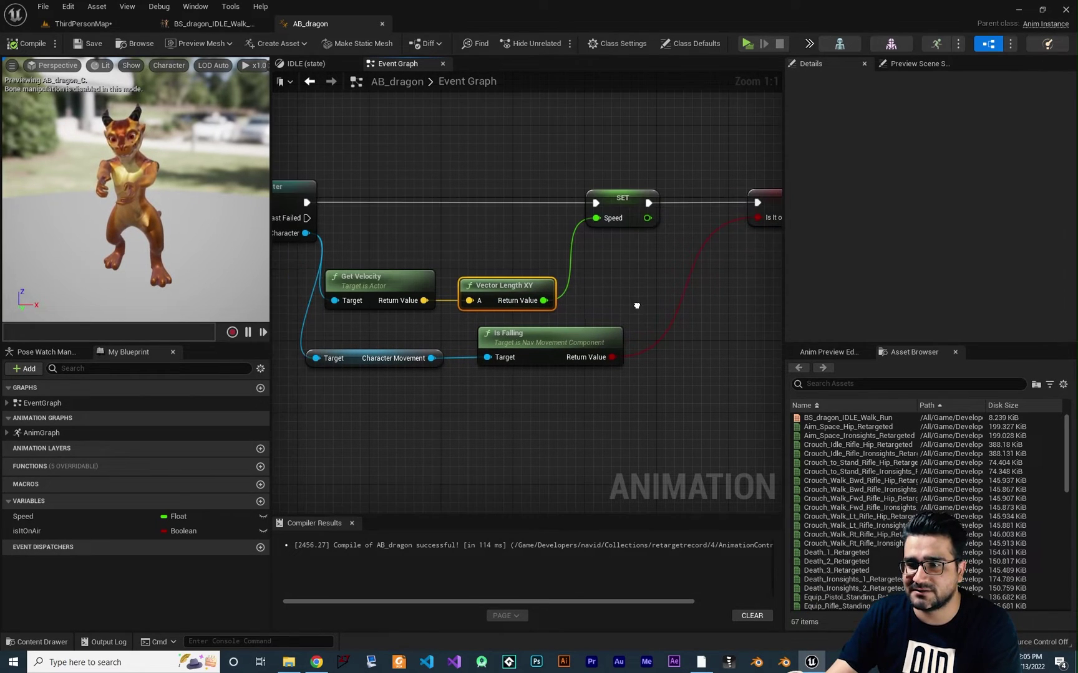
Step: Open the BP_dragonCharacter blueprint from the GameMode folder inside folder 4
key(ctrl+space)
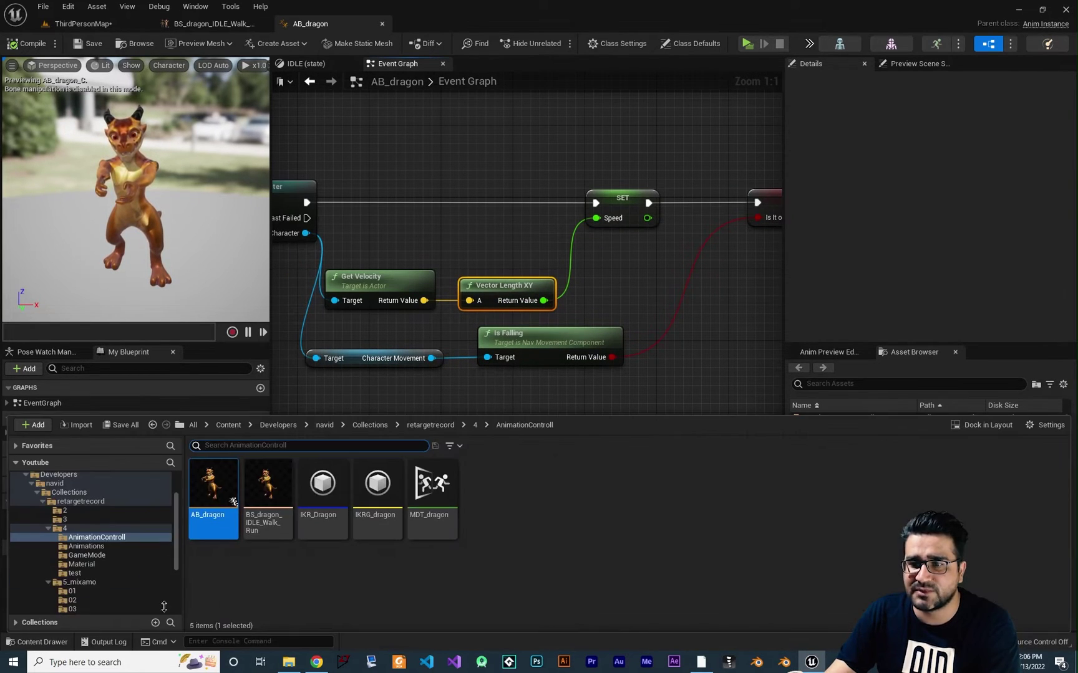
click(326, 563)
click(475, 425)
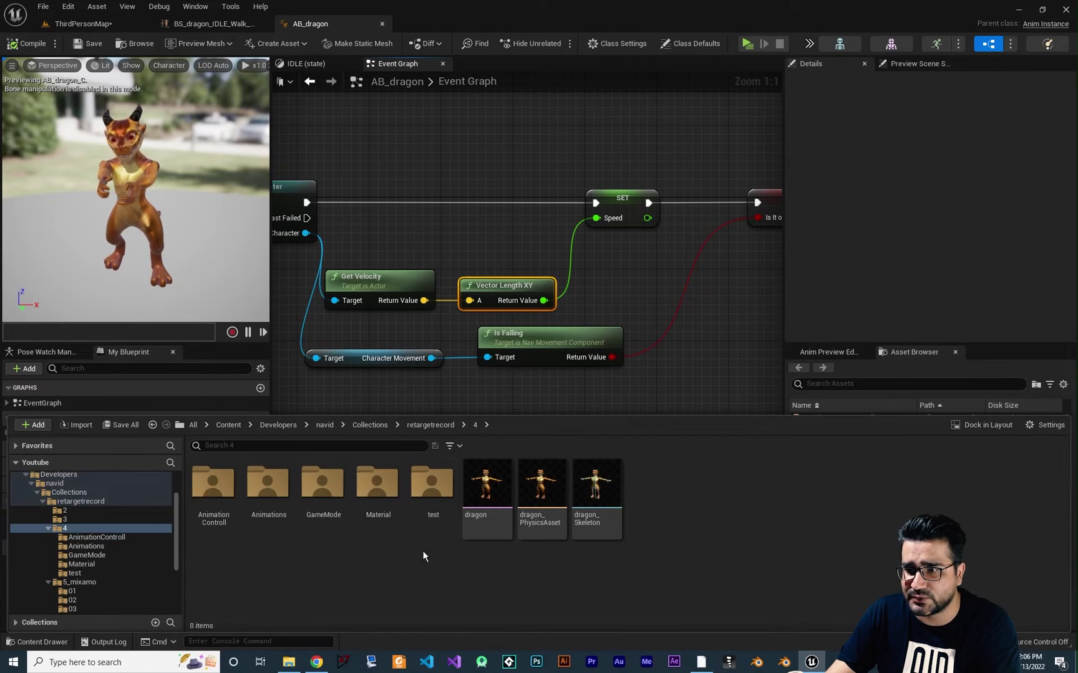
double_click(321, 519)
double_click(219, 480)
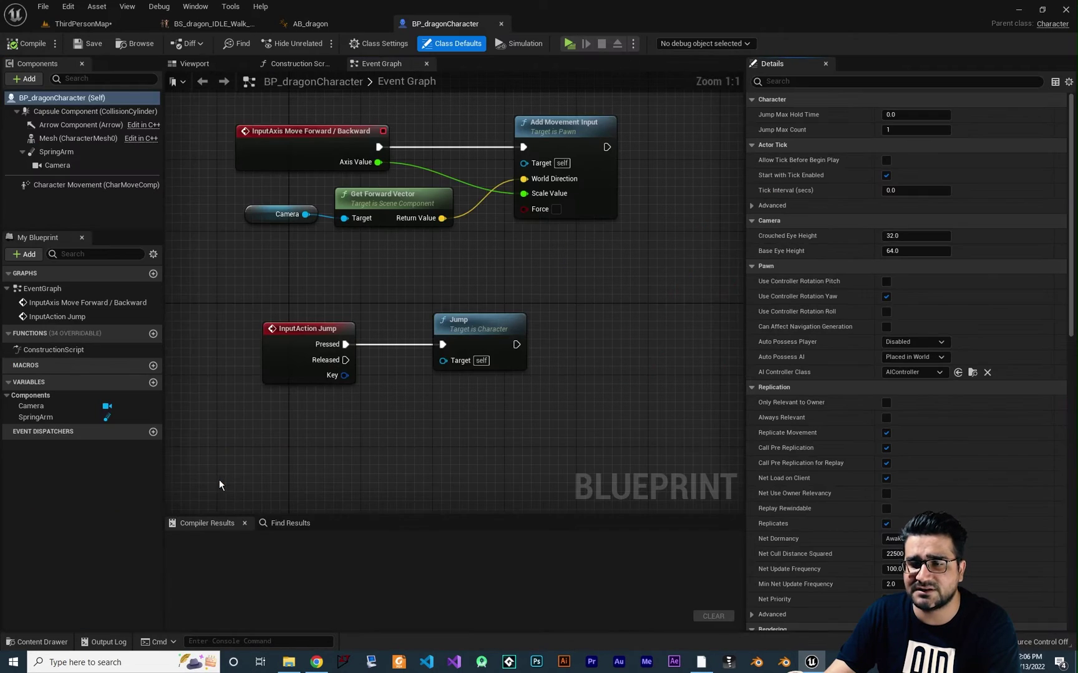
Step: Move the InputAction Jump and Jump nodes further down to make room below the forward/backward movement nodes
right_drag(418, 430, 389, 531)
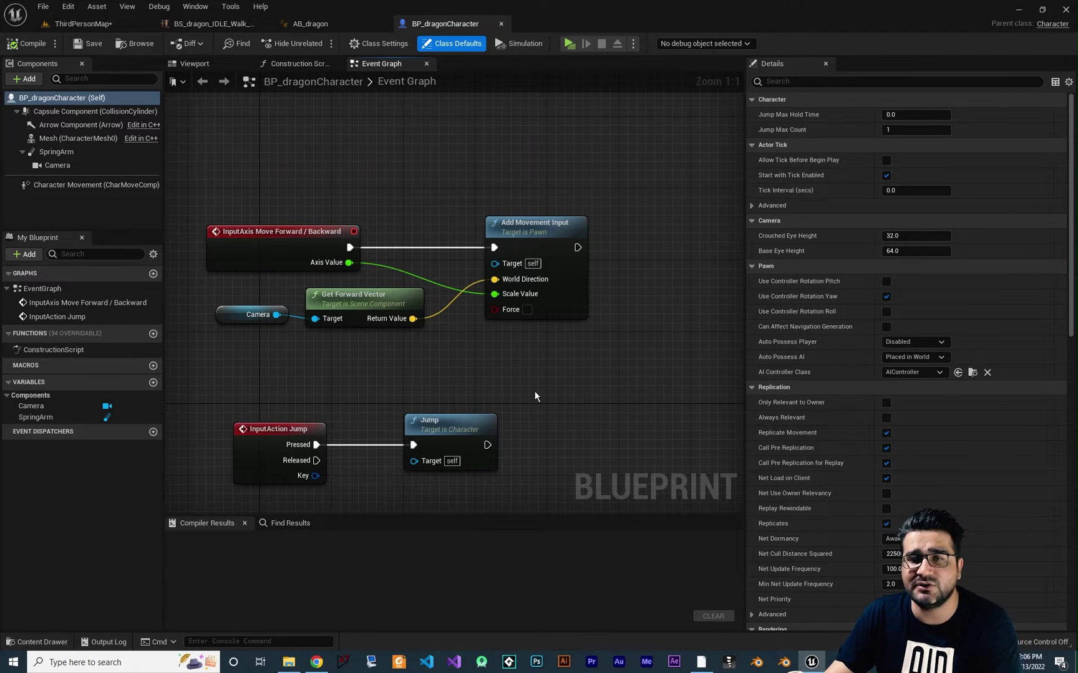
drag(533, 390, 235, 493)
right_drag(290, 441, 329, 311)
drag(329, 312, 303, 466)
right_drag(303, 466, 474, 318)
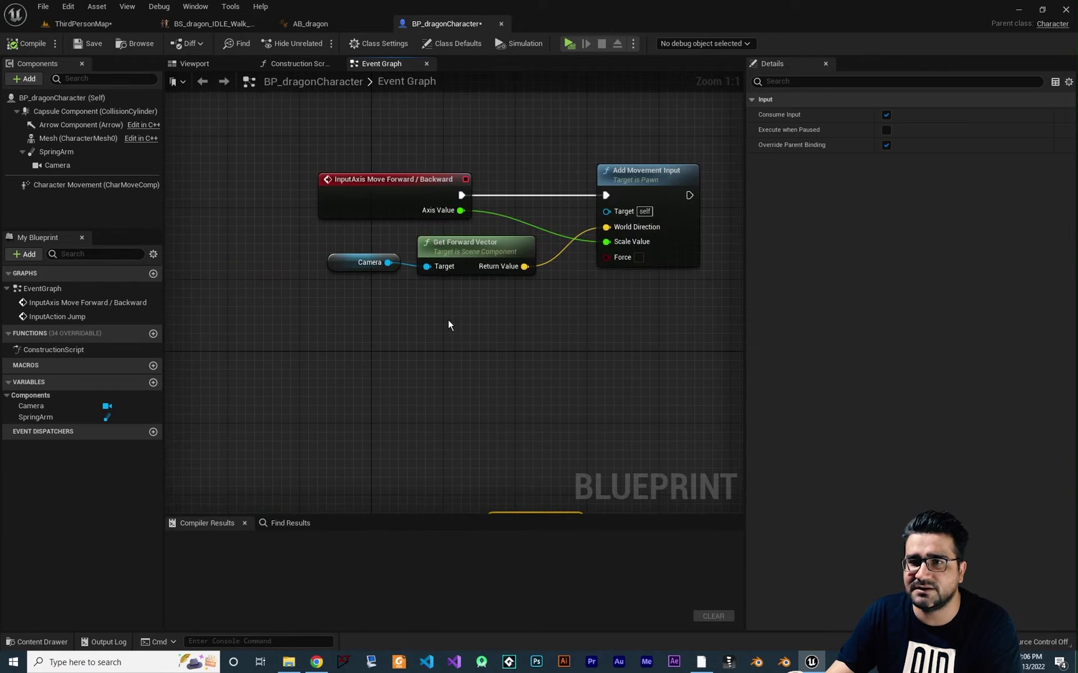
Step: Open the Input section of the Project Settings and delete the existing Run action mapping
click(69, 8)
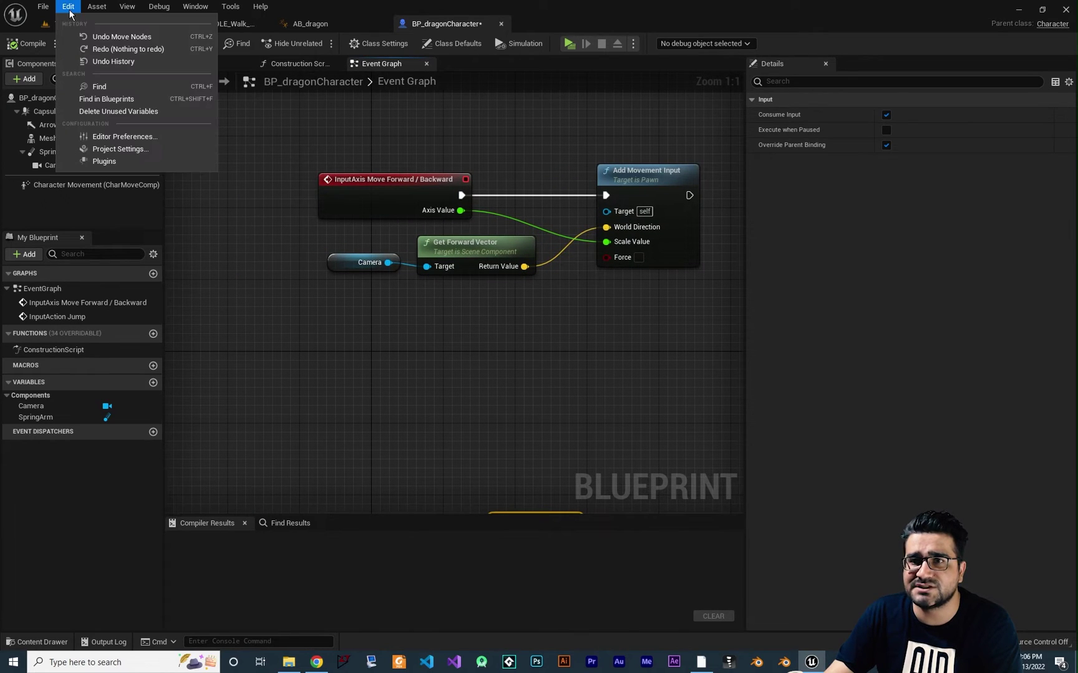
click(119, 149)
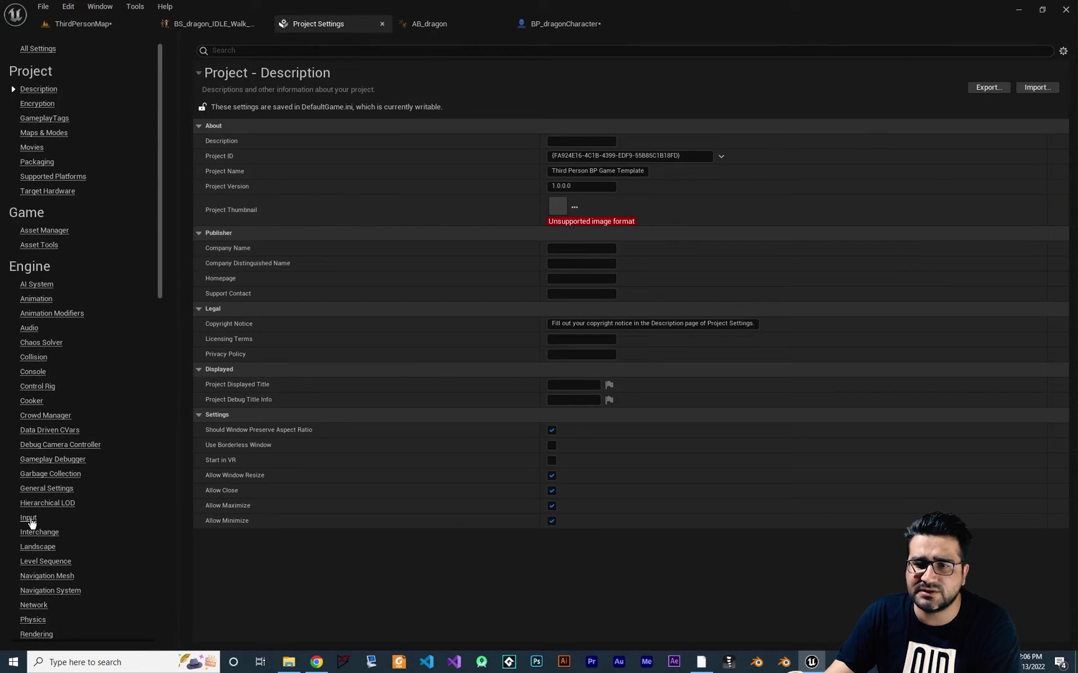
click(28, 519)
double_click(222, 232)
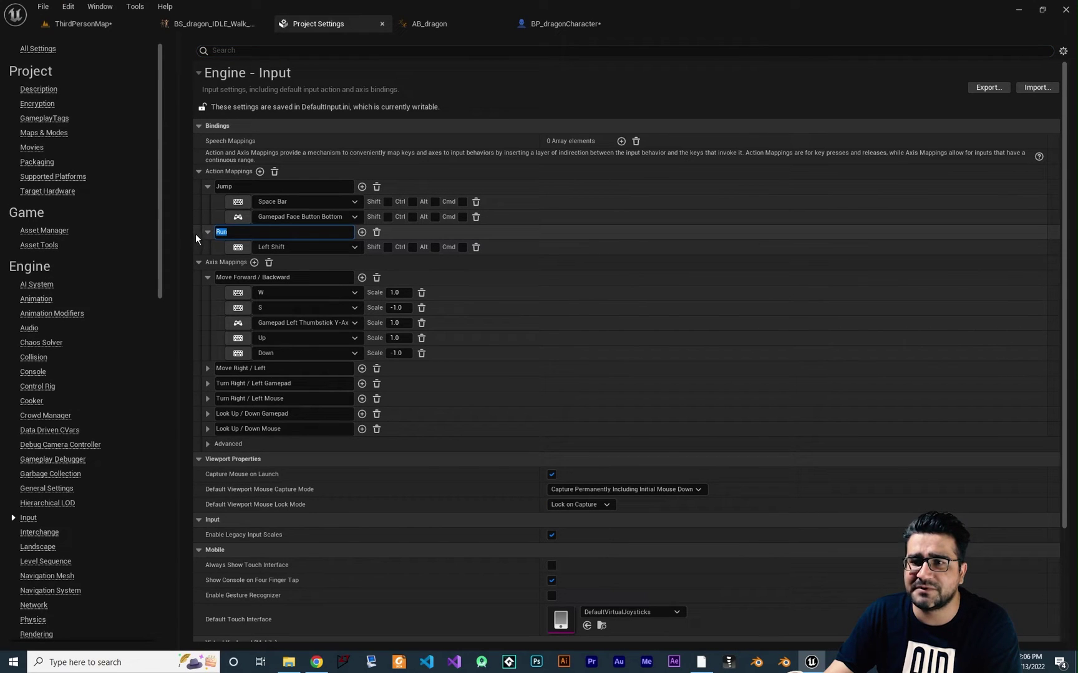
click(241, 228)
click(376, 232)
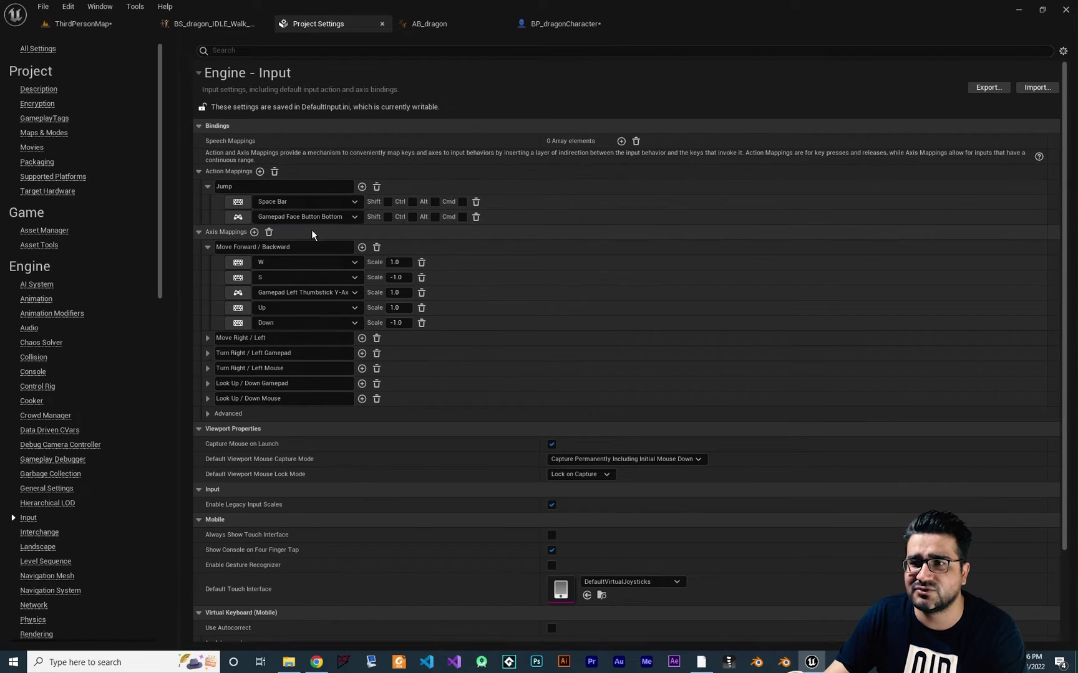
Step: Add an action mapping named Run bound to Left Shift and close the Project Settings
click(260, 172)
text(Run)
key(Return)
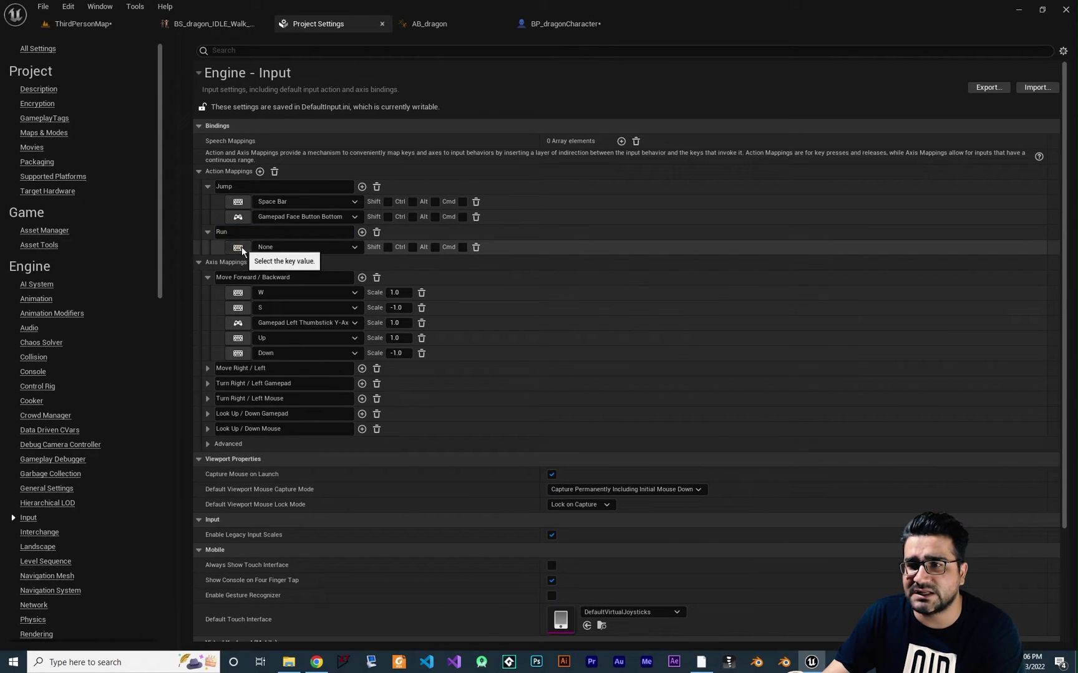
key(shift)
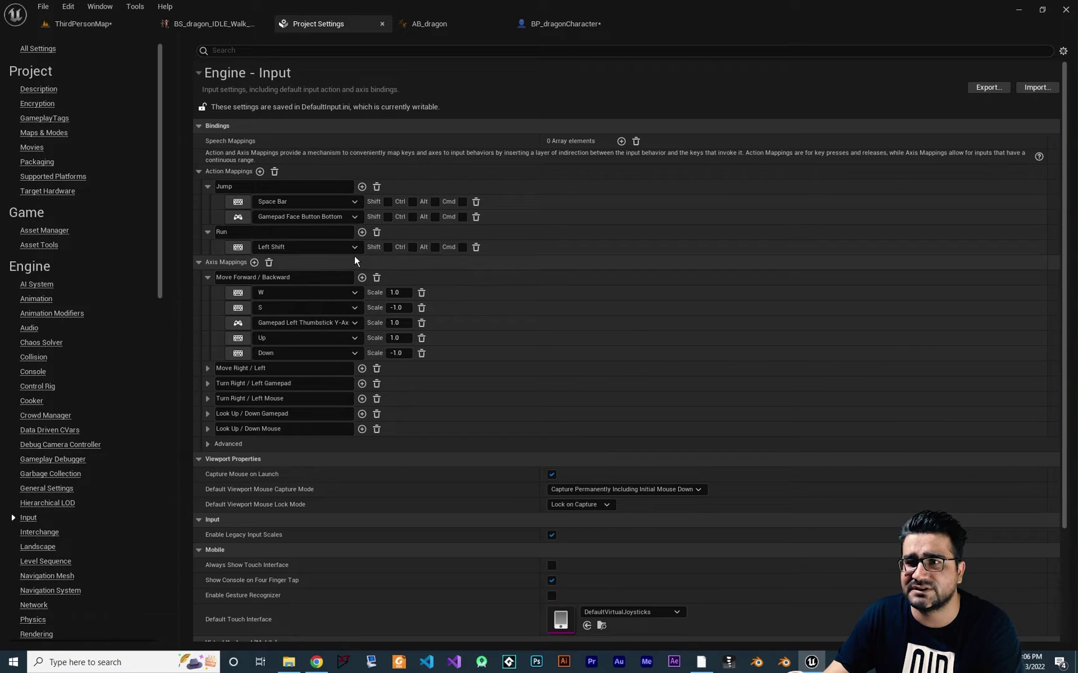
click(382, 24)
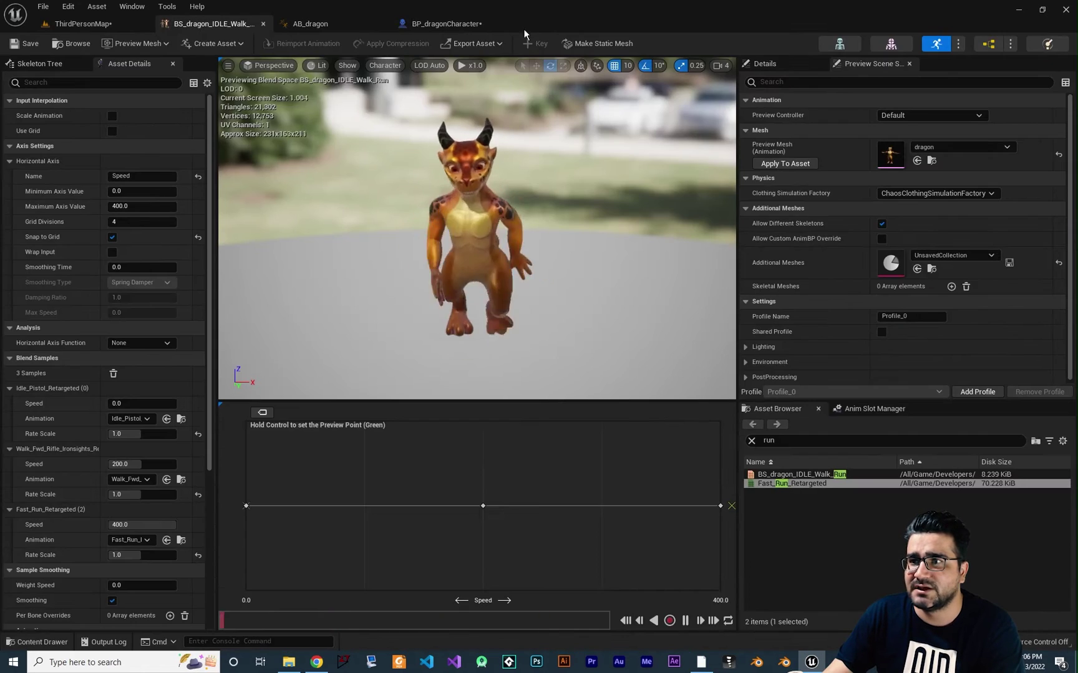
Step: Add an InputAction Run event to BP_dragonCharacter's Event Graph, between the movement and jump nodes
click(462, 24)
right_drag(452, 304, 448, 300)
right_click(316, 307)
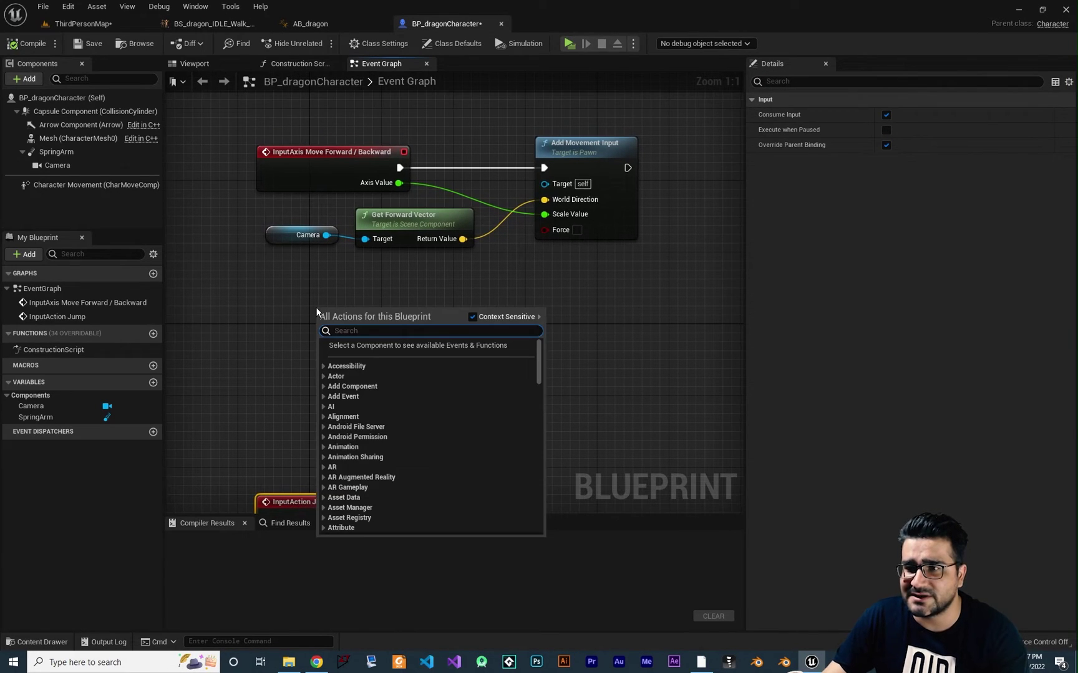
text(Run)
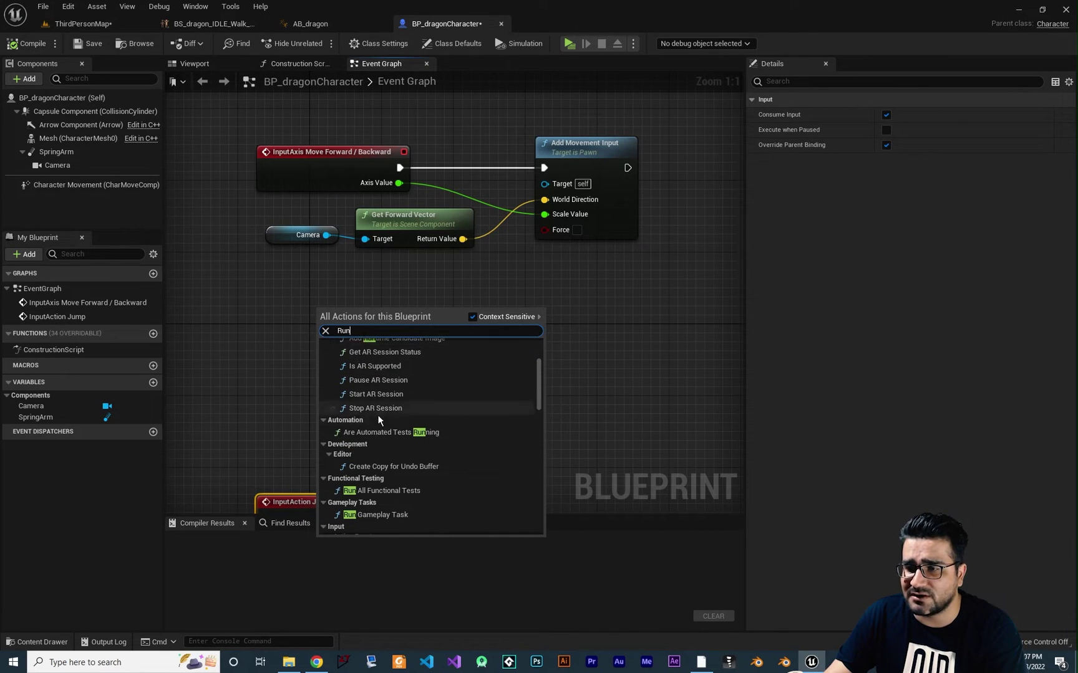
scroll(383, 424, down, 3)
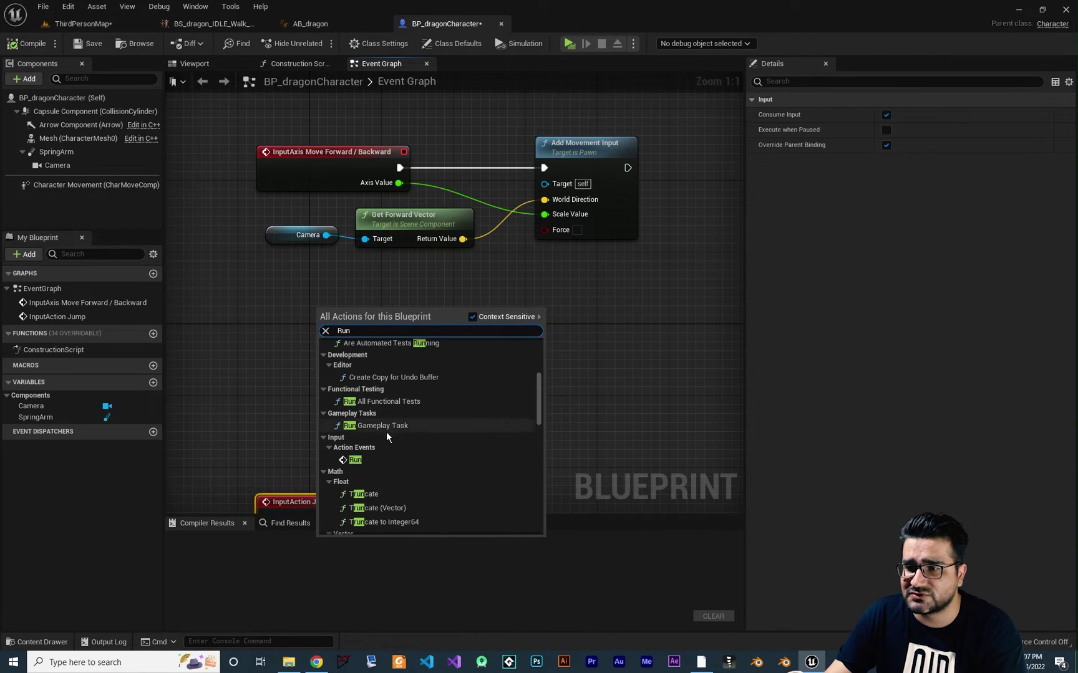
click(362, 459)
drag(362, 313, 320, 317)
right_drag(394, 350, 375, 353)
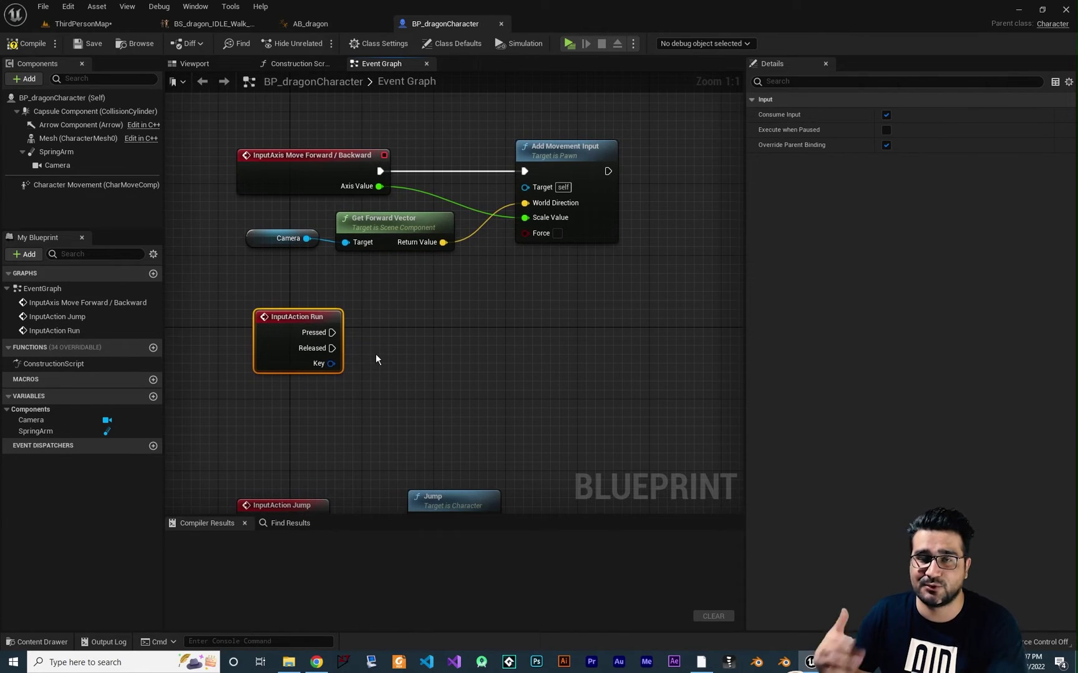
Step: Add a Set Max Walk Speed node to InputAction Run's Pressed output, with the speed set to 400
click(77, 186)
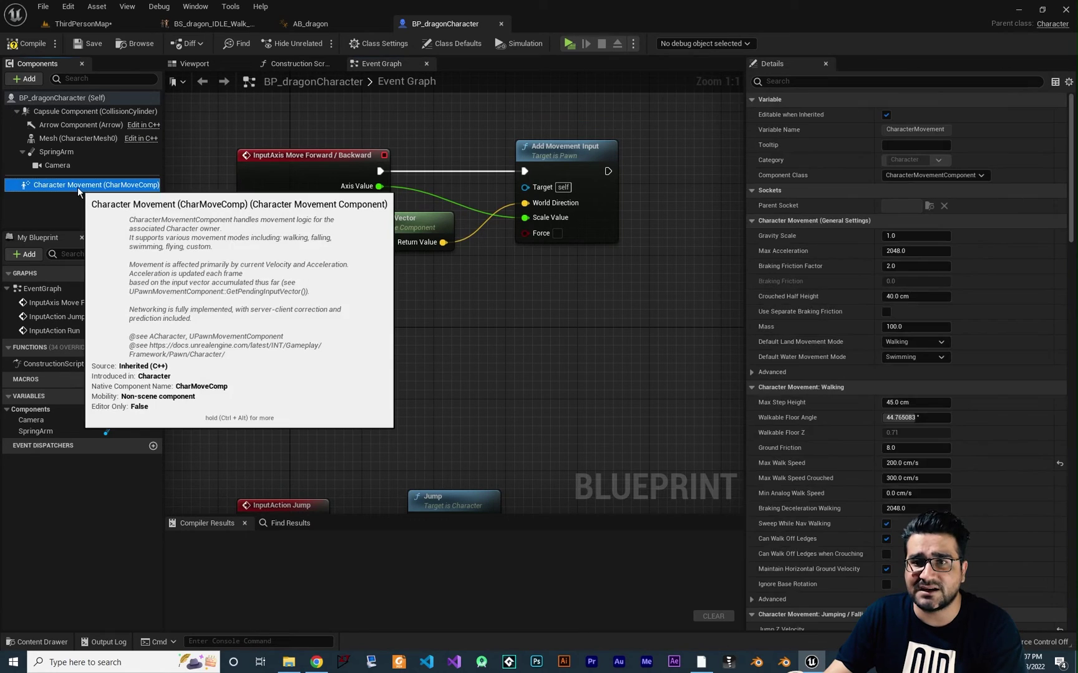
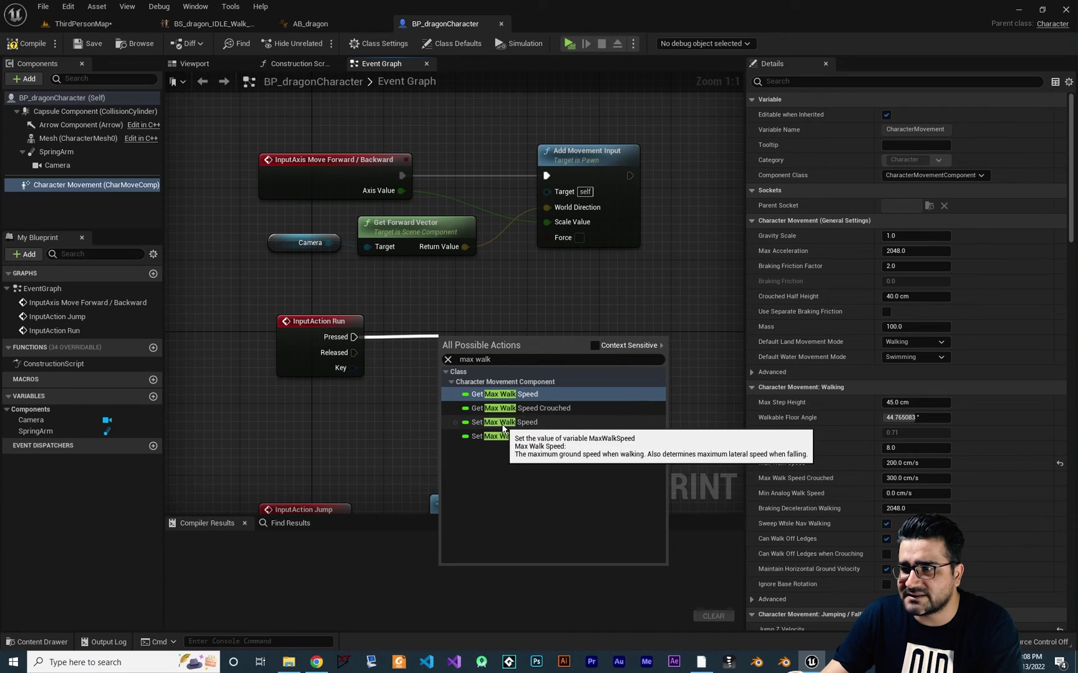
click(525, 423)
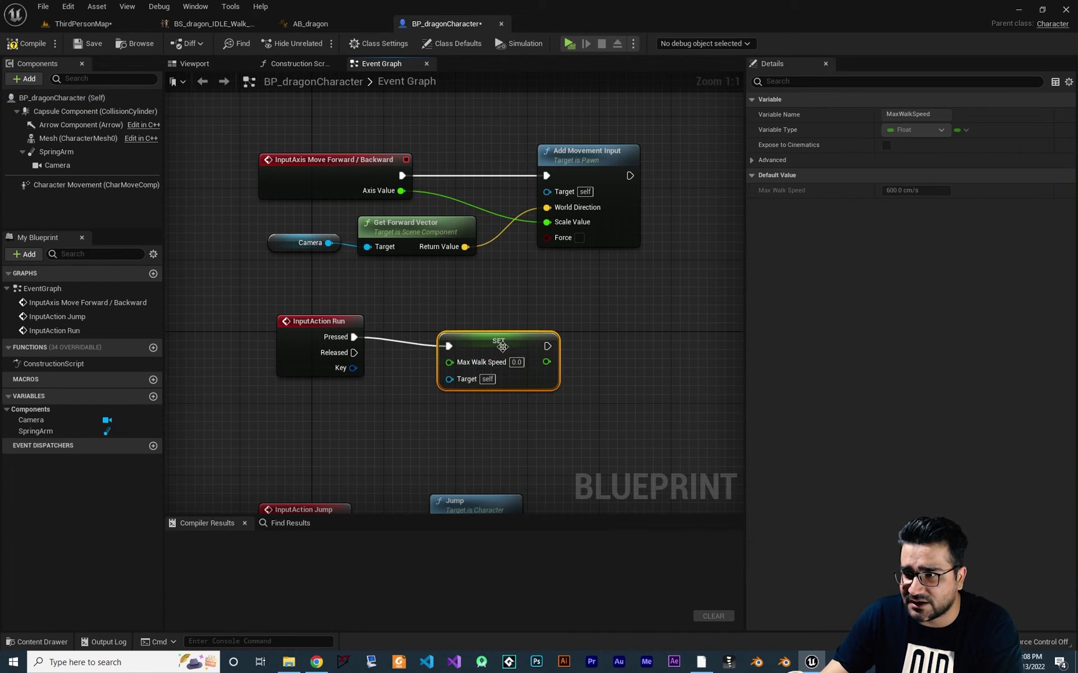
drag(501, 334, 561, 333)
right_drag(565, 423, 541, 425)
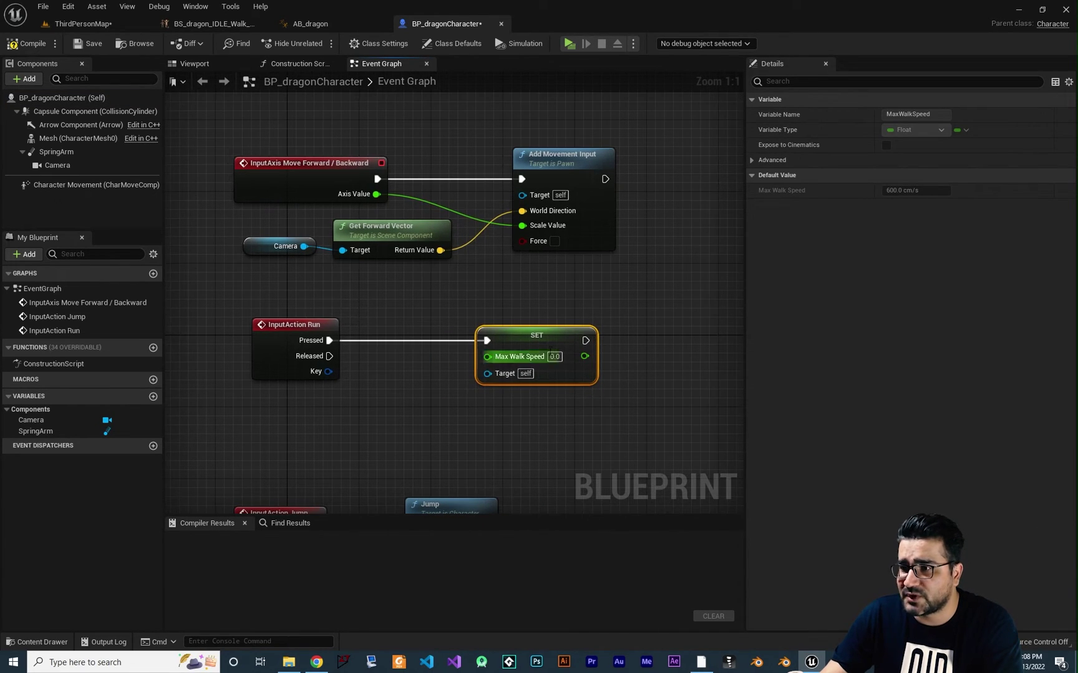
right_drag(484, 391, 478, 390)
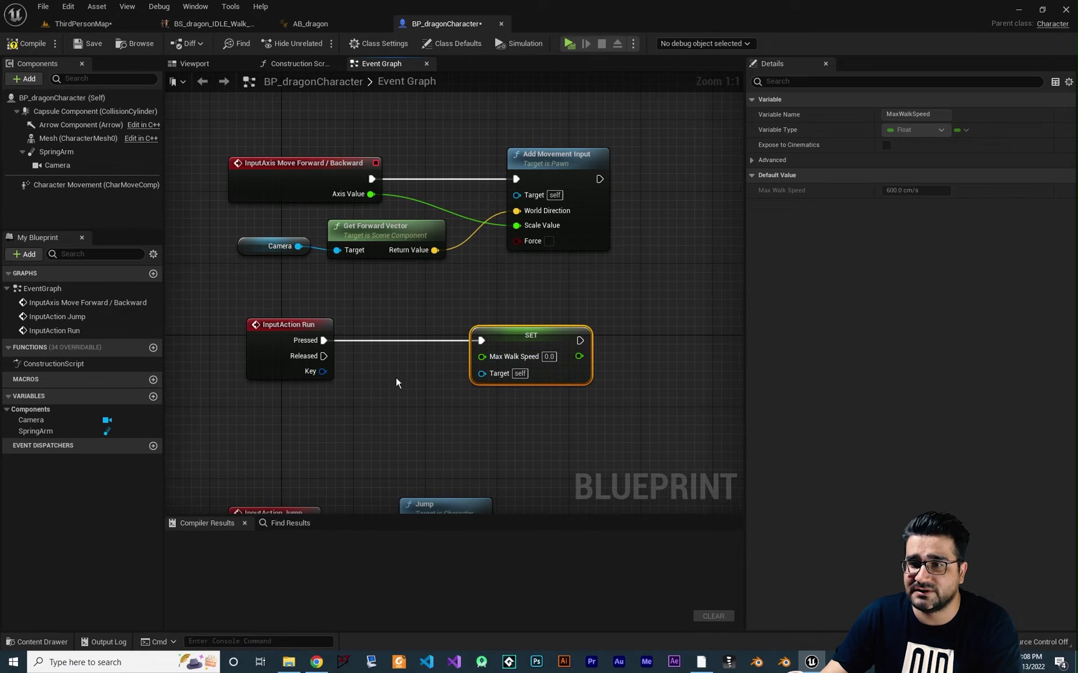
click(549, 357)
text(400)
key(Return)
Step: Add a Set Max Walk Speed node with speed 200 to InputAction Run's Released output, placed beneath the 400 one
right_drag(549, 437, 561, 398)
drag(339, 318, 411, 355)
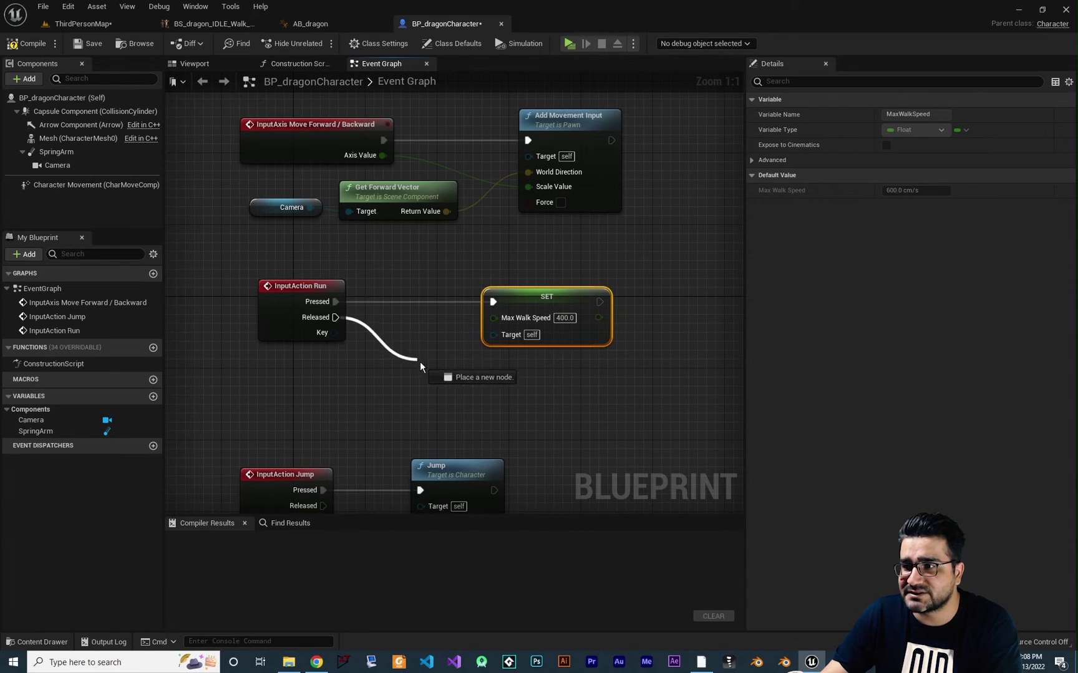
drag(478, 379, 477, 380)
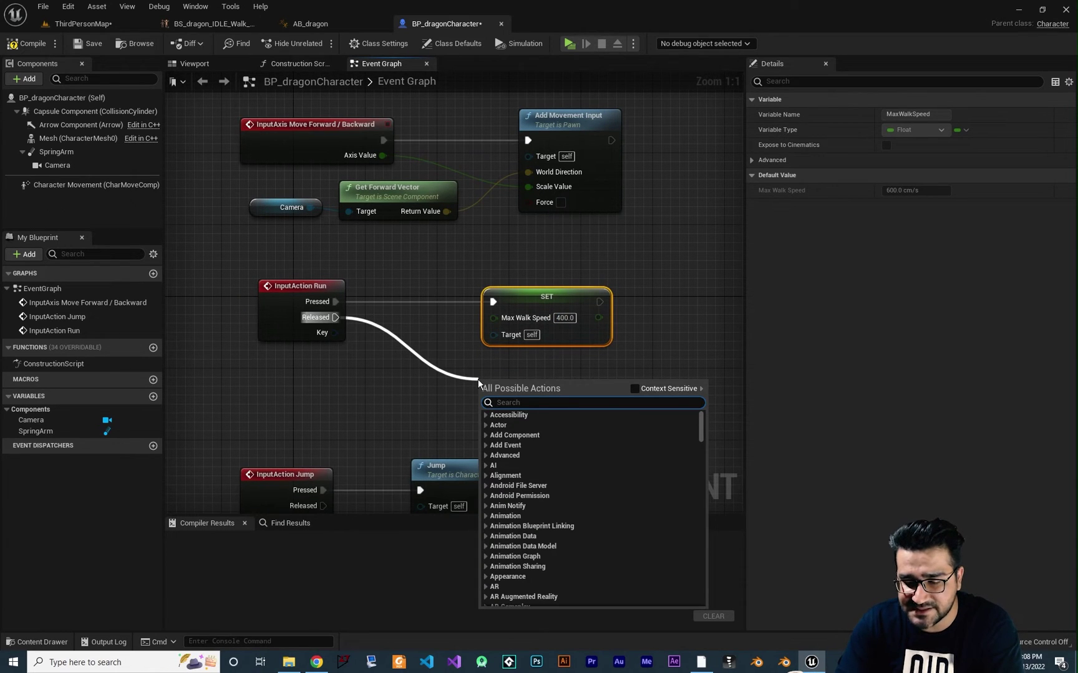
text(max walk)
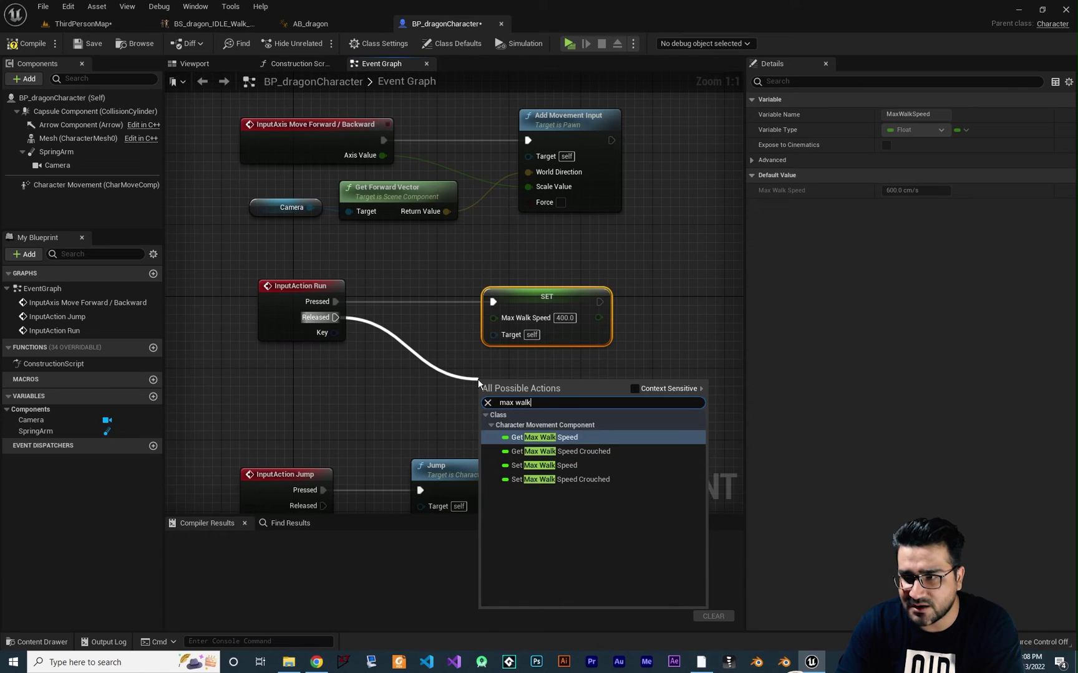
click(543, 465)
click(559, 407)
text(200)
drag(558, 383, 559, 358)
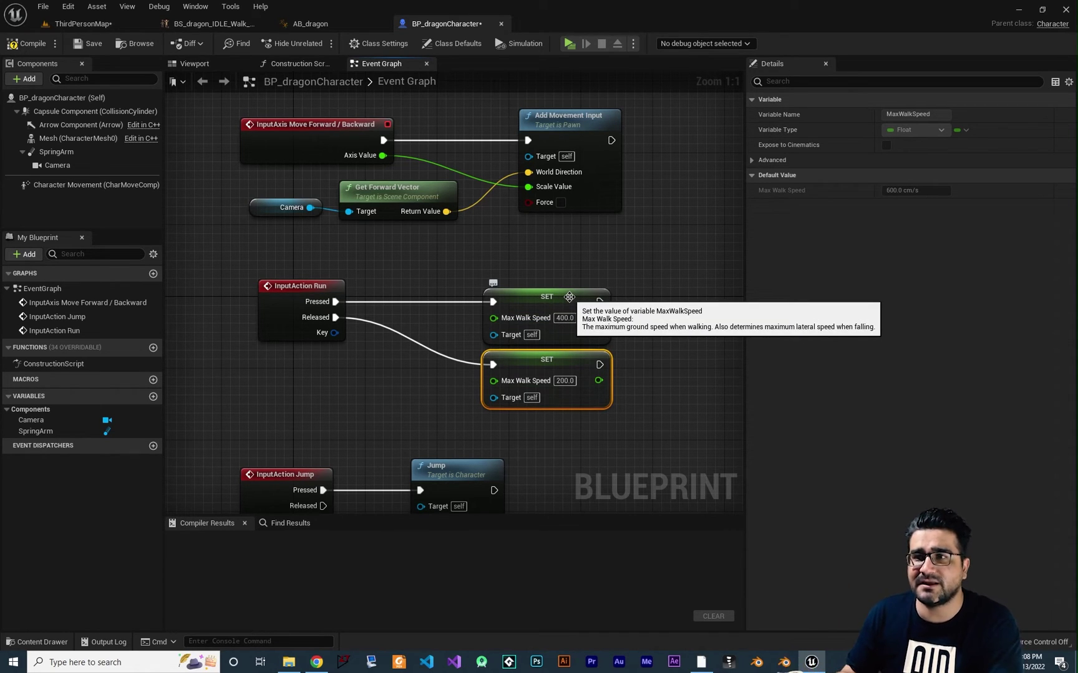
Step: Save and compile BP_dragonCharacter, and shift the 200 SET node slightly down, away from the 400 one
key(ctrl+s)
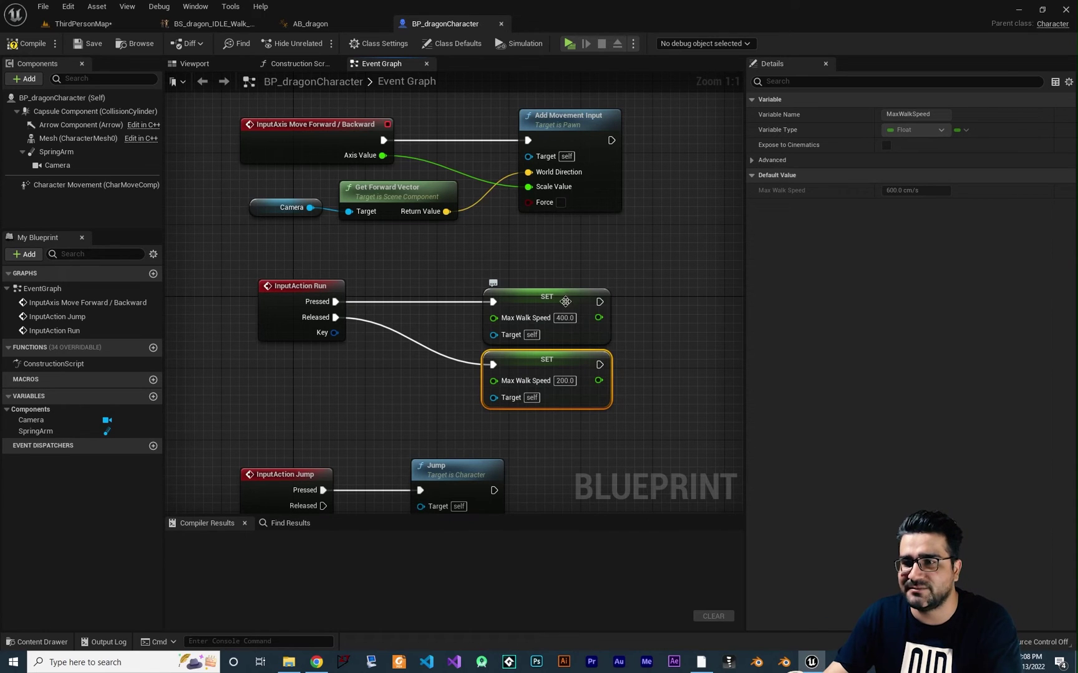
right_drag(437, 387, 444, 382)
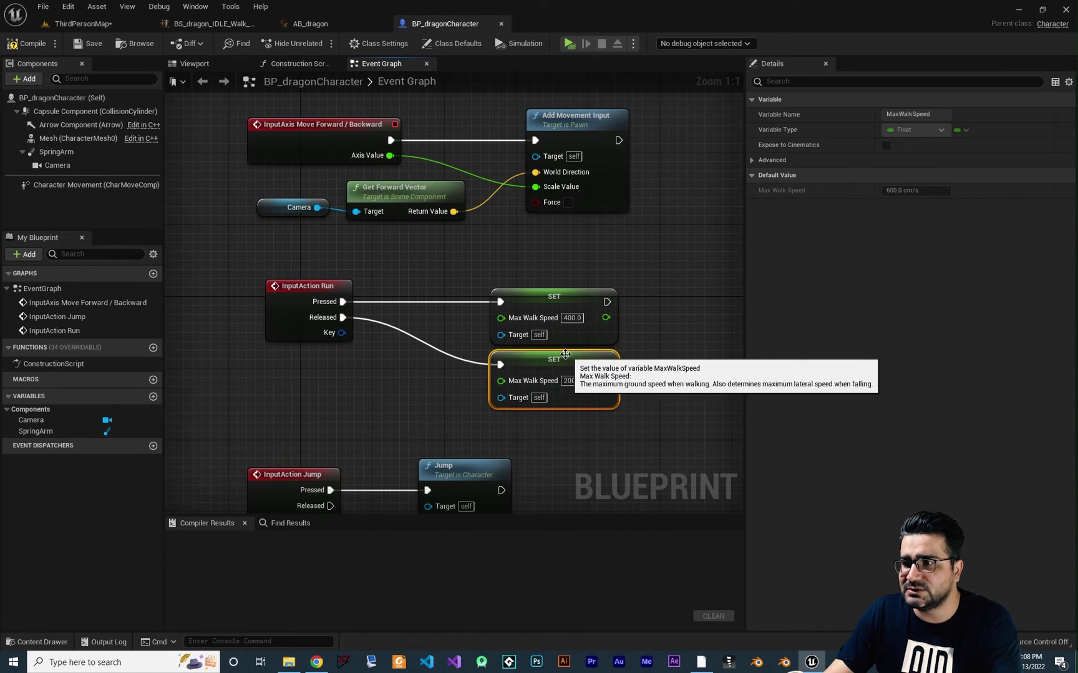
click(28, 44)
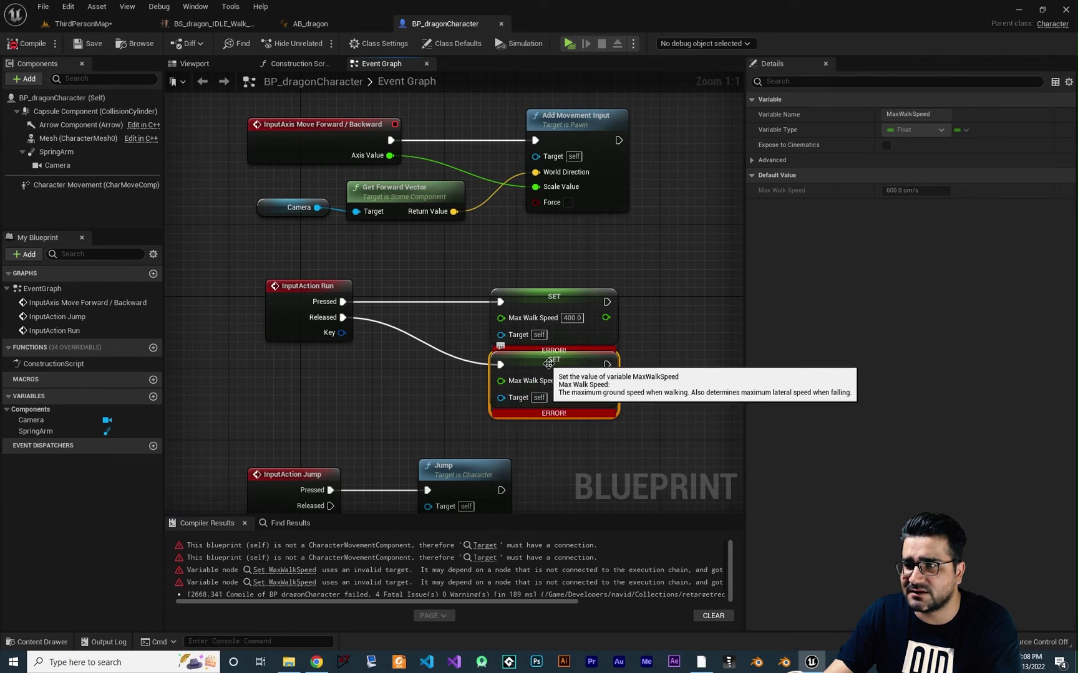
drag(537, 373, 537, 382)
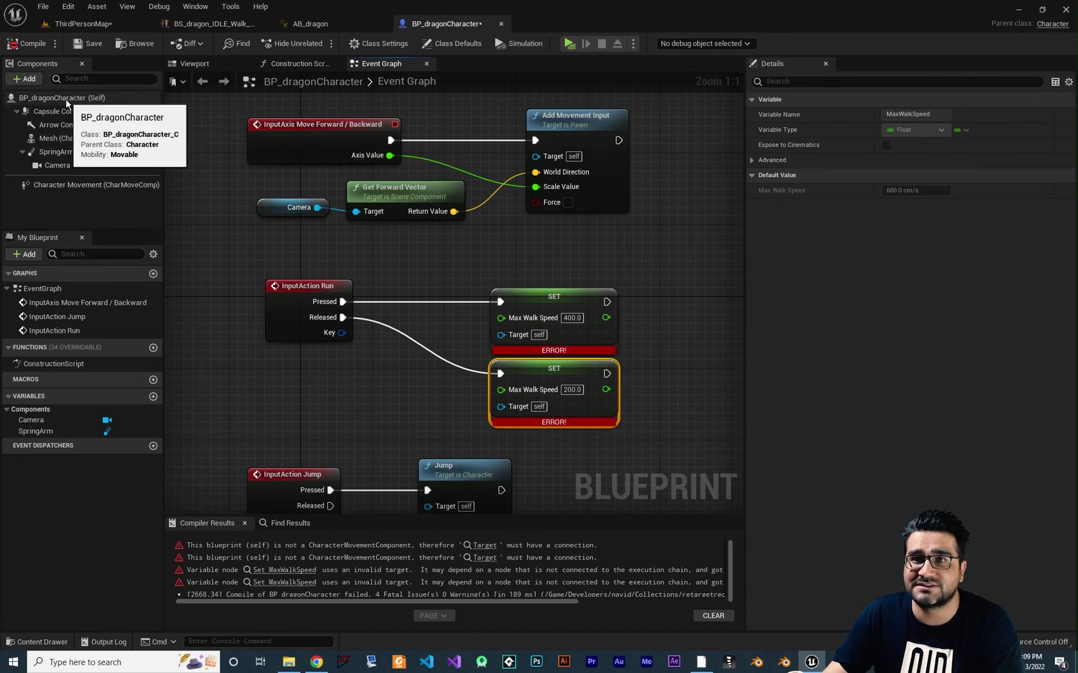
Step: Add a Character Movement reference to the graph and connect it to the Target of both Max Walk Speed SET nodes
mouse_move(65, 187)
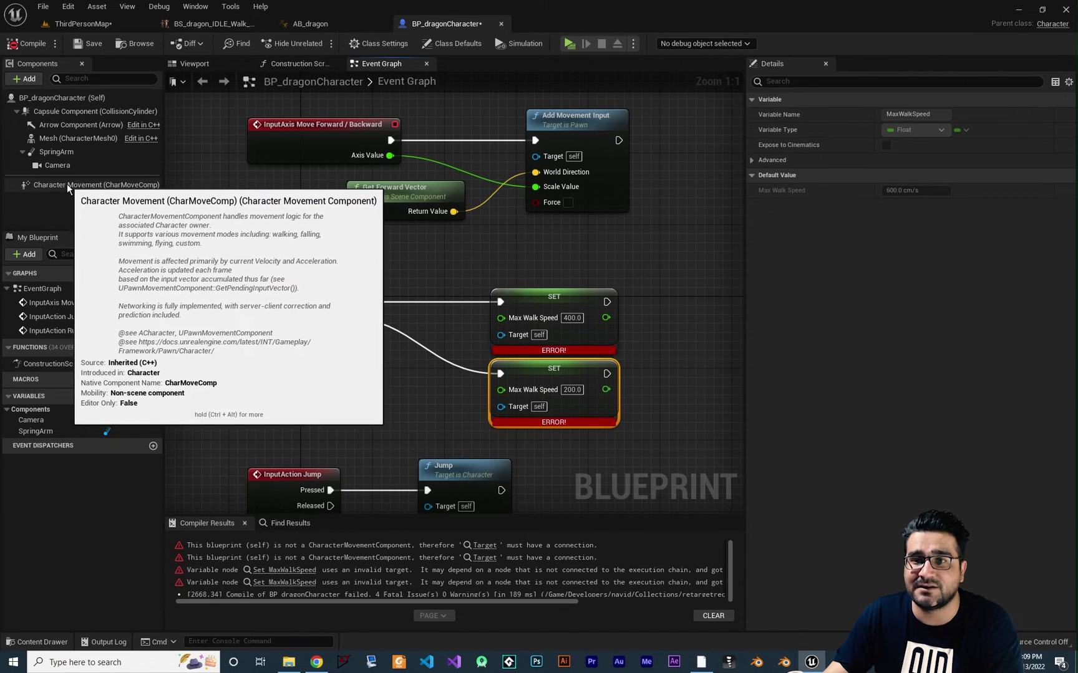
drag(66, 185, 409, 391)
drag(320, 371, 320, 371)
drag(398, 378, 502, 336)
drag(398, 378, 501, 406)
Step: Compile and save BP_dragonCharacter, and return to the ThirdPersonMap level
right_drag(677, 402, 578, 328)
click(28, 43)
click(90, 44)
scroll(580, 334, down, 2)
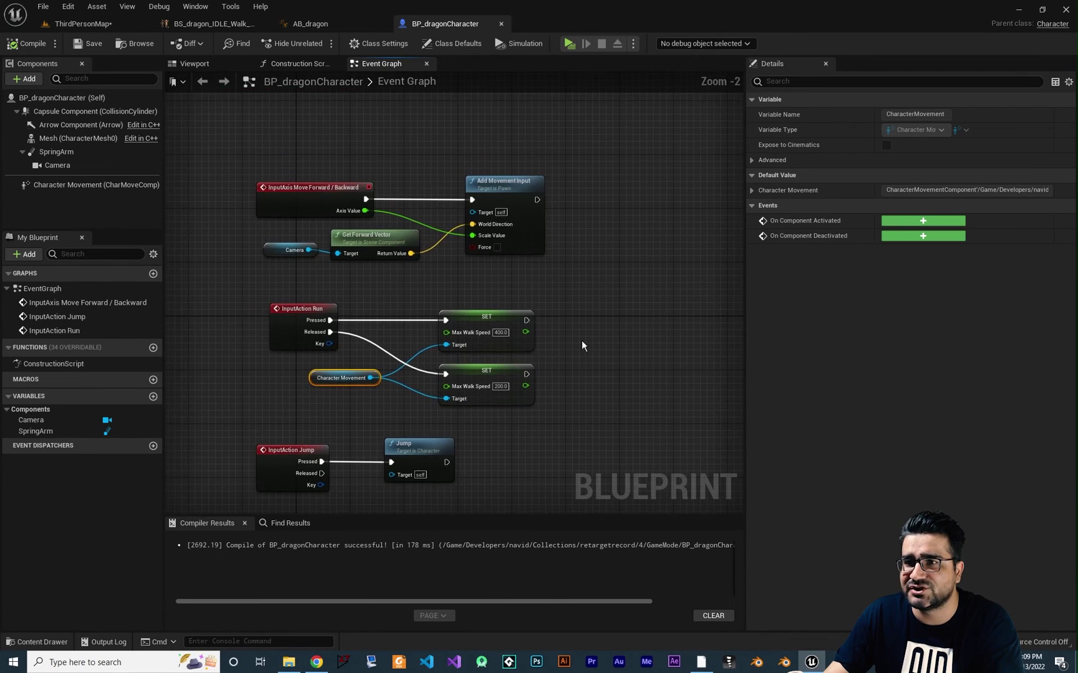
click(81, 24)
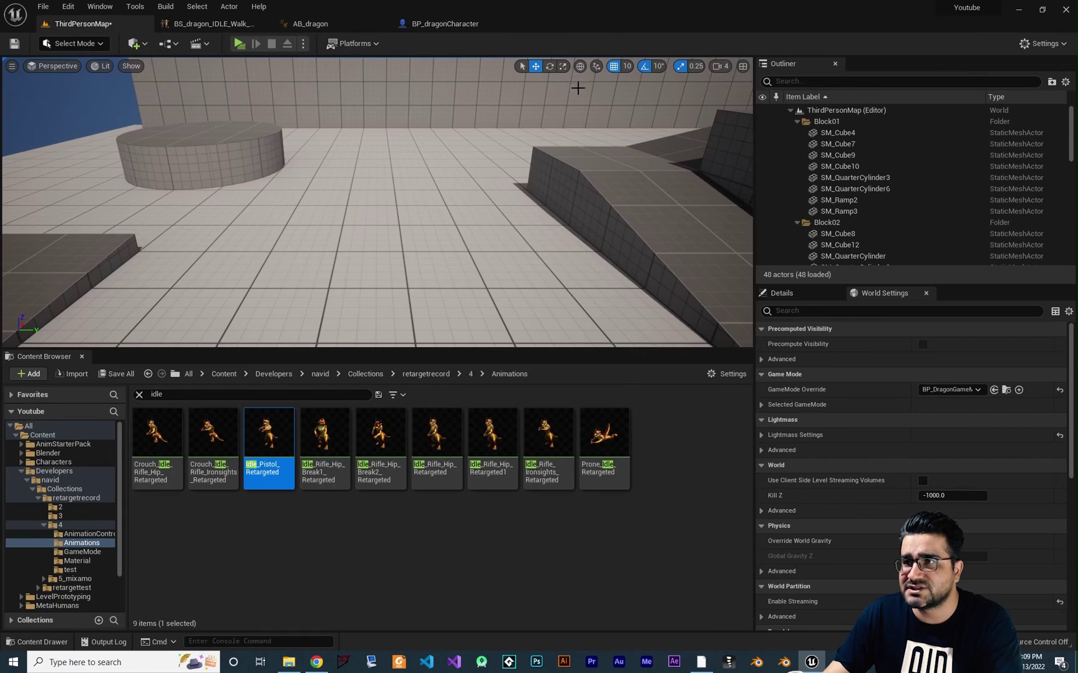
Step: Play the level, move the dragon forward to check its walk and run transitions, and stop the preview
click(243, 48)
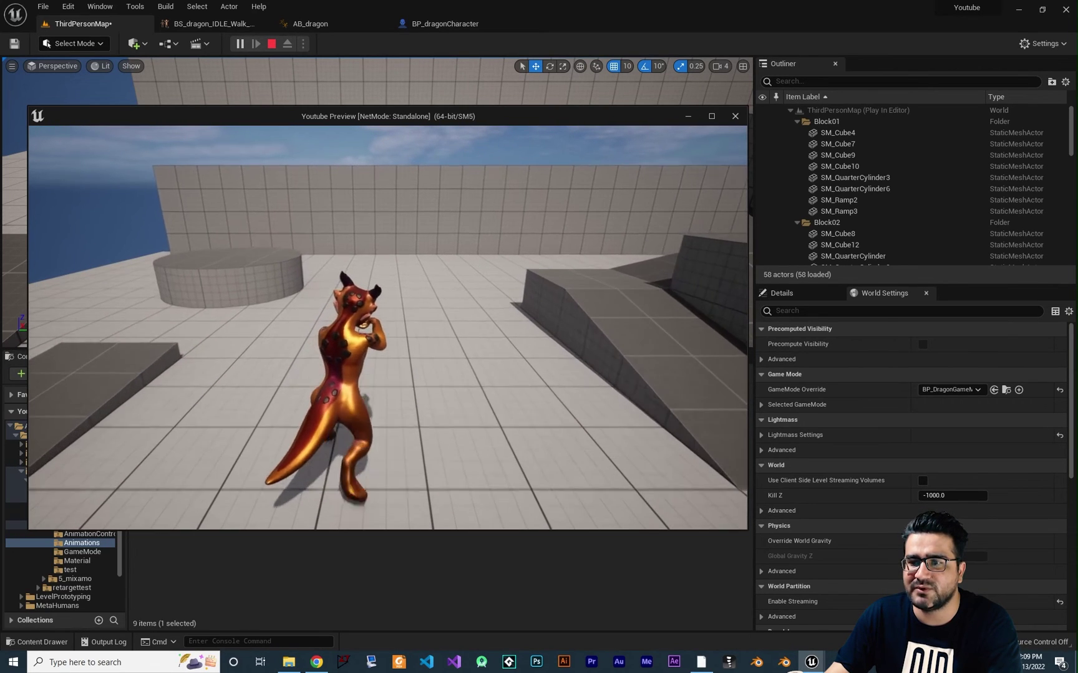
key(w)
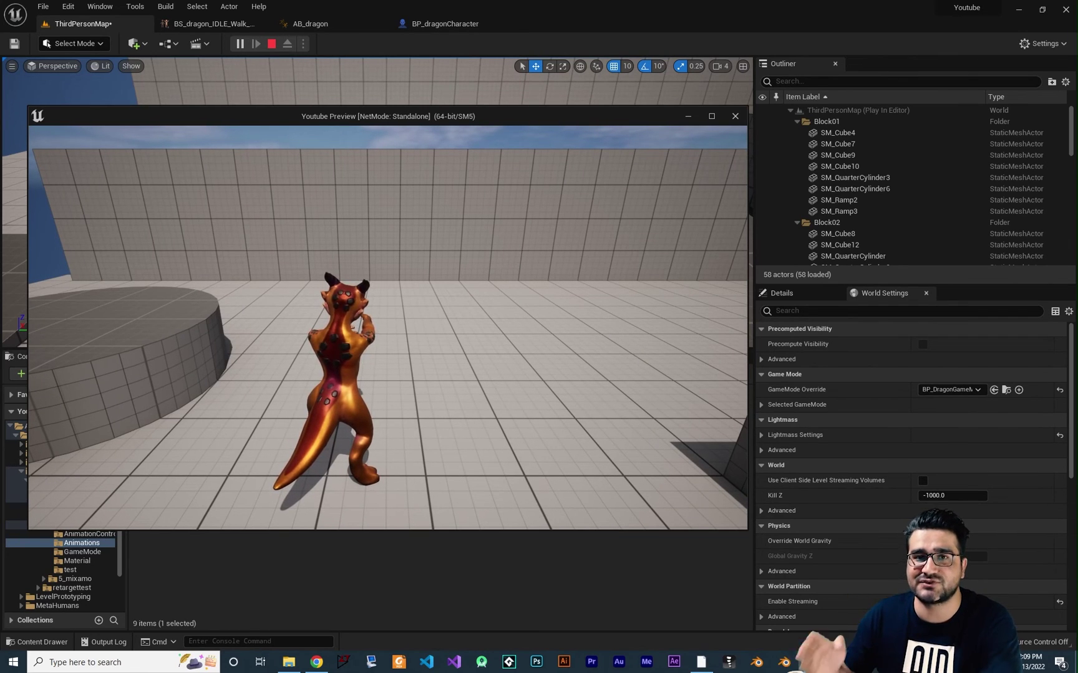
key(Escape)
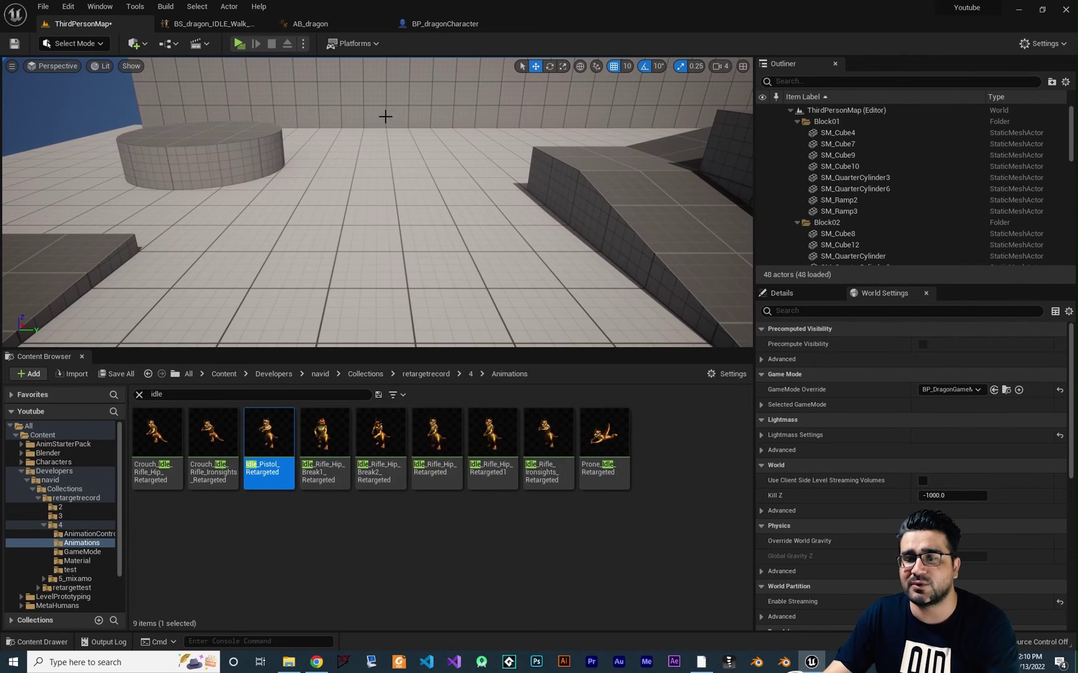
Step: In BS_dragon_IDLE_Walk_Run, set the horizontal Speed axis's Smoothing Time to 0.8 and its Smoothing Type to Ease In/Out
click(200, 28)
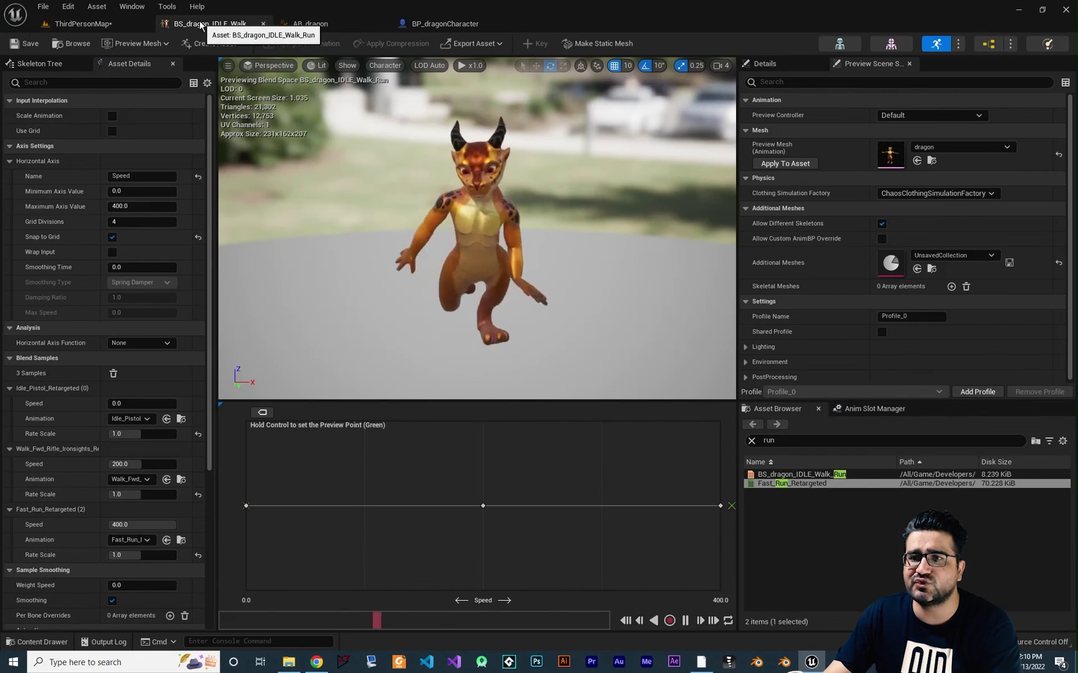
key(ctrl)
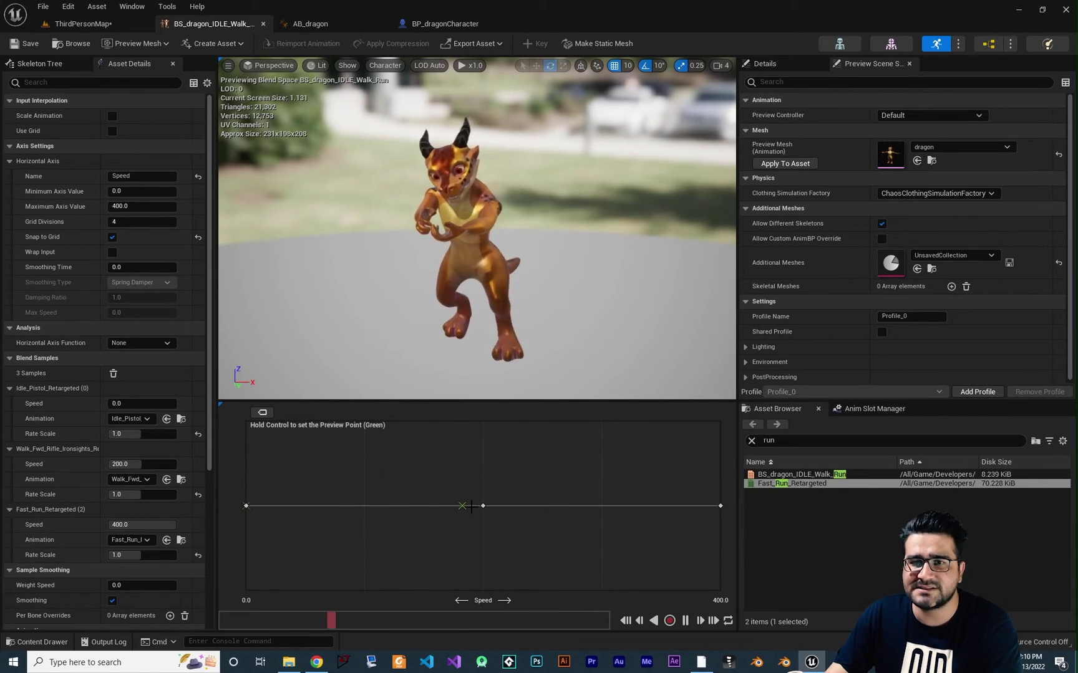
click(119, 268)
text(0.8)
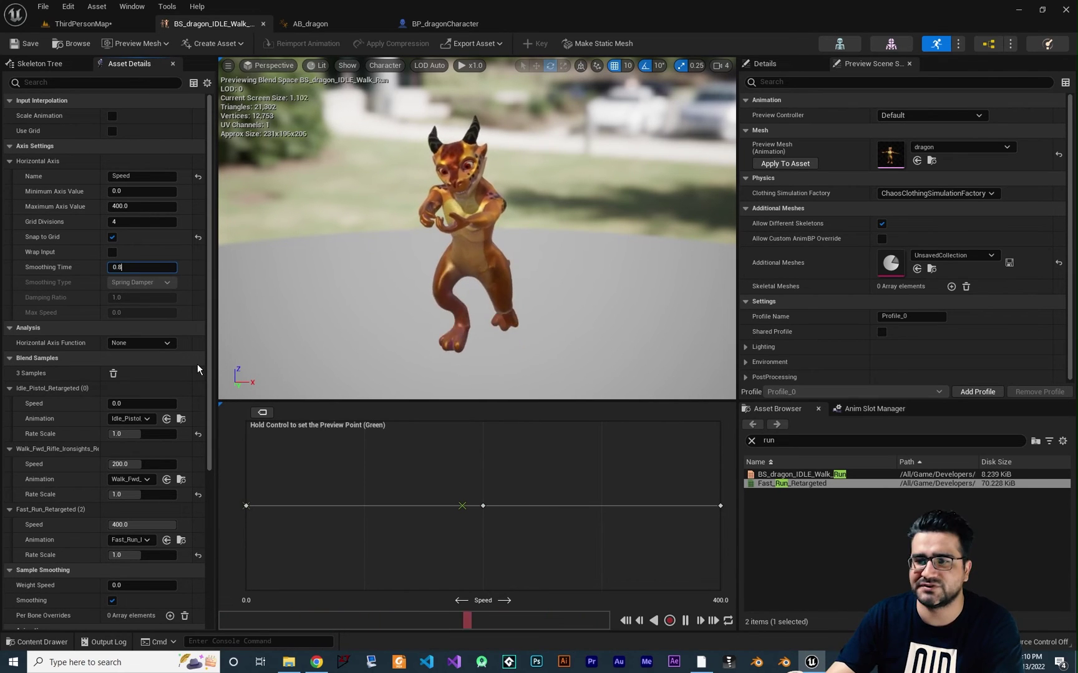
key(Return)
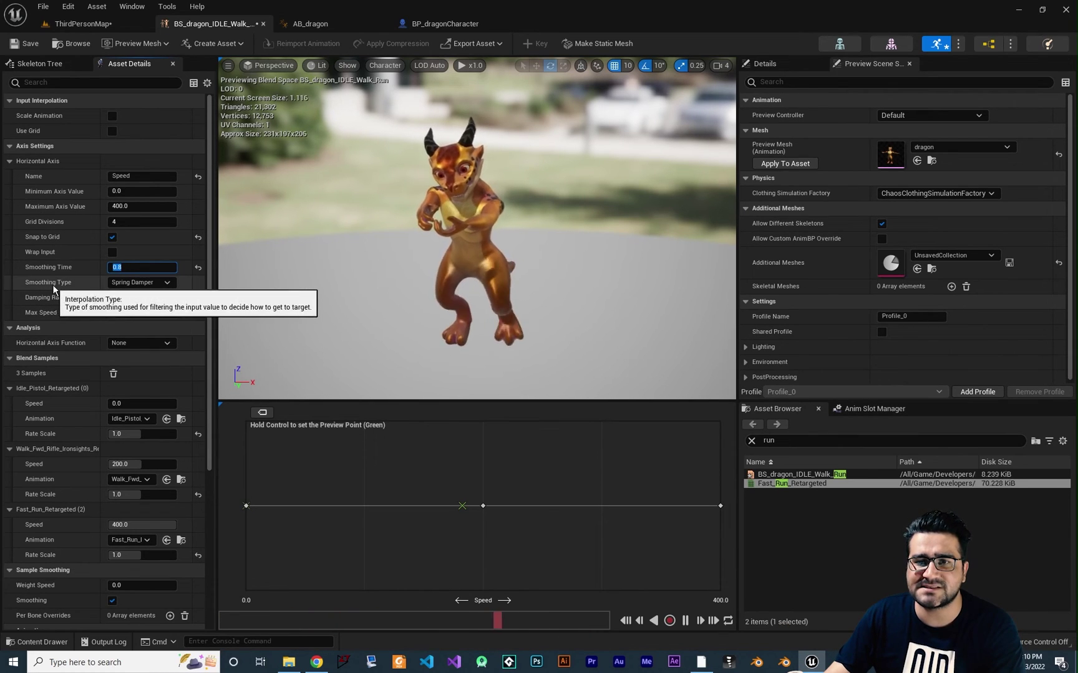
click(138, 284)
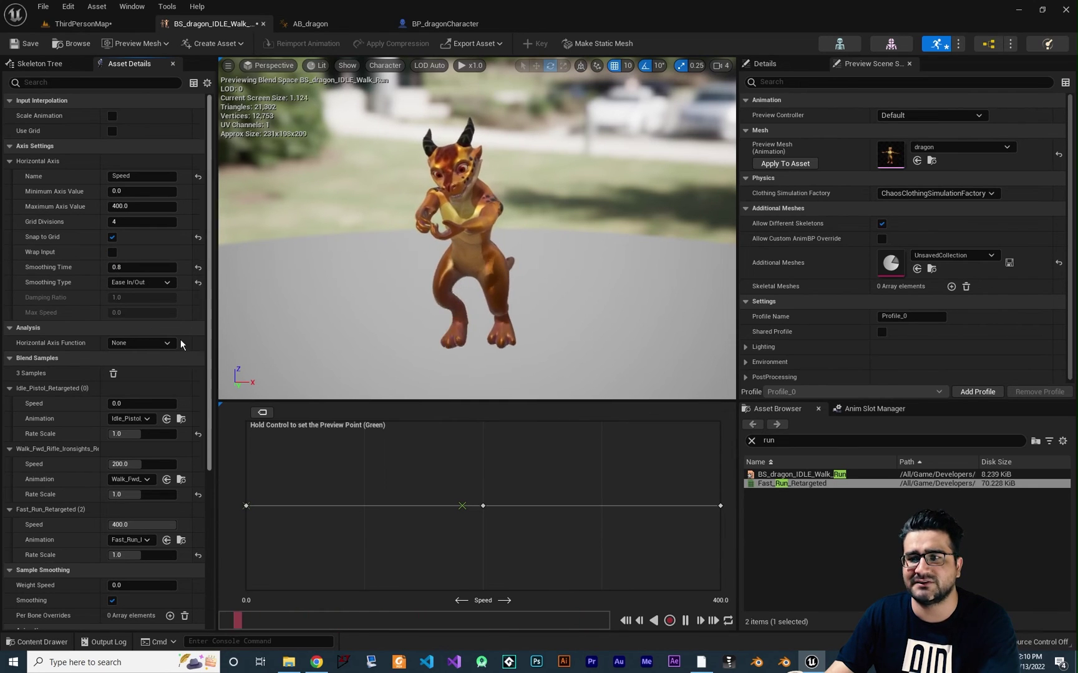
Step: Play ThirdPersonMap and move the dragon forward to test the Ease In/Out smoothing, ending the preview when done
click(78, 24)
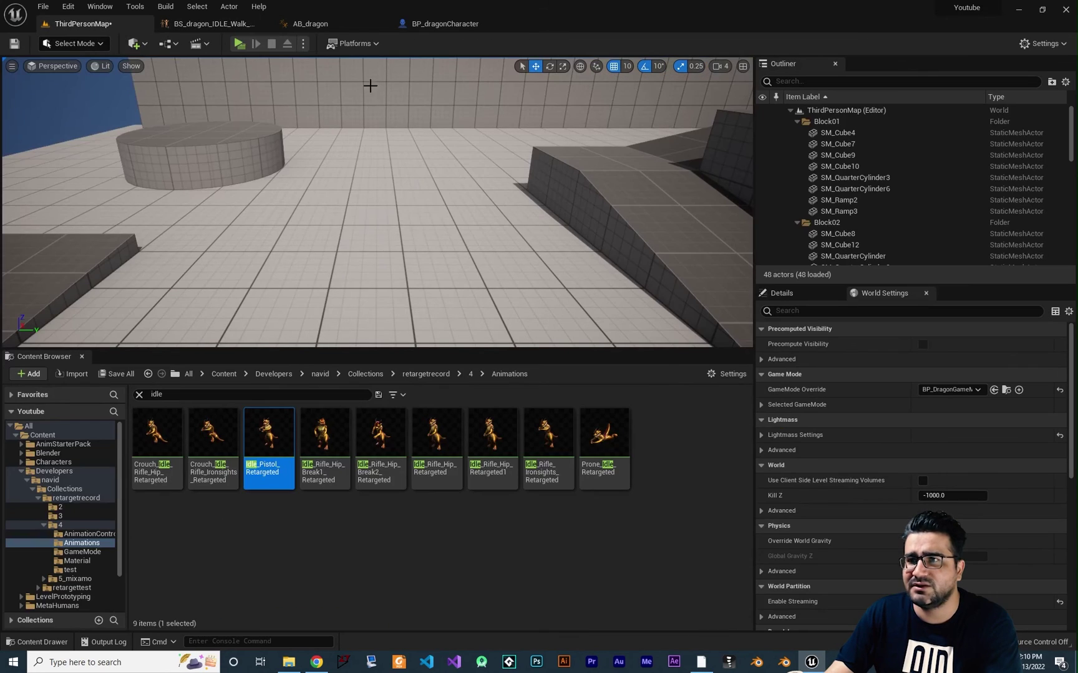
click(237, 44)
key(w)
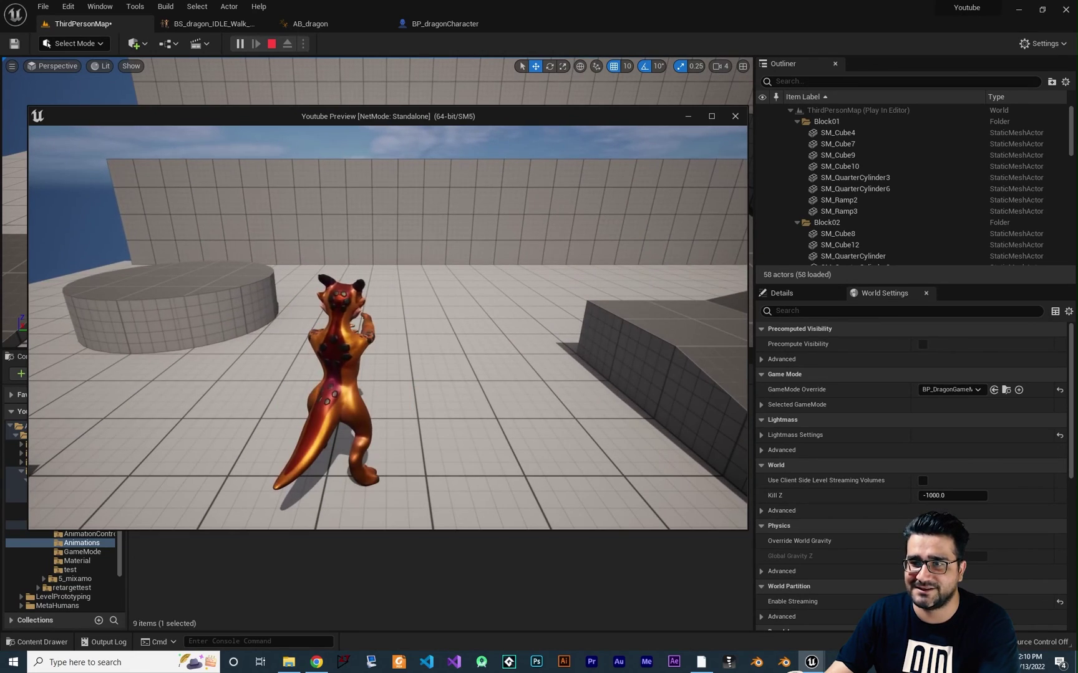
key(w)
key(w)
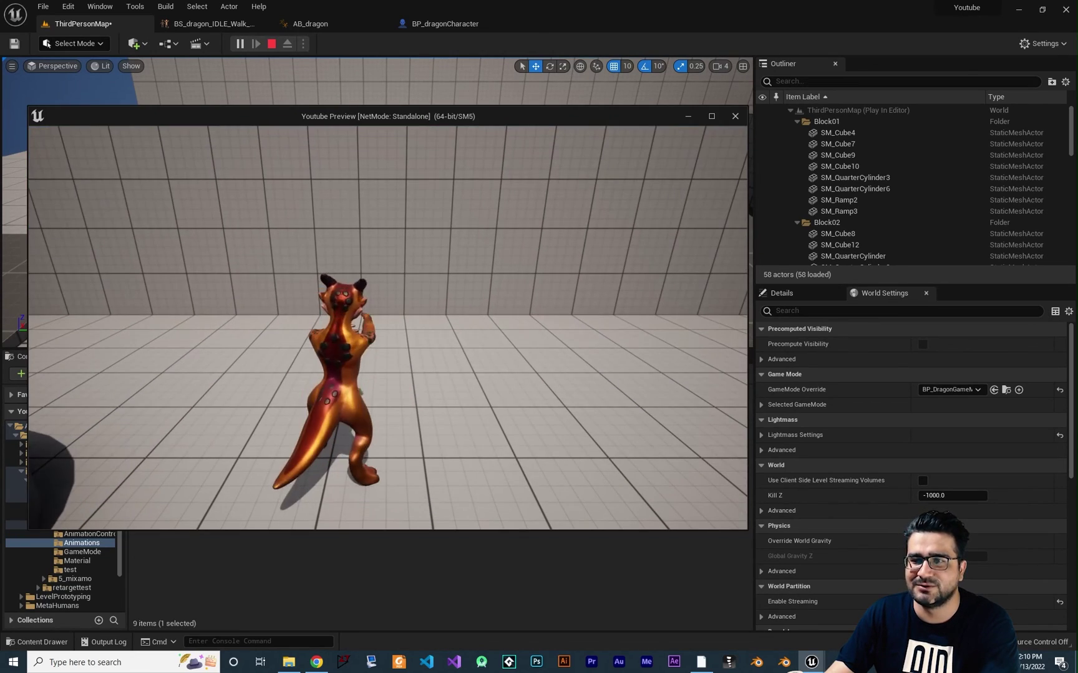
key(Escape)
Step: Set the blend space's horizontal Smoothing Time to 0.5 and return to the ThirdPersonMap level
click(212, 24)
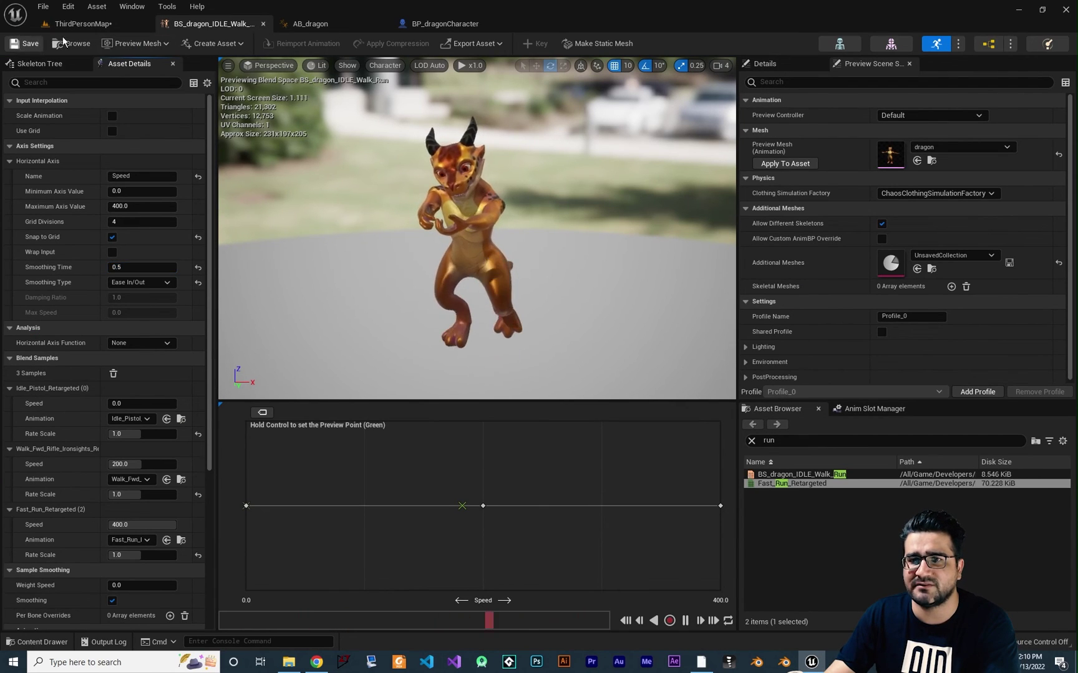
click(80, 24)
Step: Test the dragon's forward movement in a play preview with the 0.5 smoothing time, and stop the preview
click(239, 43)
key(w)
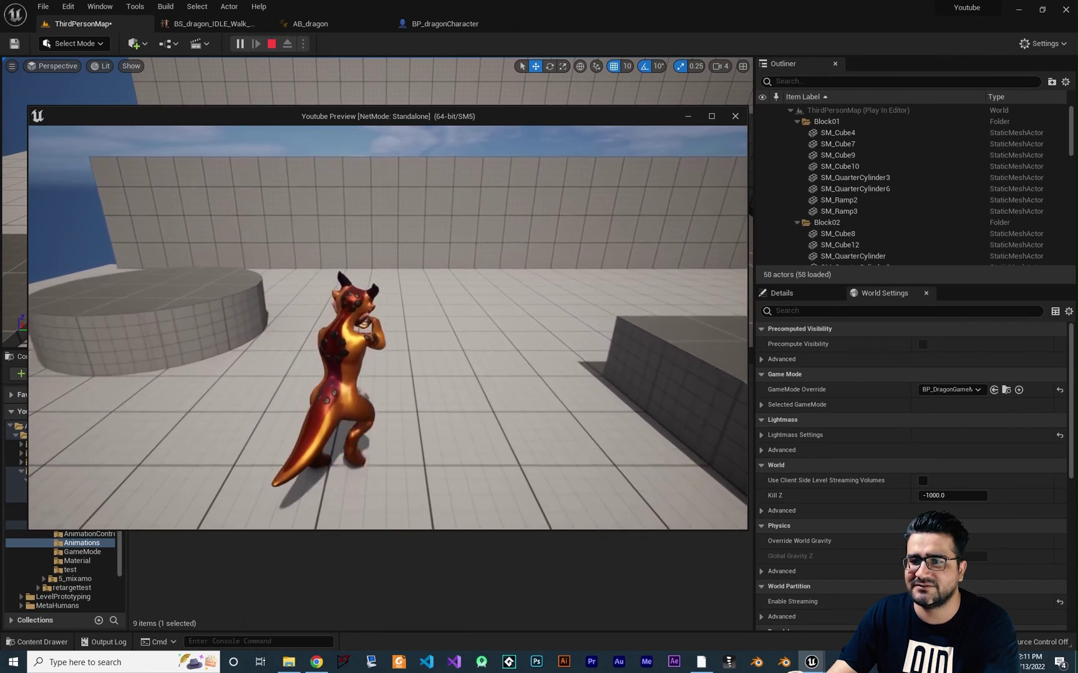
key(w)
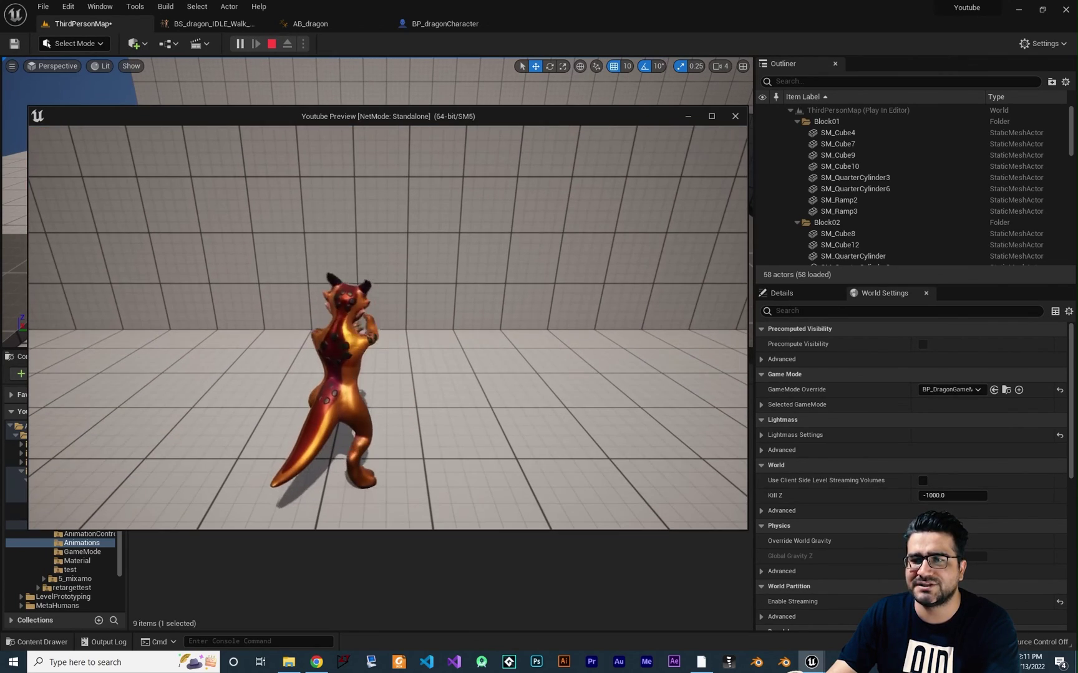
key(Escape)
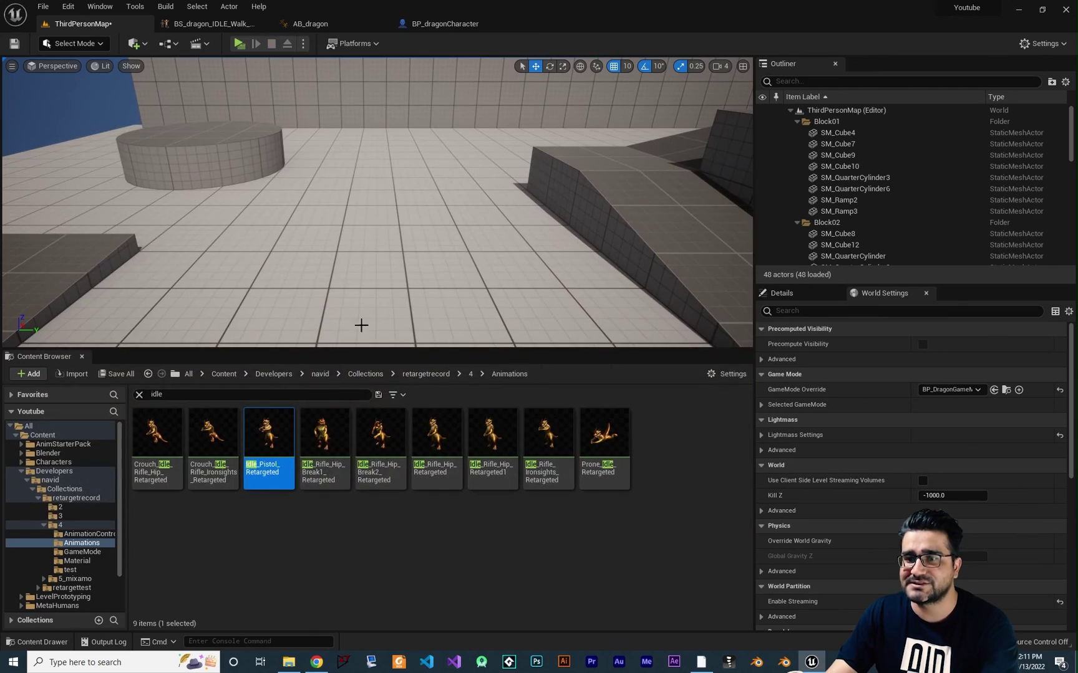
Step: Show the contents of folder 4 under retargetrecord in the Content Browser
click(73, 523)
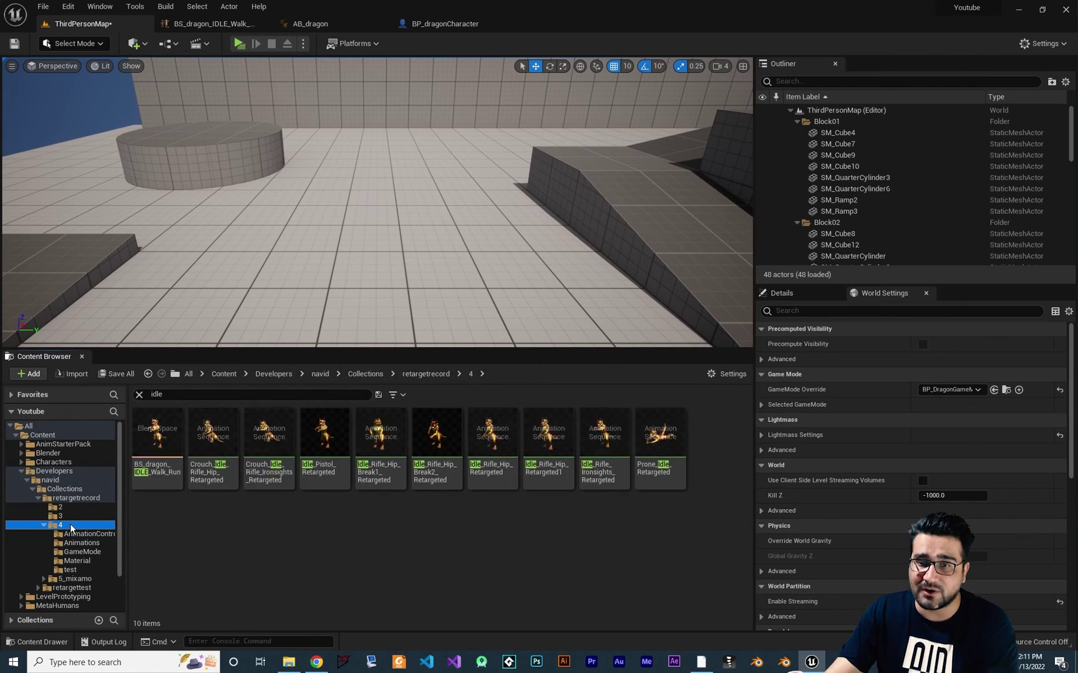